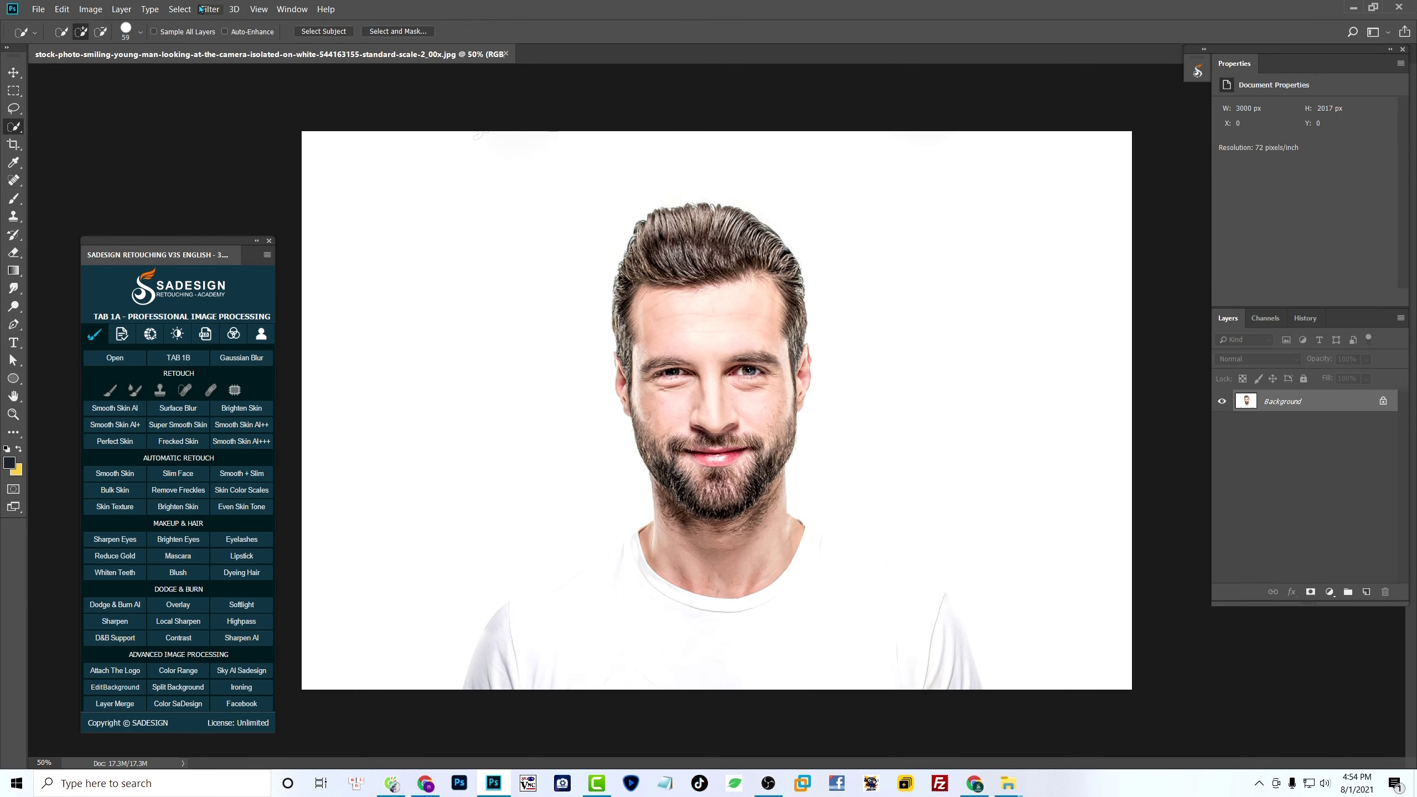
# Step: Automatically select the man in the portrait with Select > Subject
pyautogui.click(180, 8)
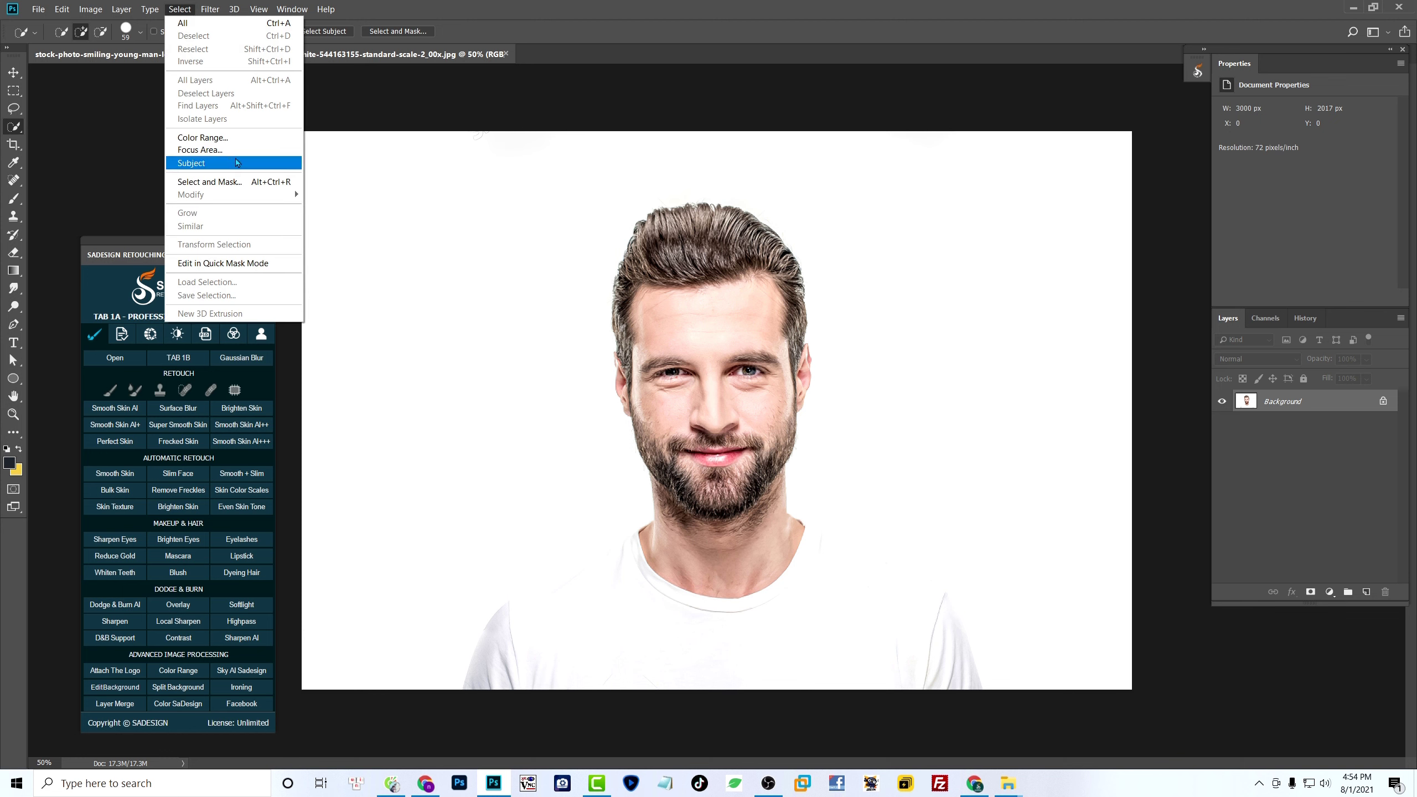
pyautogui.click(264, 164)
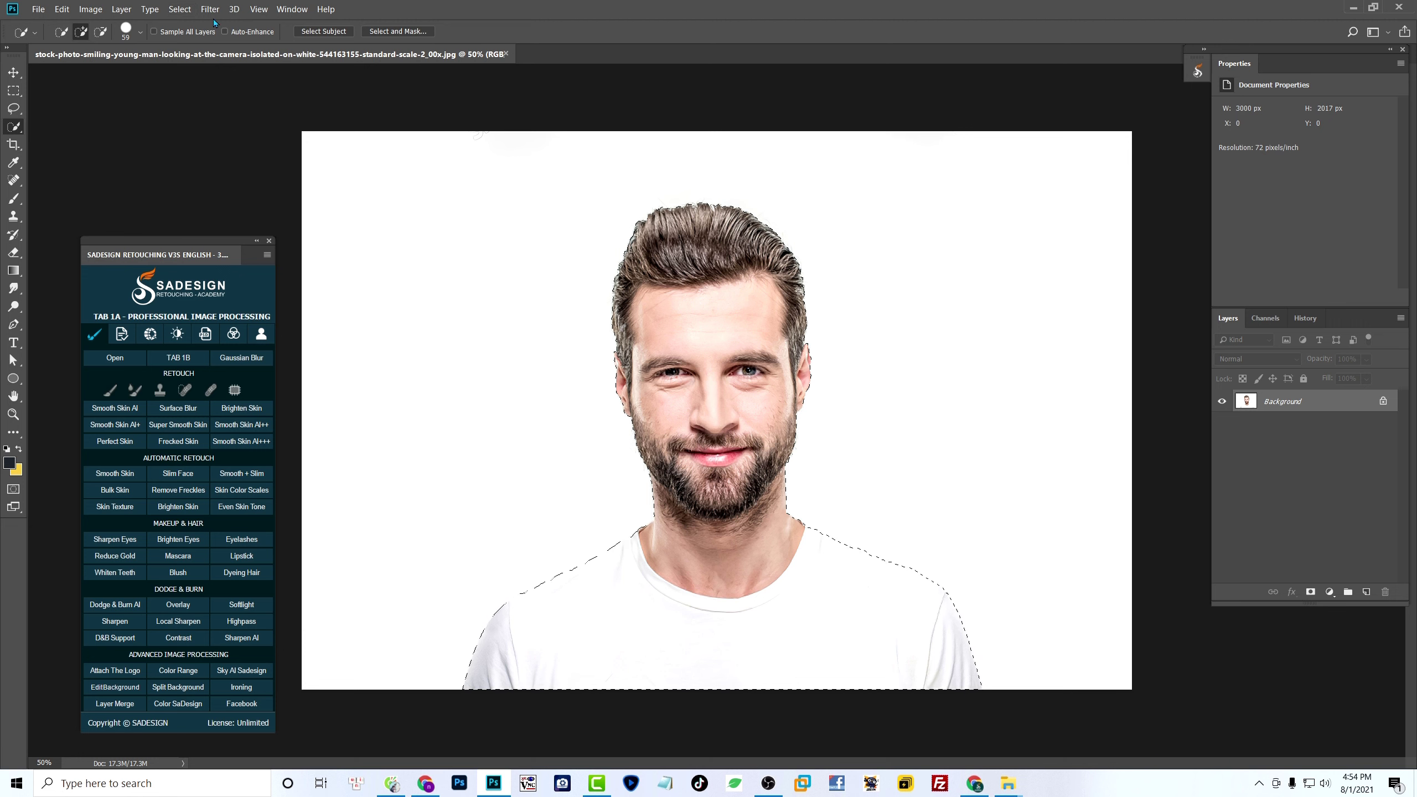
pyautogui.click(185, 9)
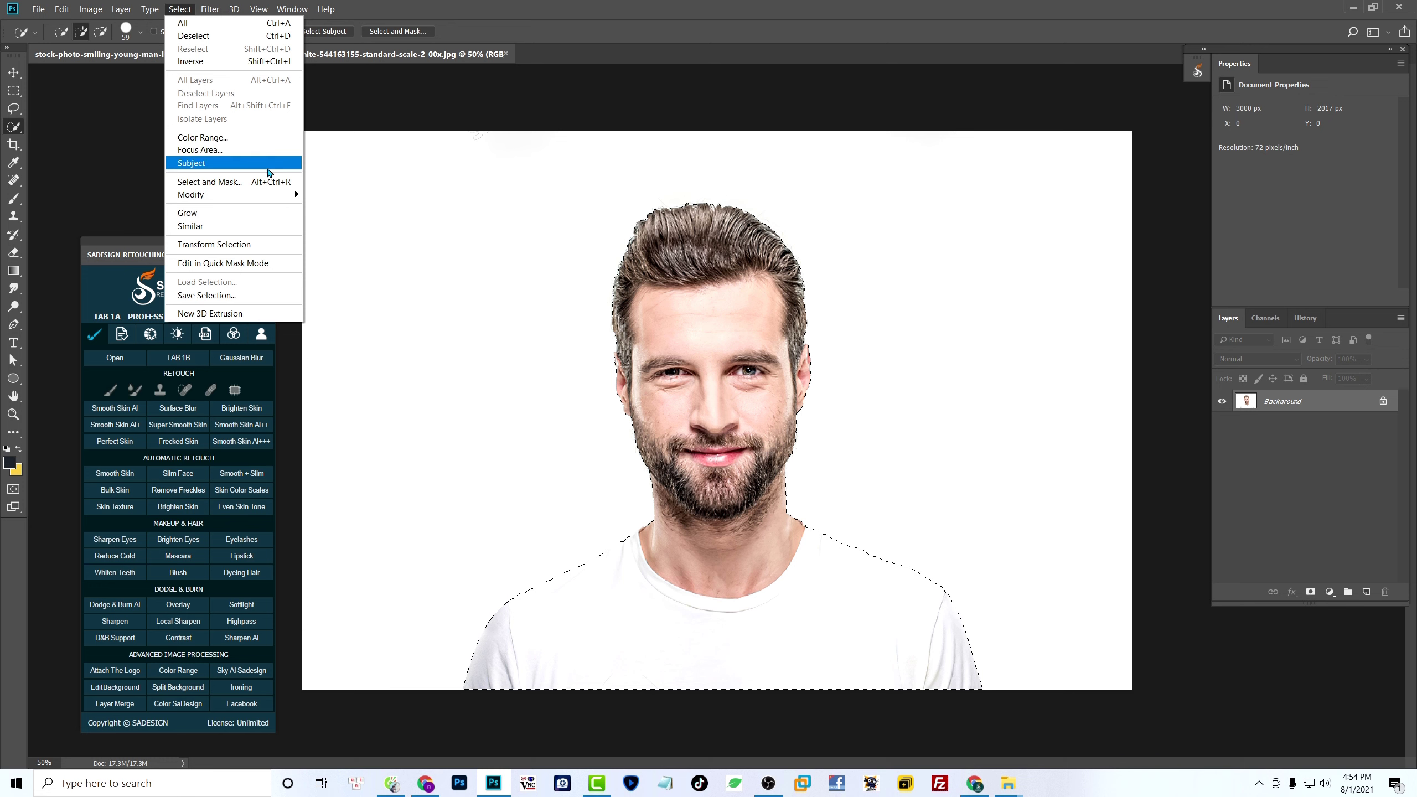
# Step: Refine the hair edge and output to a new masked layer with 36% colour decontamination
pyautogui.click(274, 185)
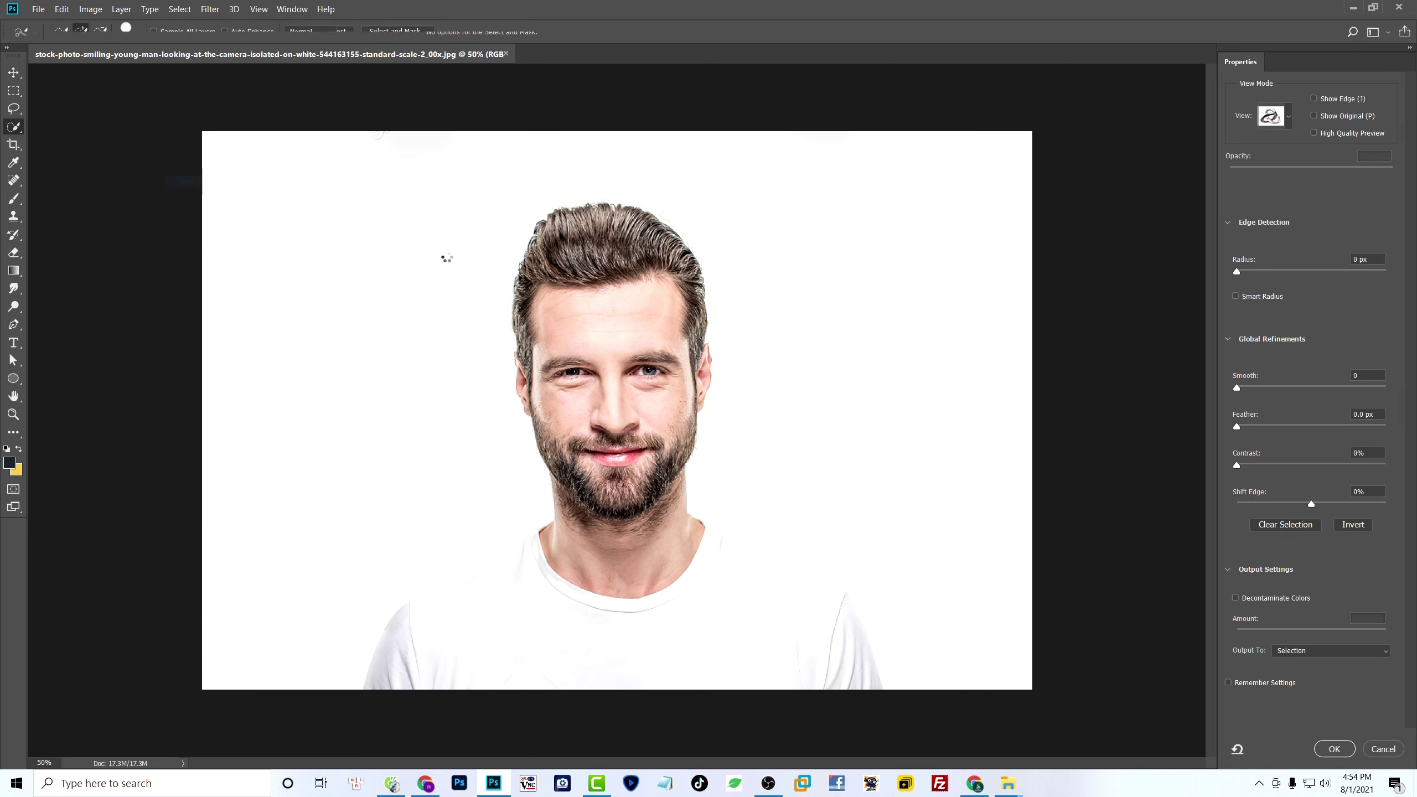
pyautogui.moveTo(539, 207)
pyautogui.mouseDown()
pyautogui.moveTo(699, 257)
pyautogui.moveTo(692, 464)
pyautogui.mouseUp()
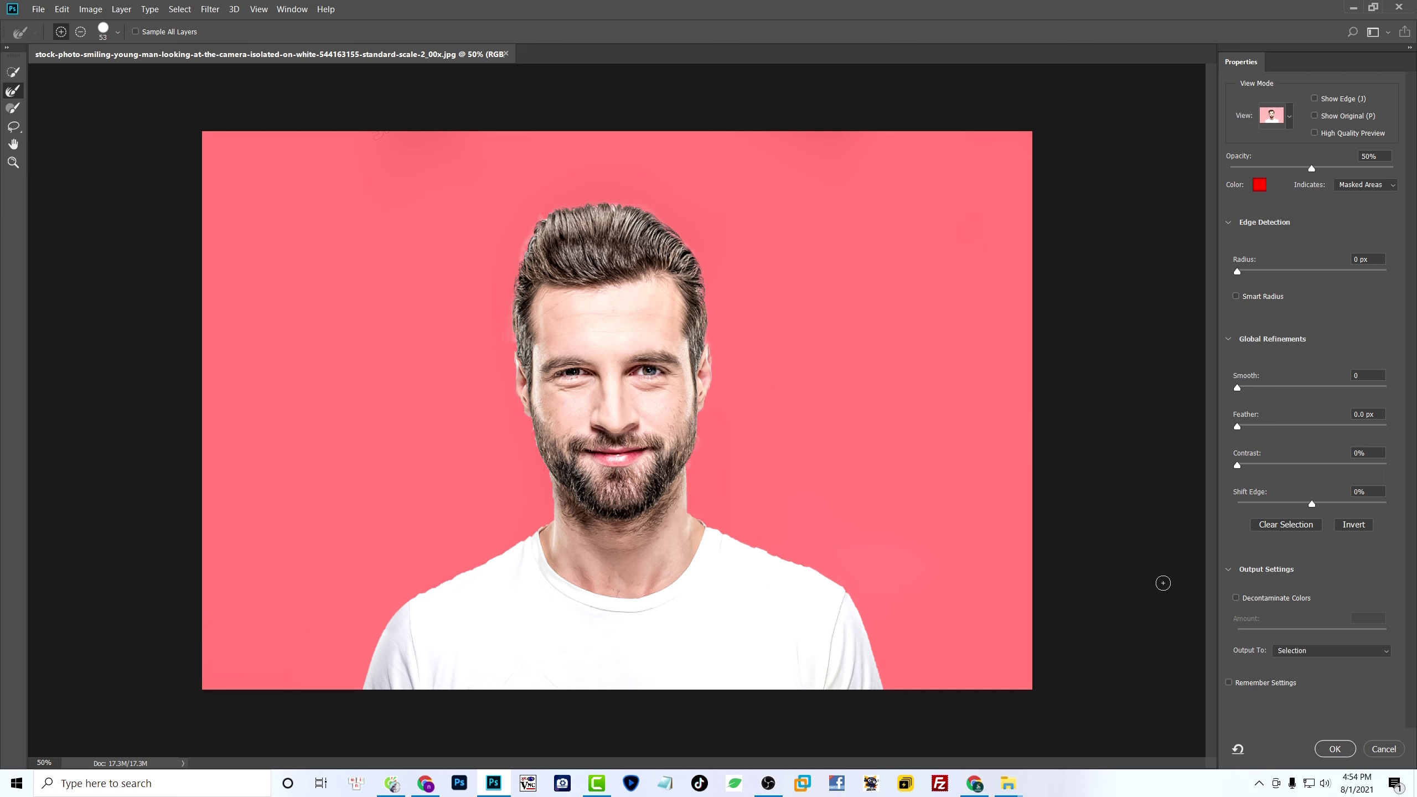
pyautogui.click(1302, 650)
pyautogui.click(1324, 696)
pyautogui.click(1266, 600)
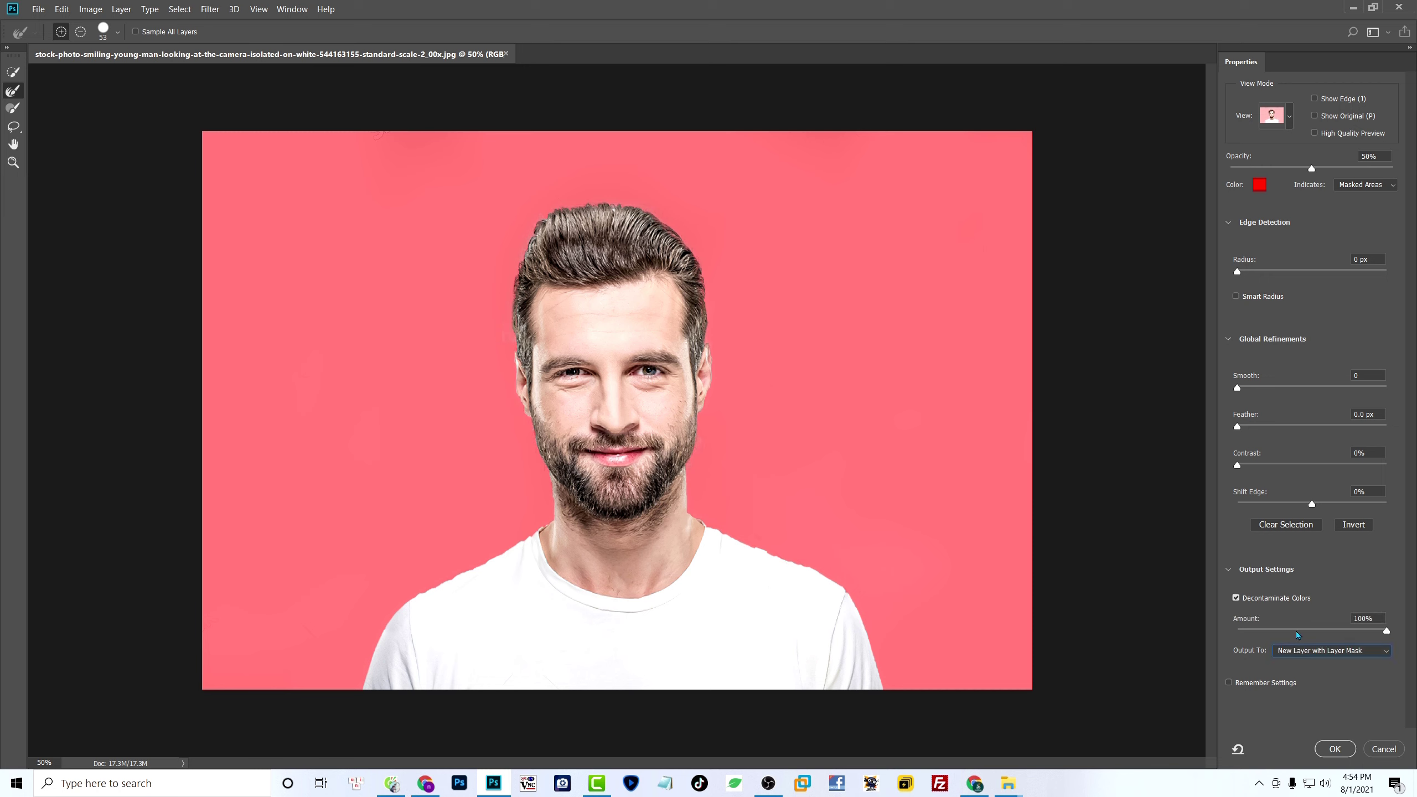
pyautogui.moveTo(1295, 632); pyautogui.dragTo(1291, 632)
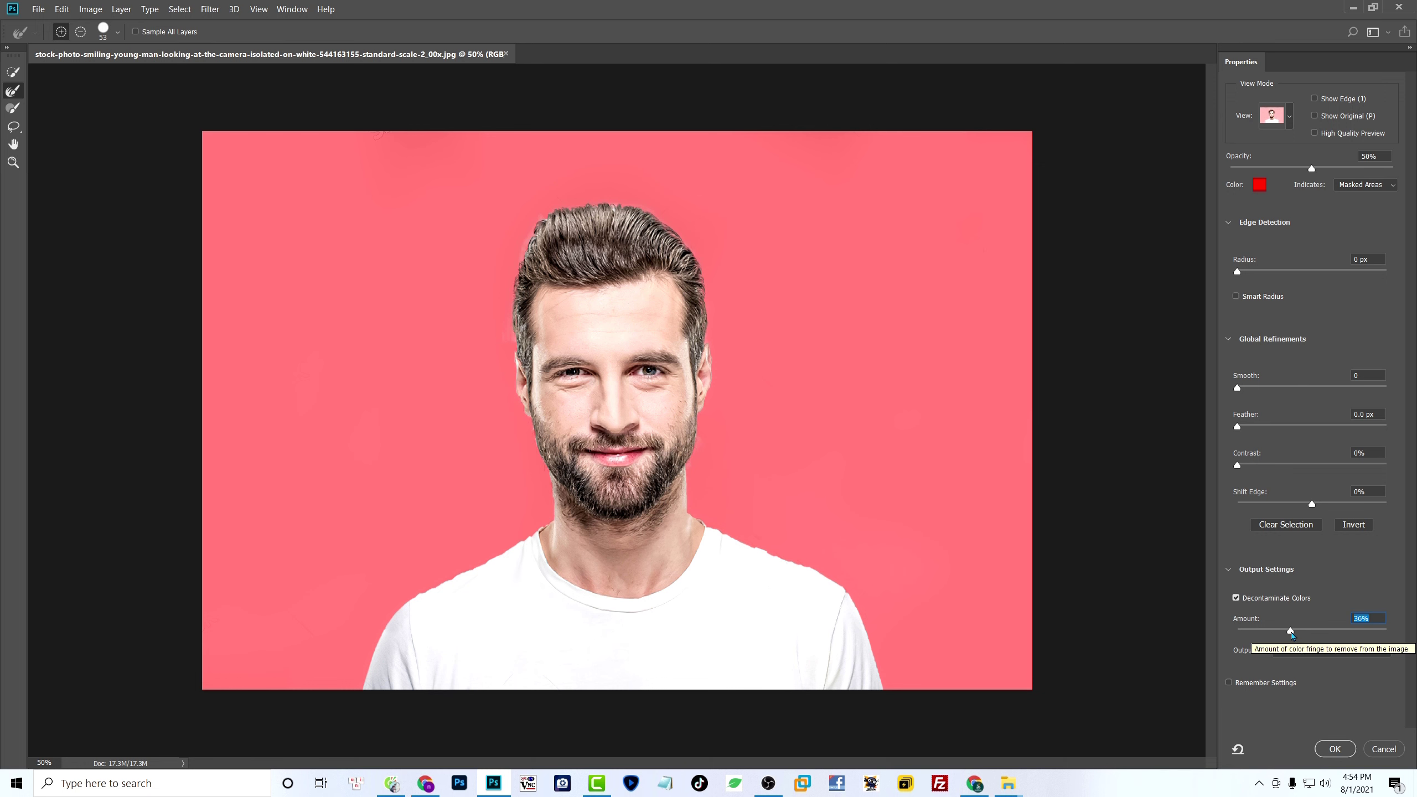
pyautogui.click(1342, 751)
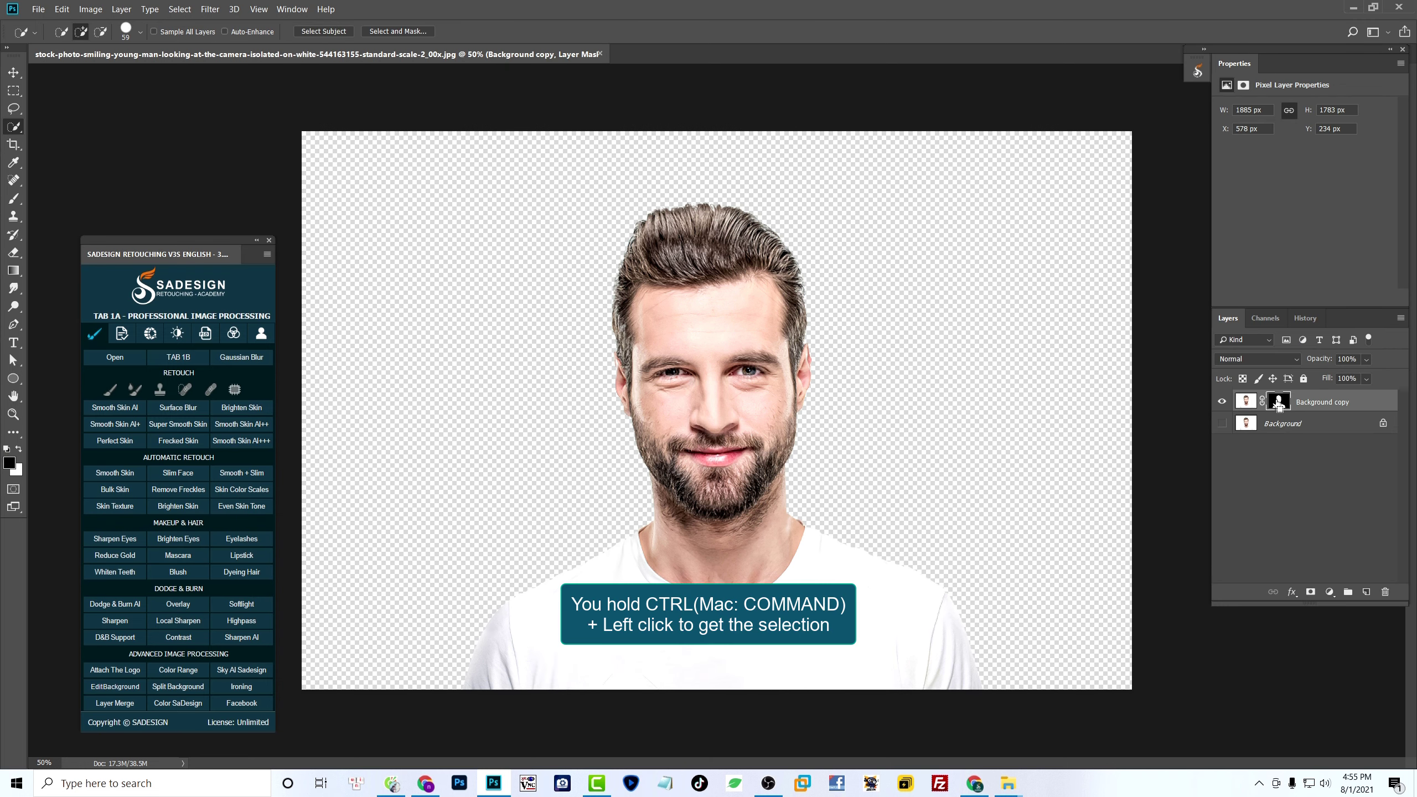
# Step: Load the cut-out's mask as a selection, invert it, and show it in Quick Mask mode
pyautogui.keyDown('ctrl'); pyautogui.click(1278, 402); pyautogui.keyUp('ctrl')
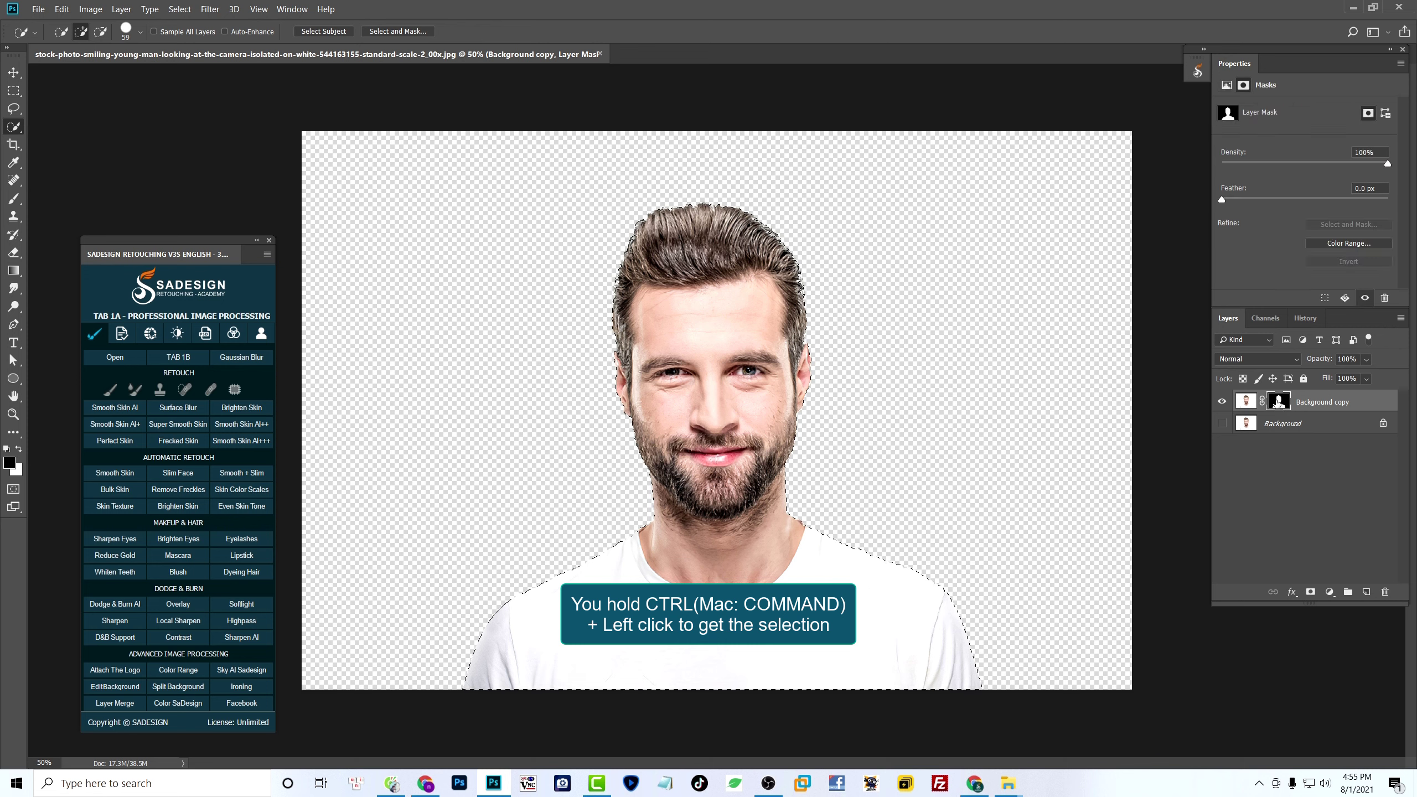
pyautogui.hotkey('ctrl', 'shift', 'i')
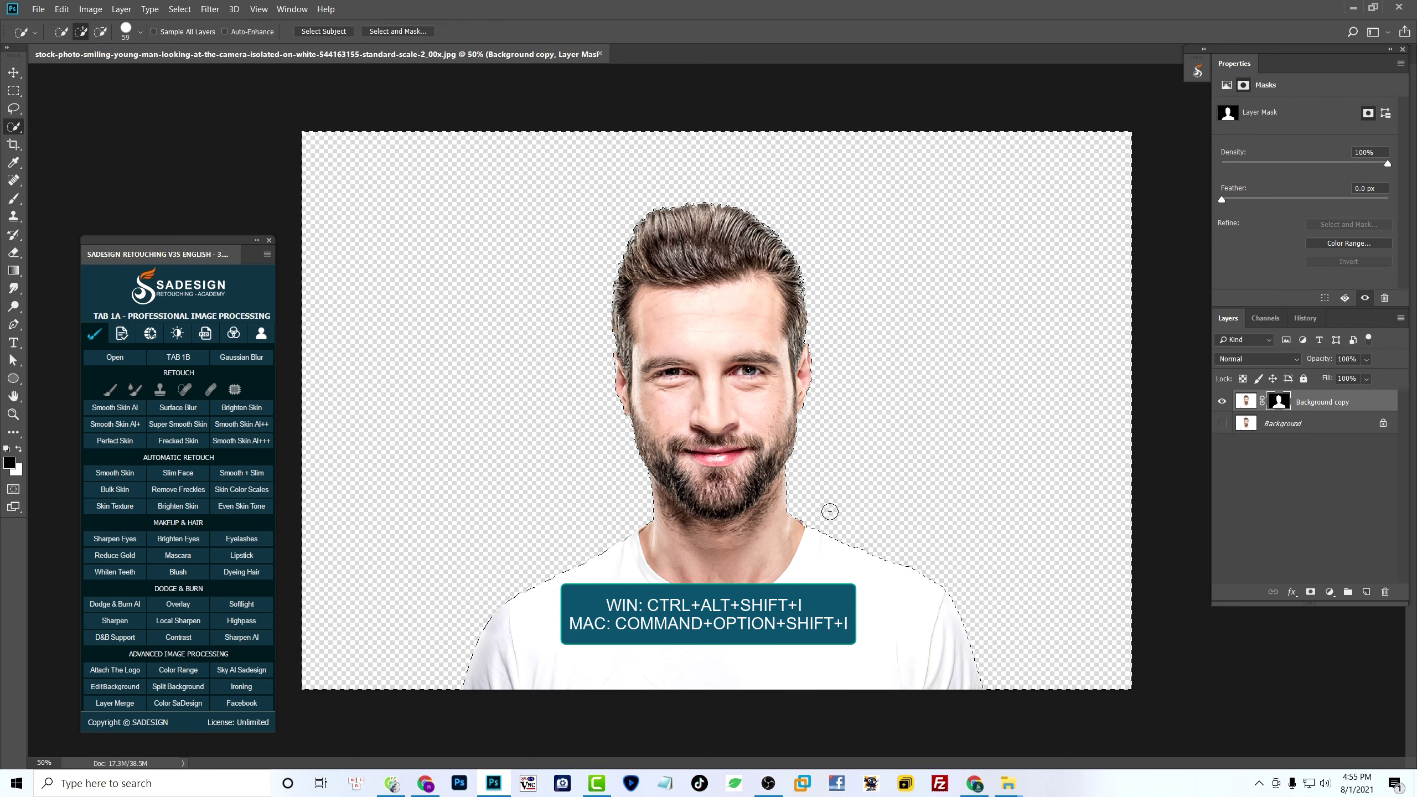
pyautogui.click(13, 489)
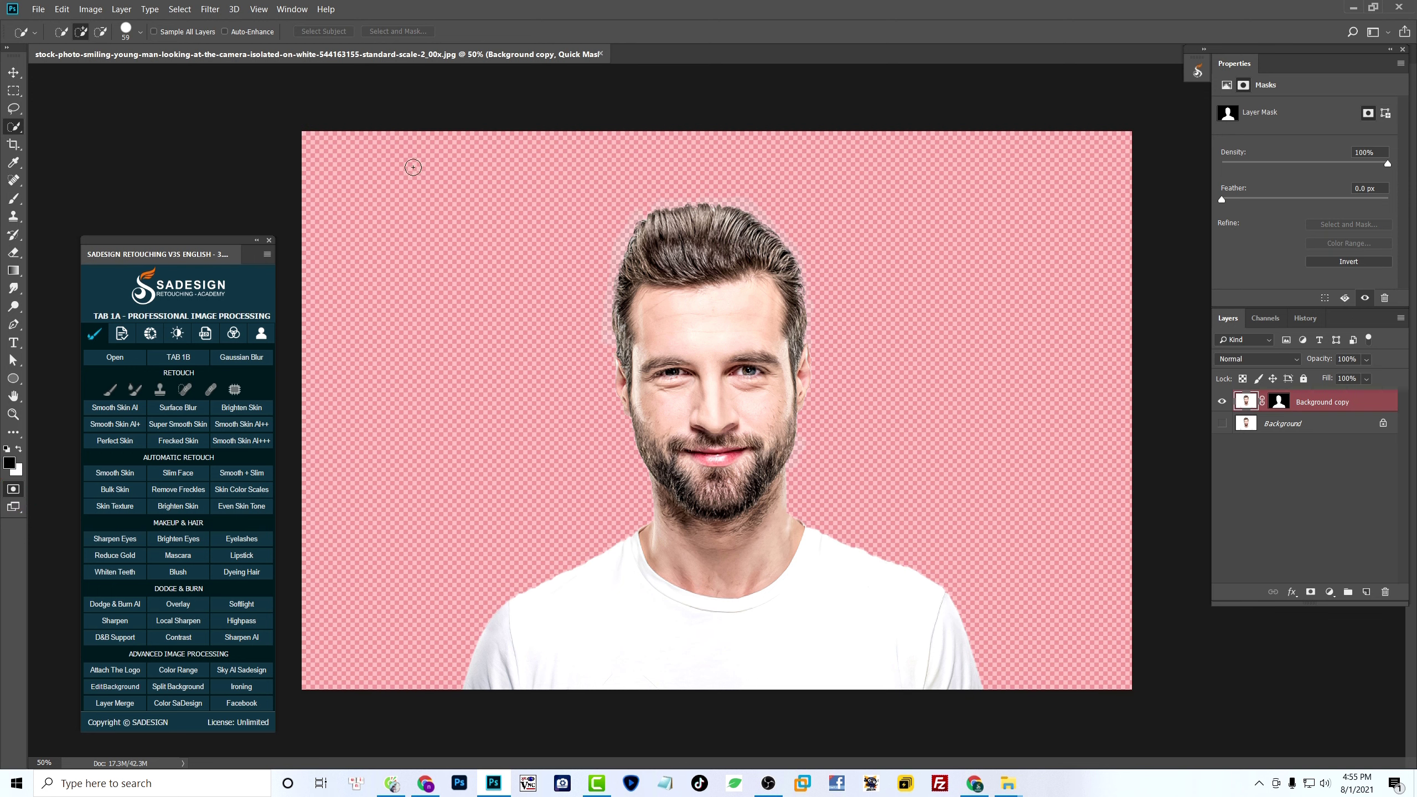
pyautogui.click(258, 9)
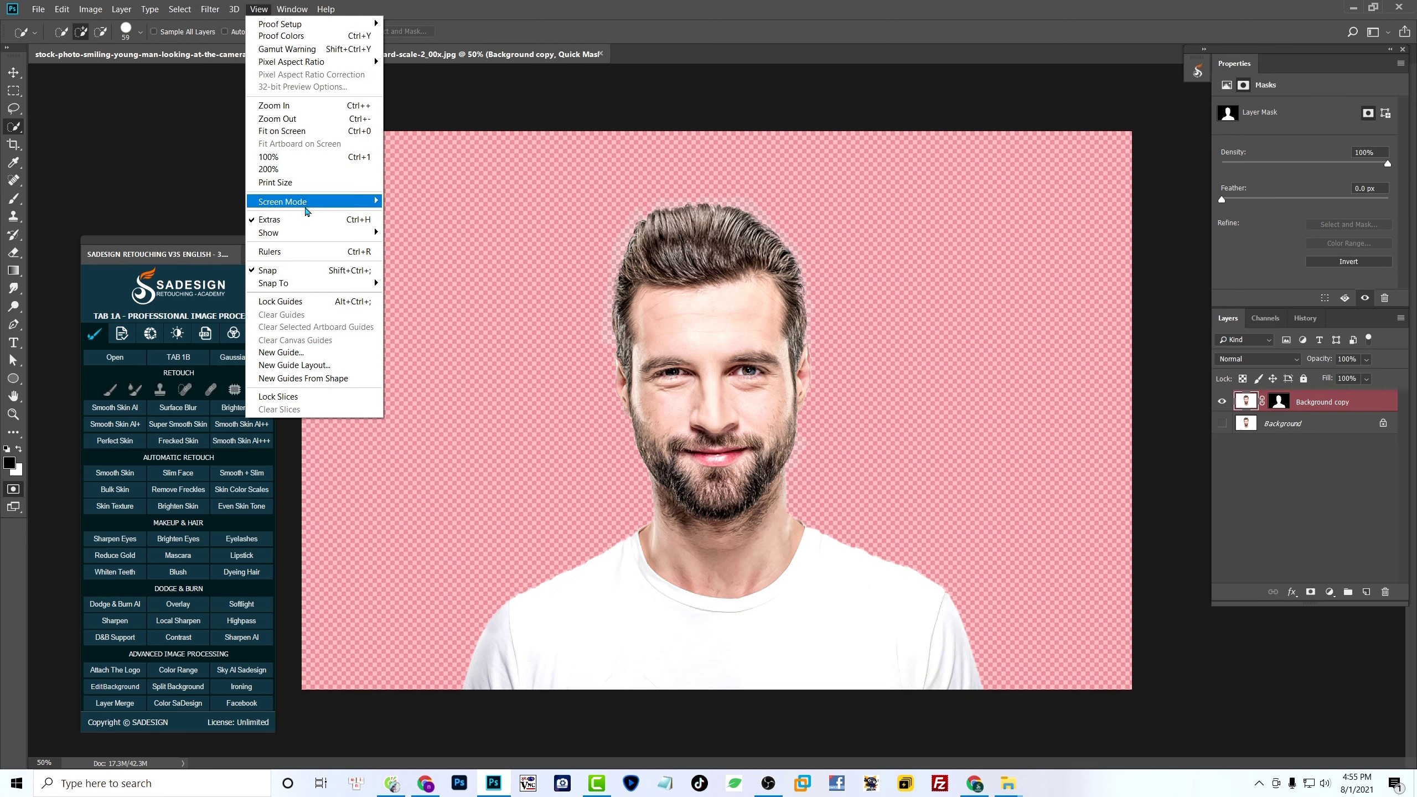
# Step: Add a vertical guide at the canvas centre and a horizontal guide at the shirt neckline
pyautogui.click(281, 352)
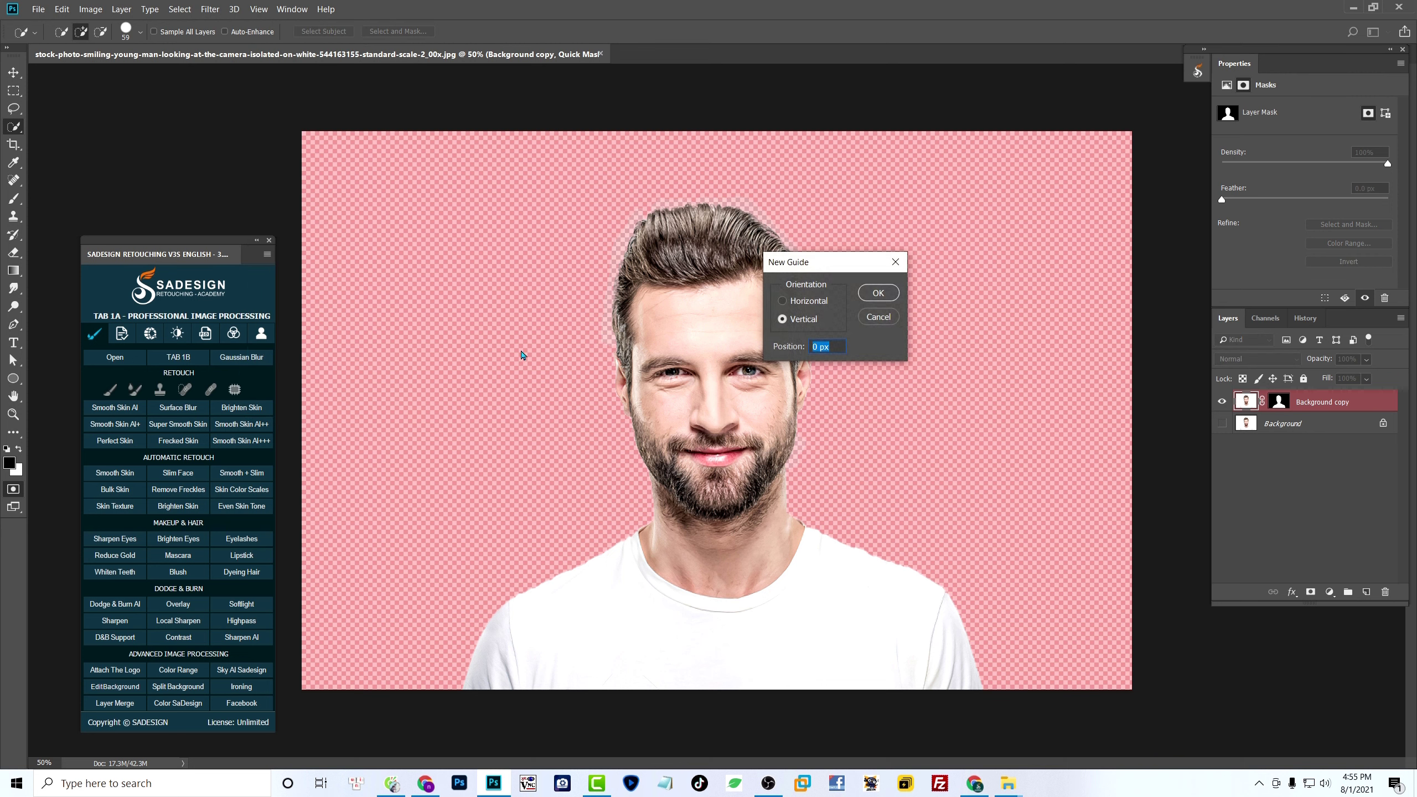
pyautogui.write('50')
pyautogui.press('Return')
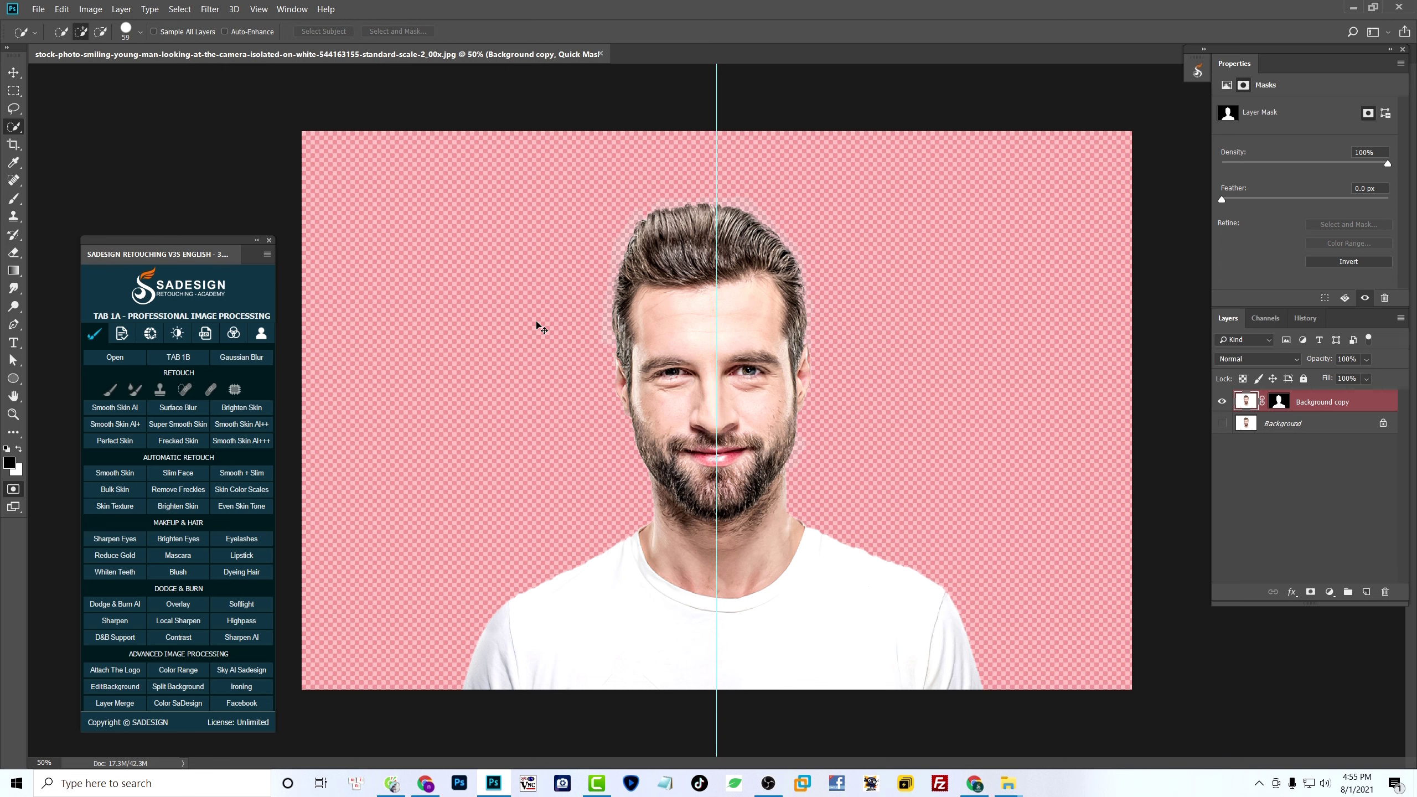
pyautogui.hotkey('ctrl', 'r')
pyautogui.moveTo(708, 68); pyautogui.dragTo(706, 608)
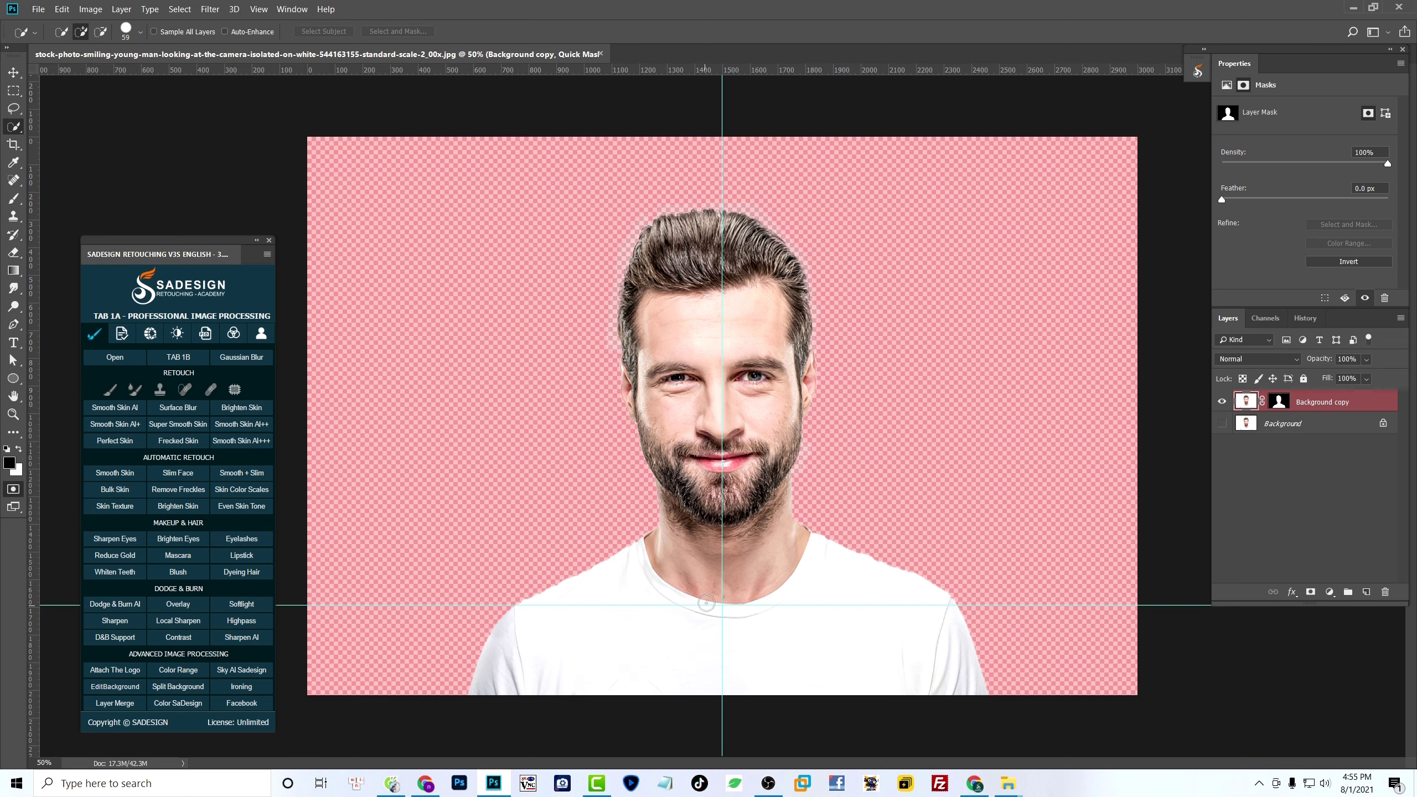
pyautogui.keyDown('ctrl'); pyautogui.click(787, 686); pyautogui.keyUp('ctrl')
pyautogui.press('f')
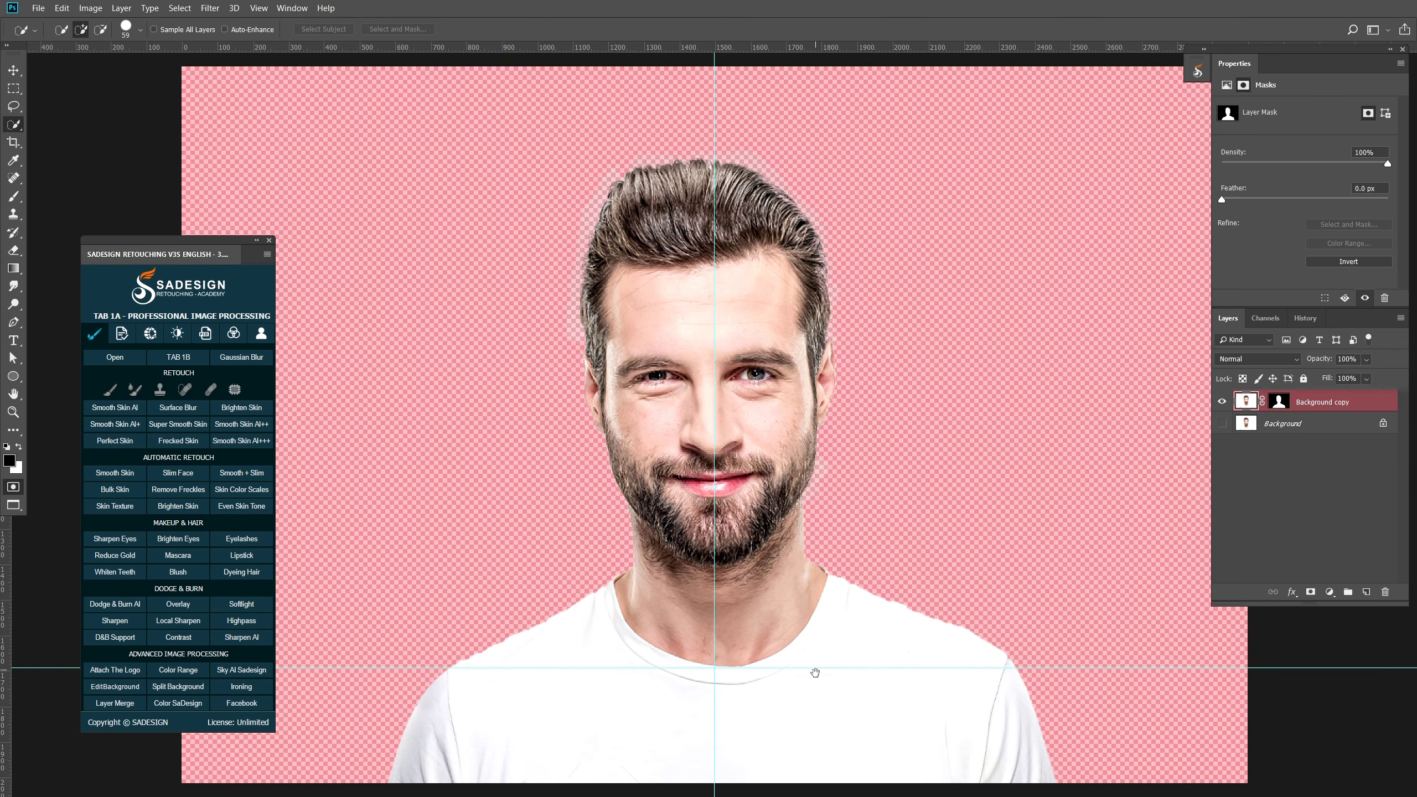
pyautogui.moveTo(812, 671); pyautogui.dragTo(816, 535)
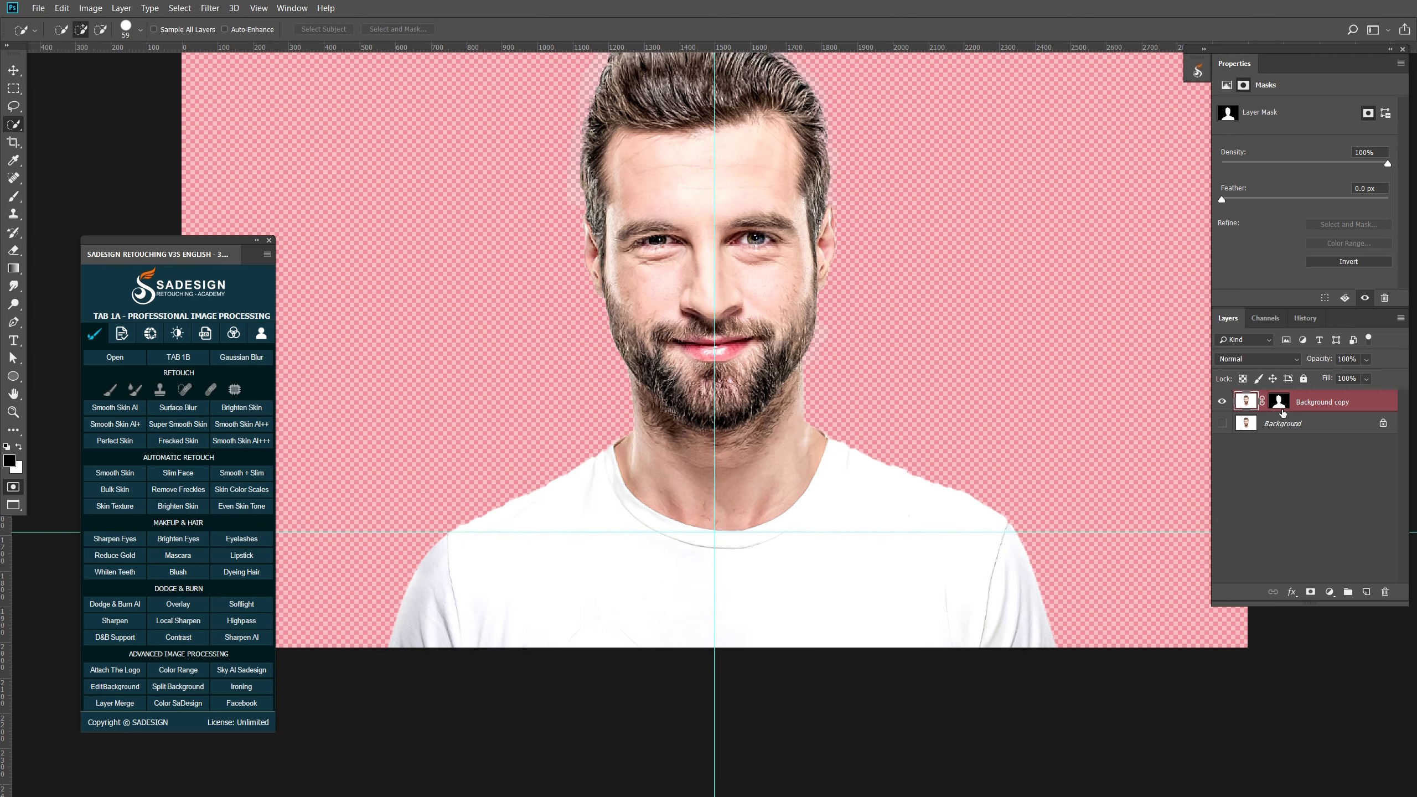
pyautogui.click(1276, 402)
# Step: Start a pen path at the shirt centre with anchors sweeping to the upper and lower right
pyautogui.press('p')
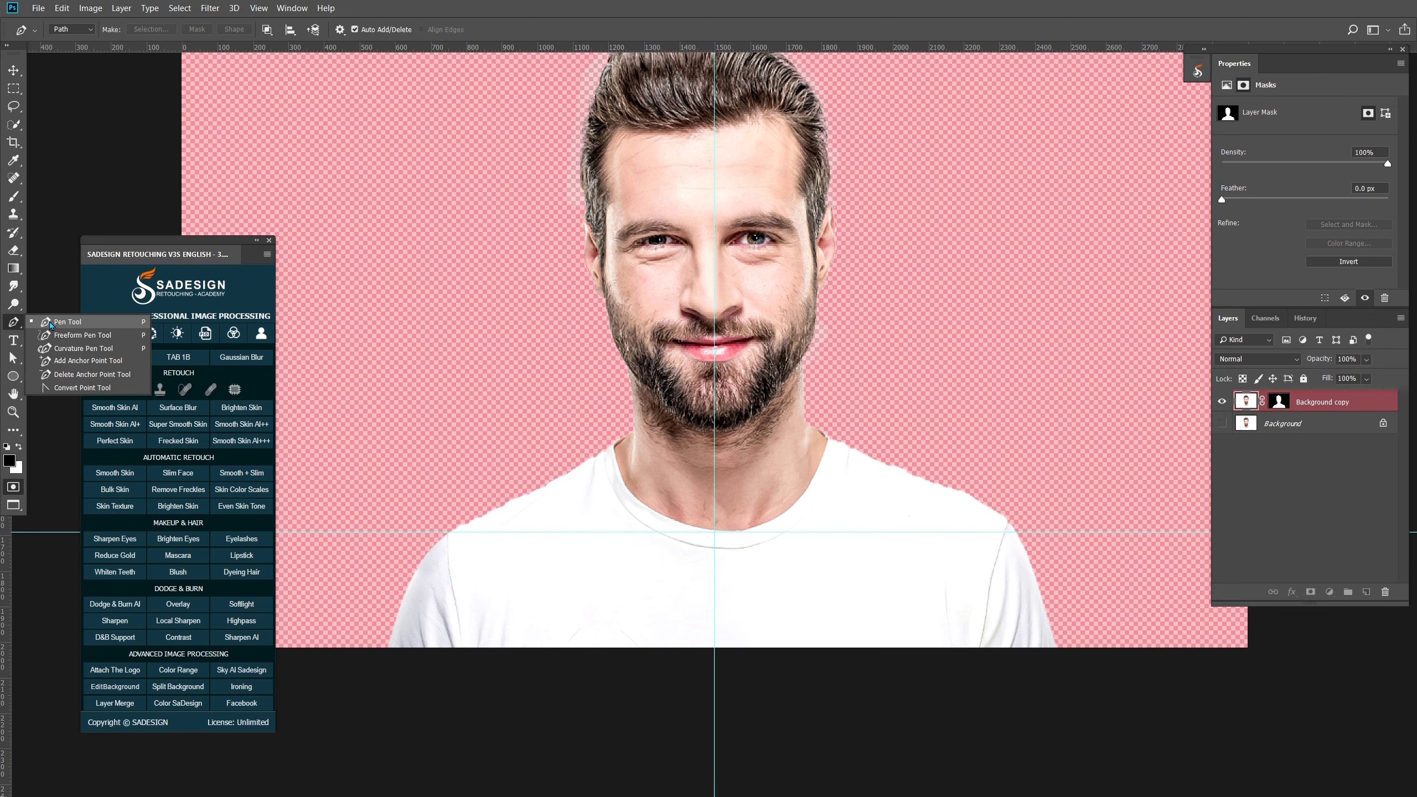
pyautogui.scroll(1, 719, 581)
pyautogui.click(718, 573)
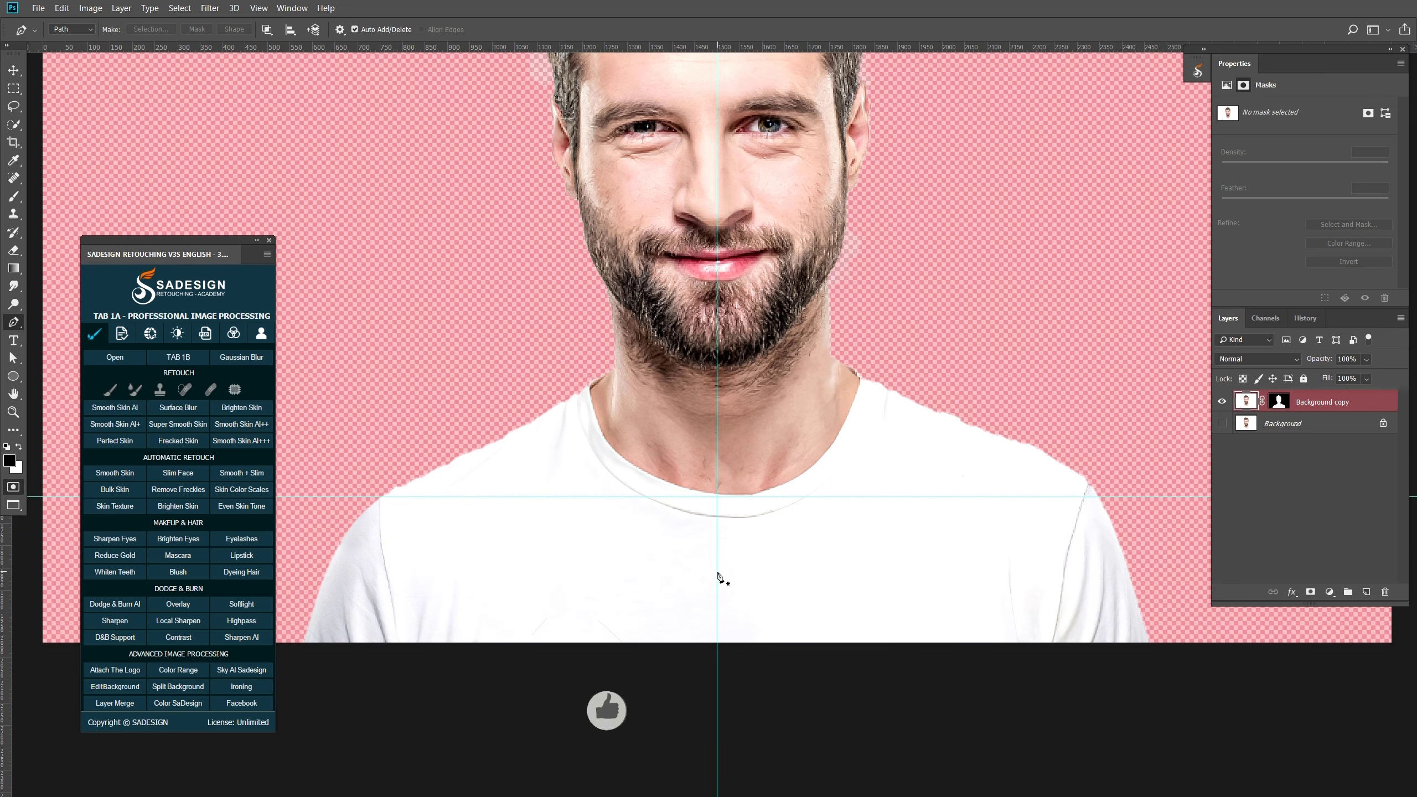
pyautogui.click(1088, 346)
pyautogui.scroll(-1, 1076, 341)
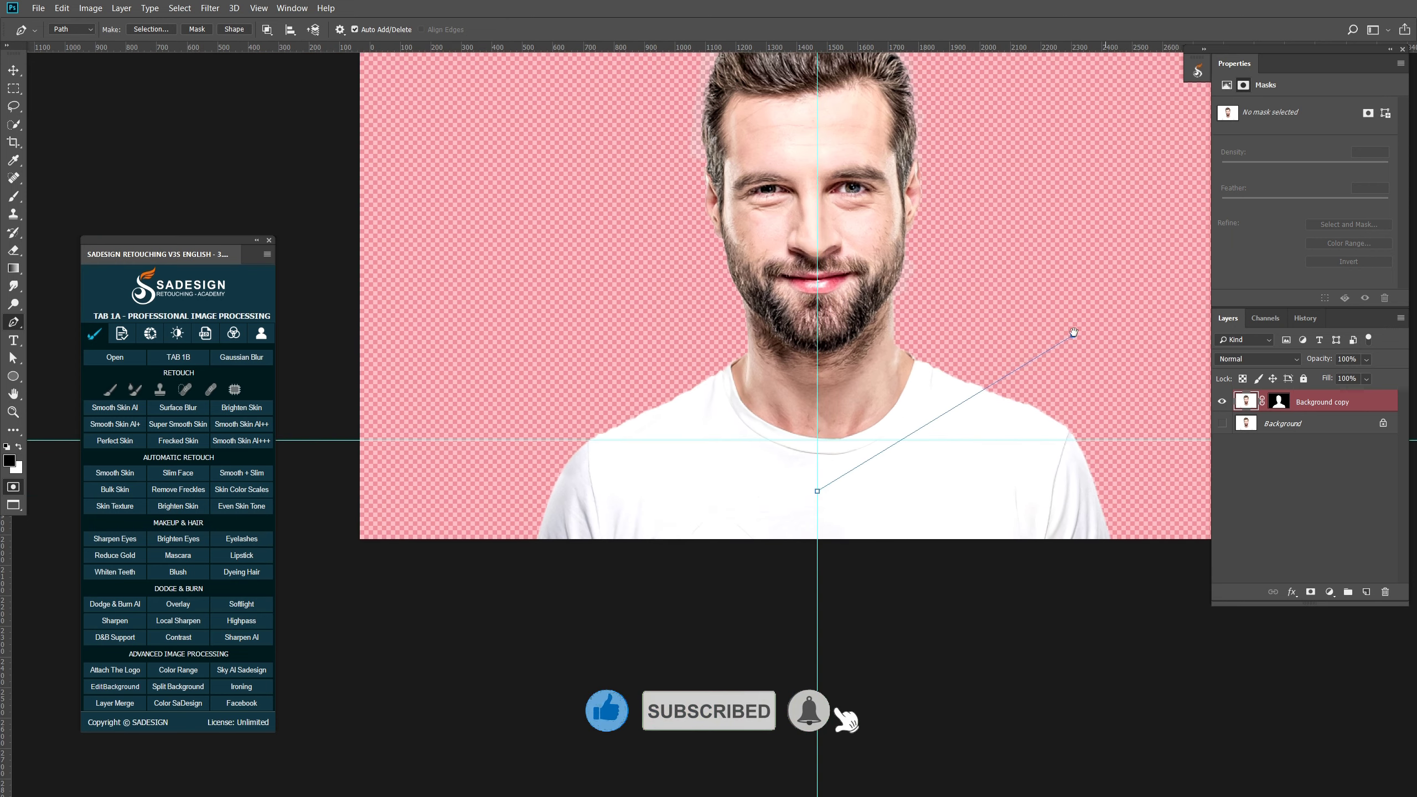
pyautogui.hscroll(3, 1072, 329)
pyautogui.click(1147, 350)
pyautogui.moveTo(1154, 620); pyautogui.dragTo(1144, 632)
# Step: Curve the path back along the bottom, close it on the guide, and make a selection
pyautogui.moveTo(826, 723); pyautogui.dragTo(668, 681)
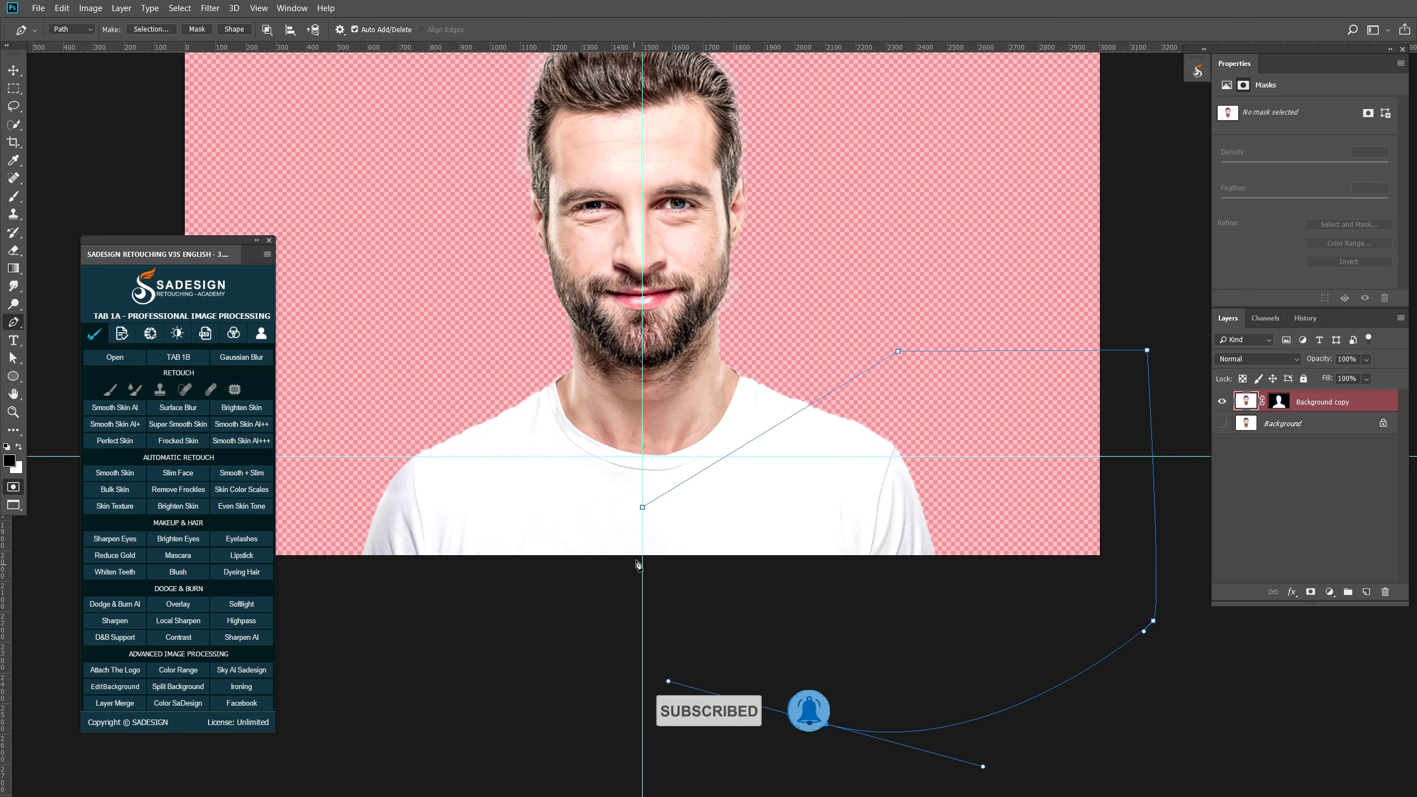
pyautogui.scroll(1, 640, 570)
pyautogui.scroll(3, 640, 572)
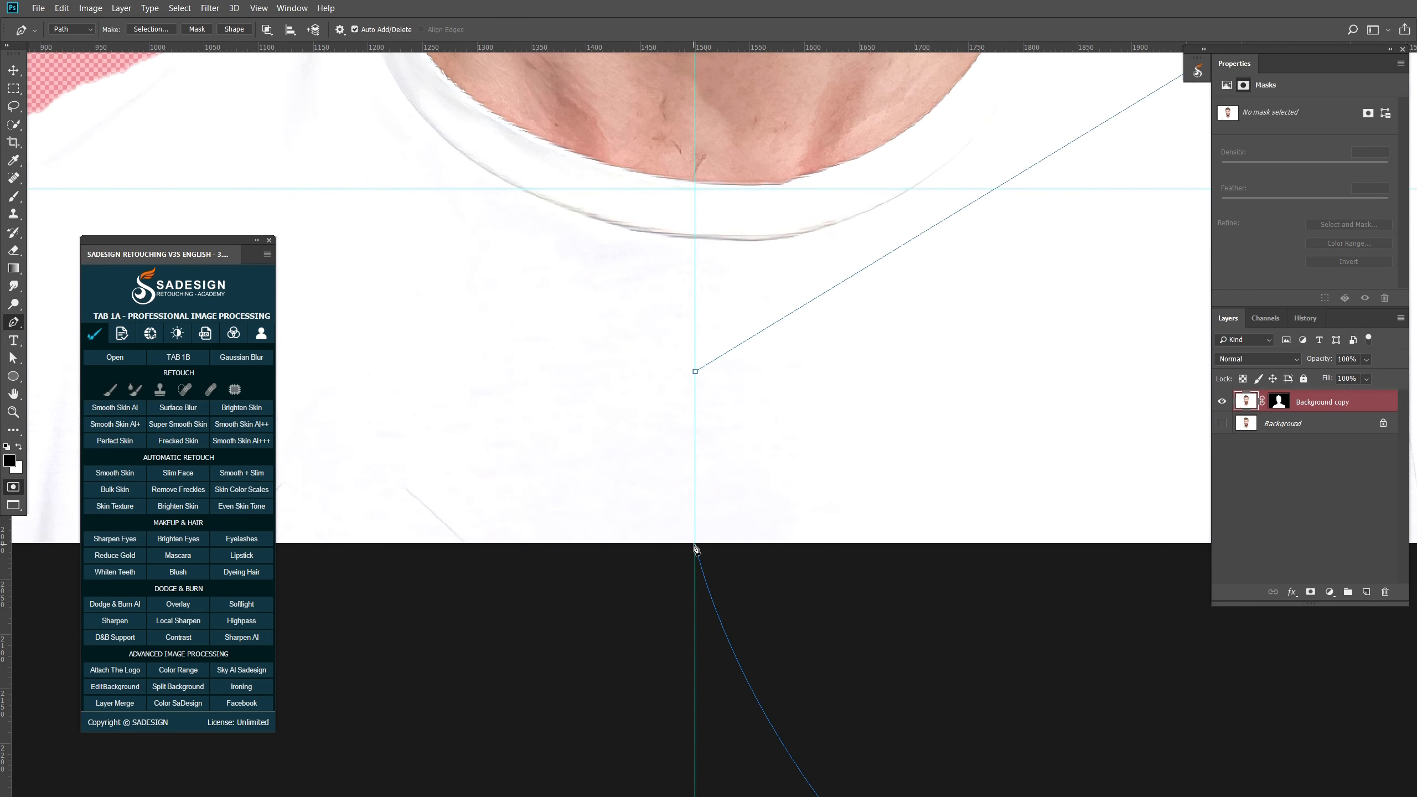
pyautogui.click(695, 542)
pyautogui.click(696, 372)
pyautogui.rightClick(696, 375)
pyautogui.click(725, 451)
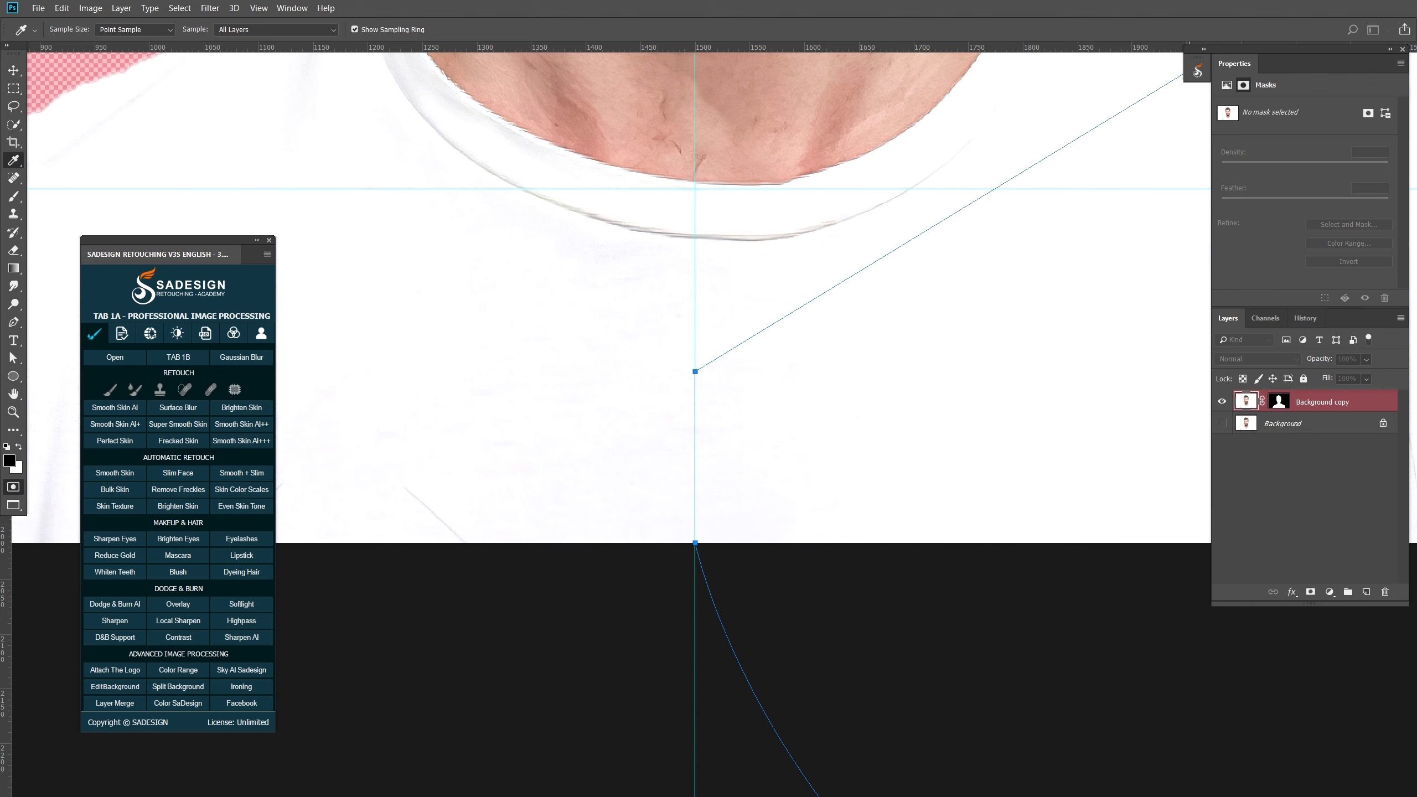
# Step: Fill the path-based selection on the shirt's right side with the pink-red foreground colour
pyautogui.click(943, 382)
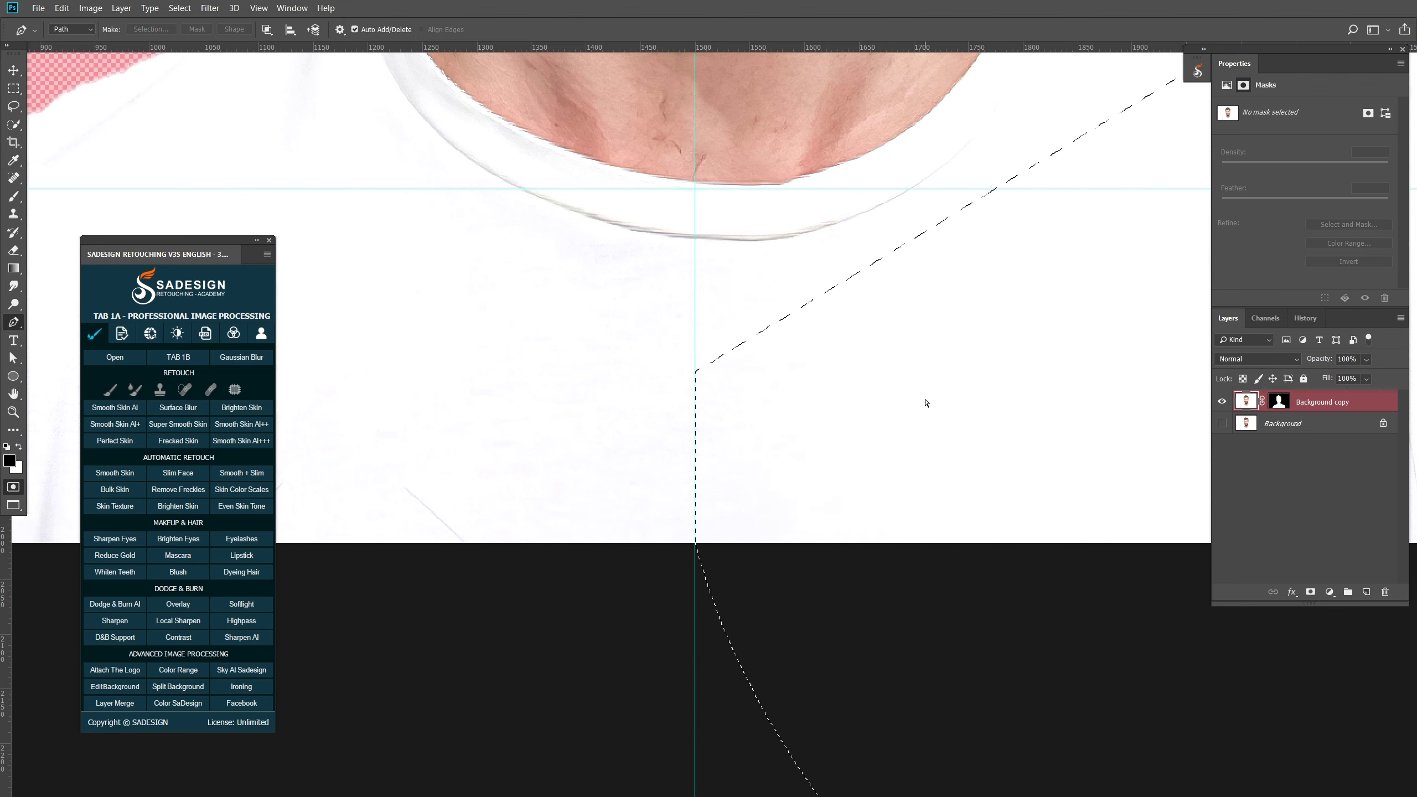
pyautogui.hotkey('ctrl', '-')
pyautogui.hotkey('ctrl', '-')
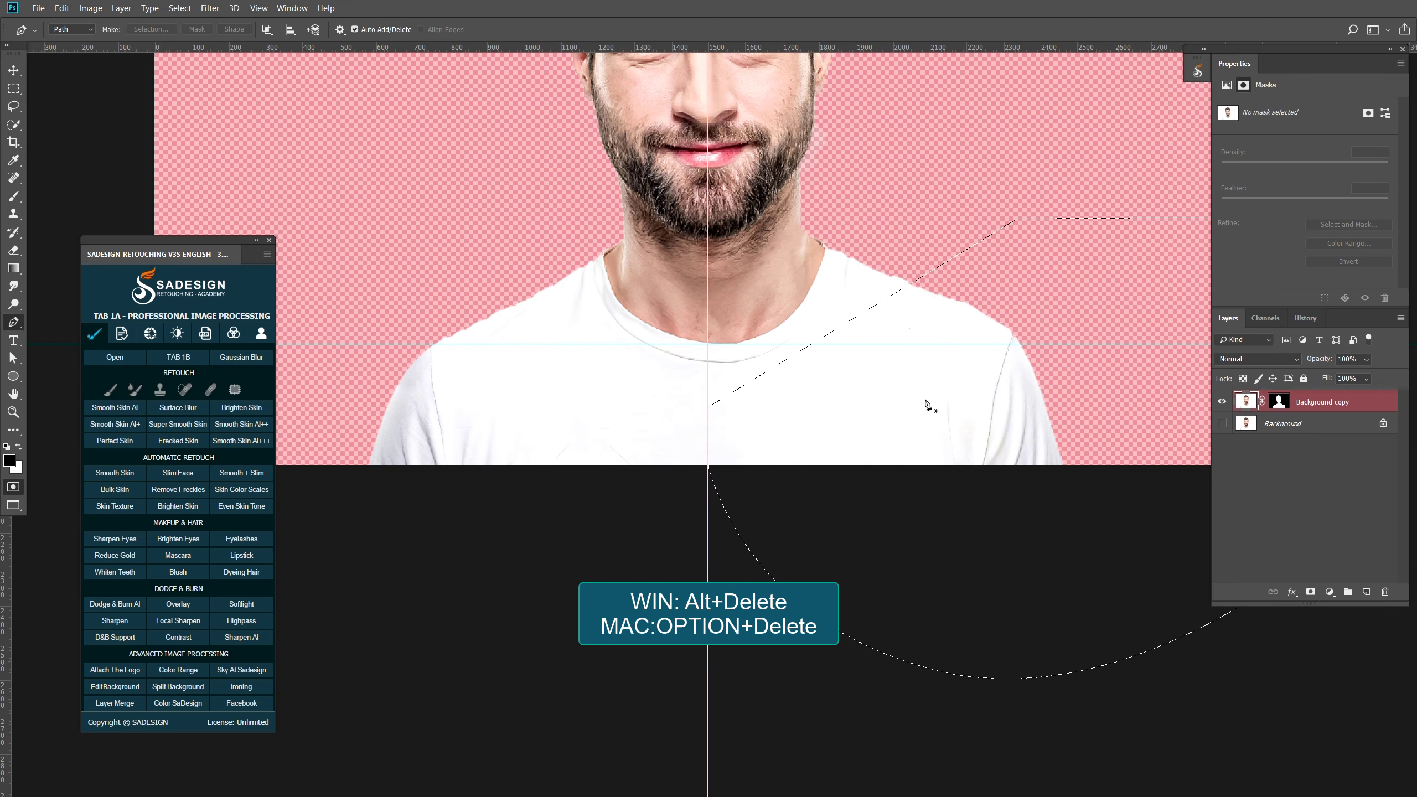
pyautogui.hotkey('alt', 'Delete')
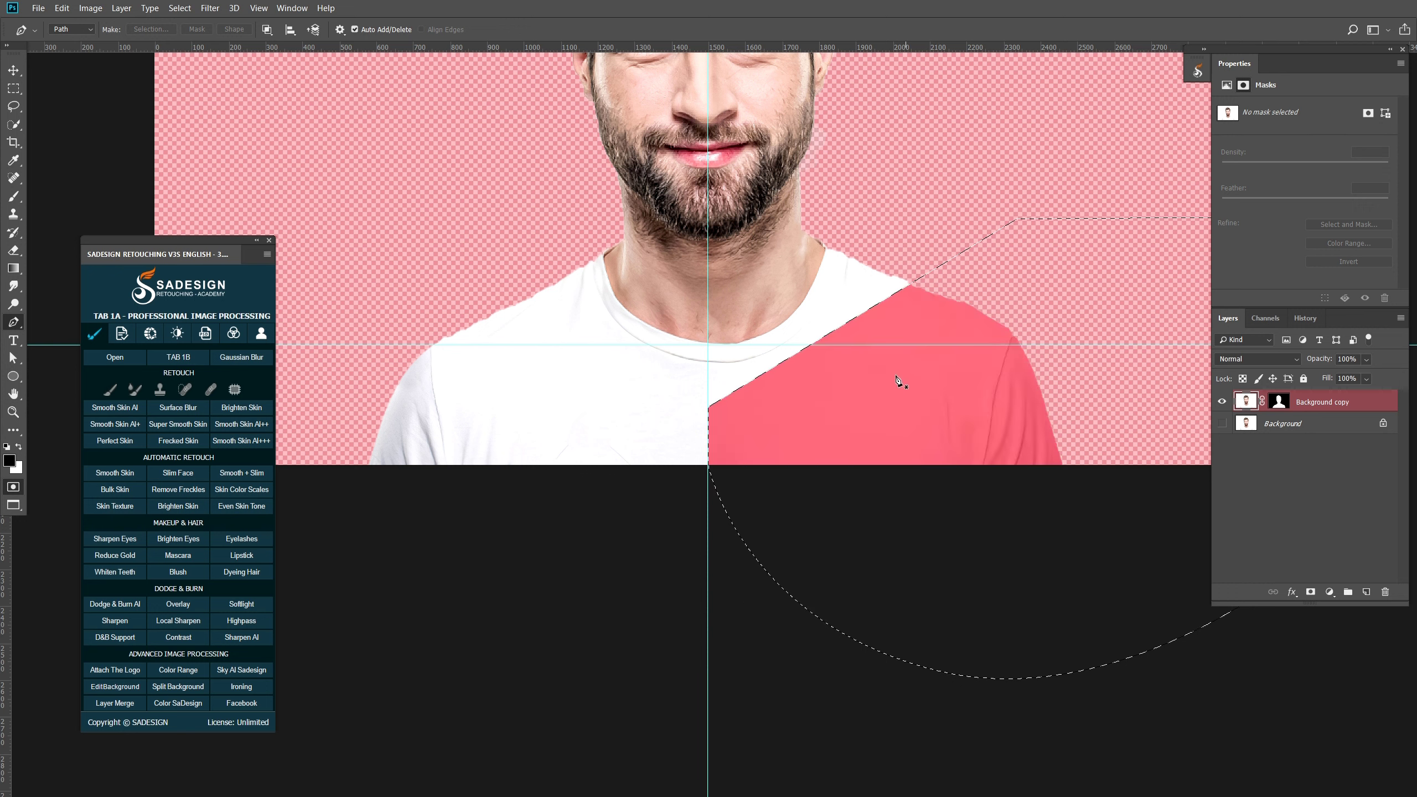
pyautogui.click(180, 8)
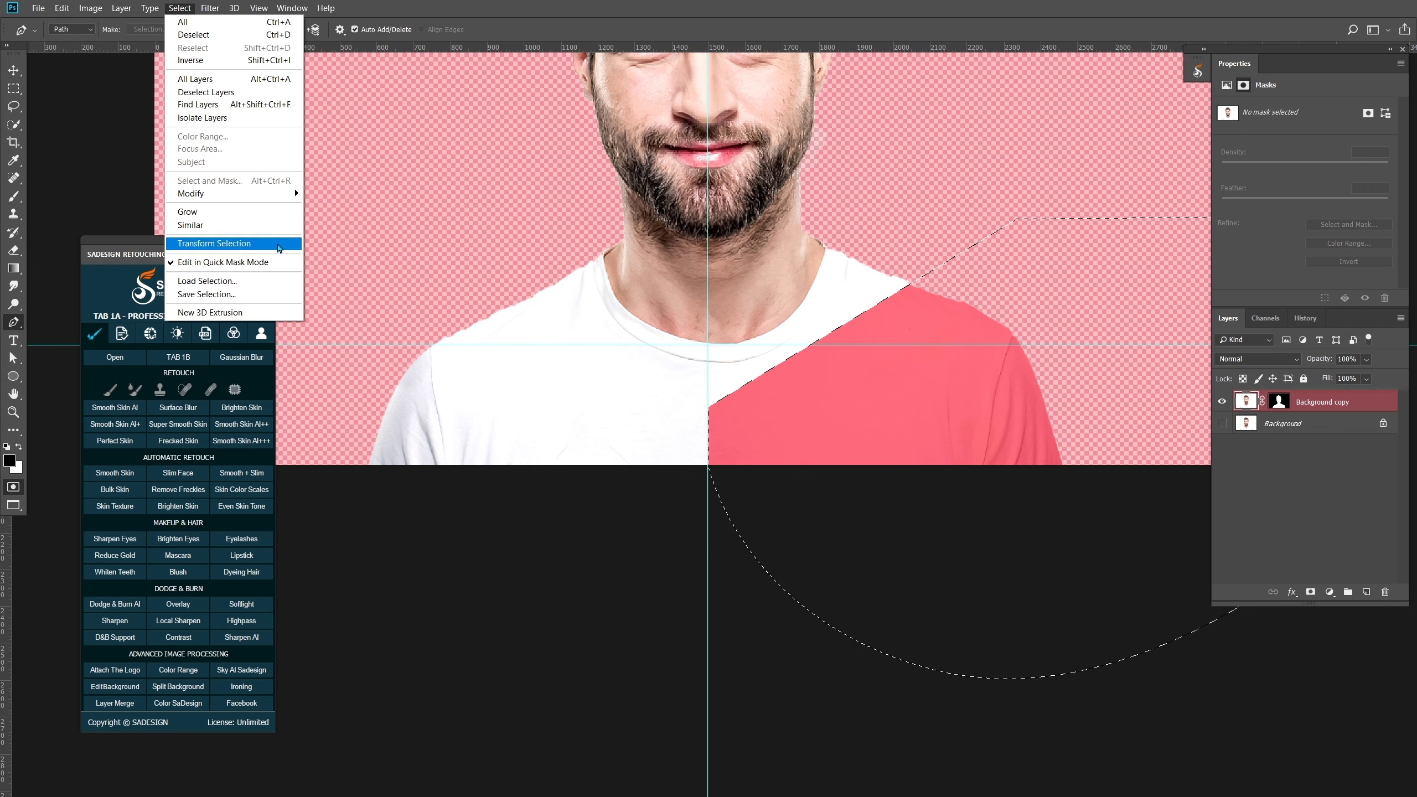
# Step: Flip the shirt selection horizontally and move it onto the shirt's left half, leaving a V
pyautogui.click(279, 246)
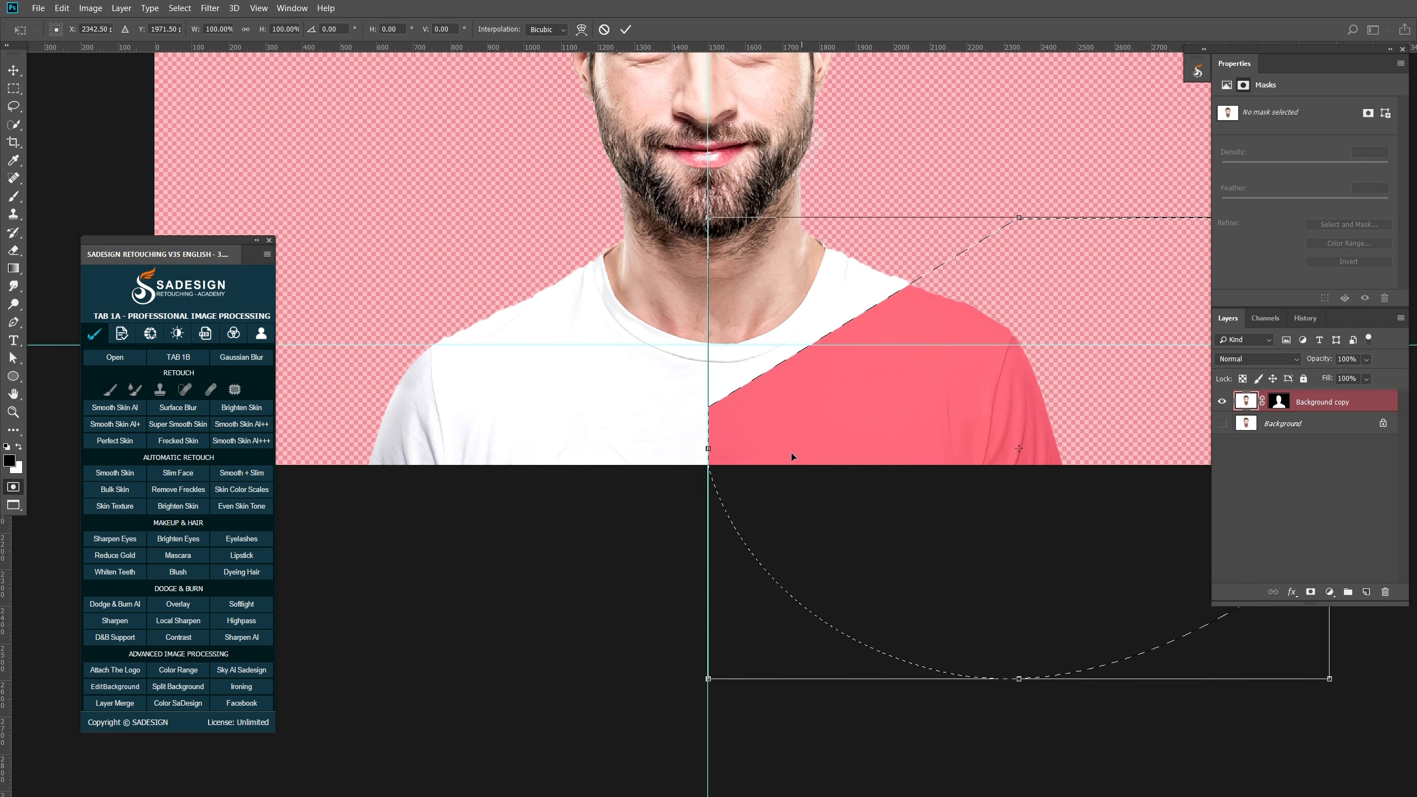
pyautogui.click(62, 8)
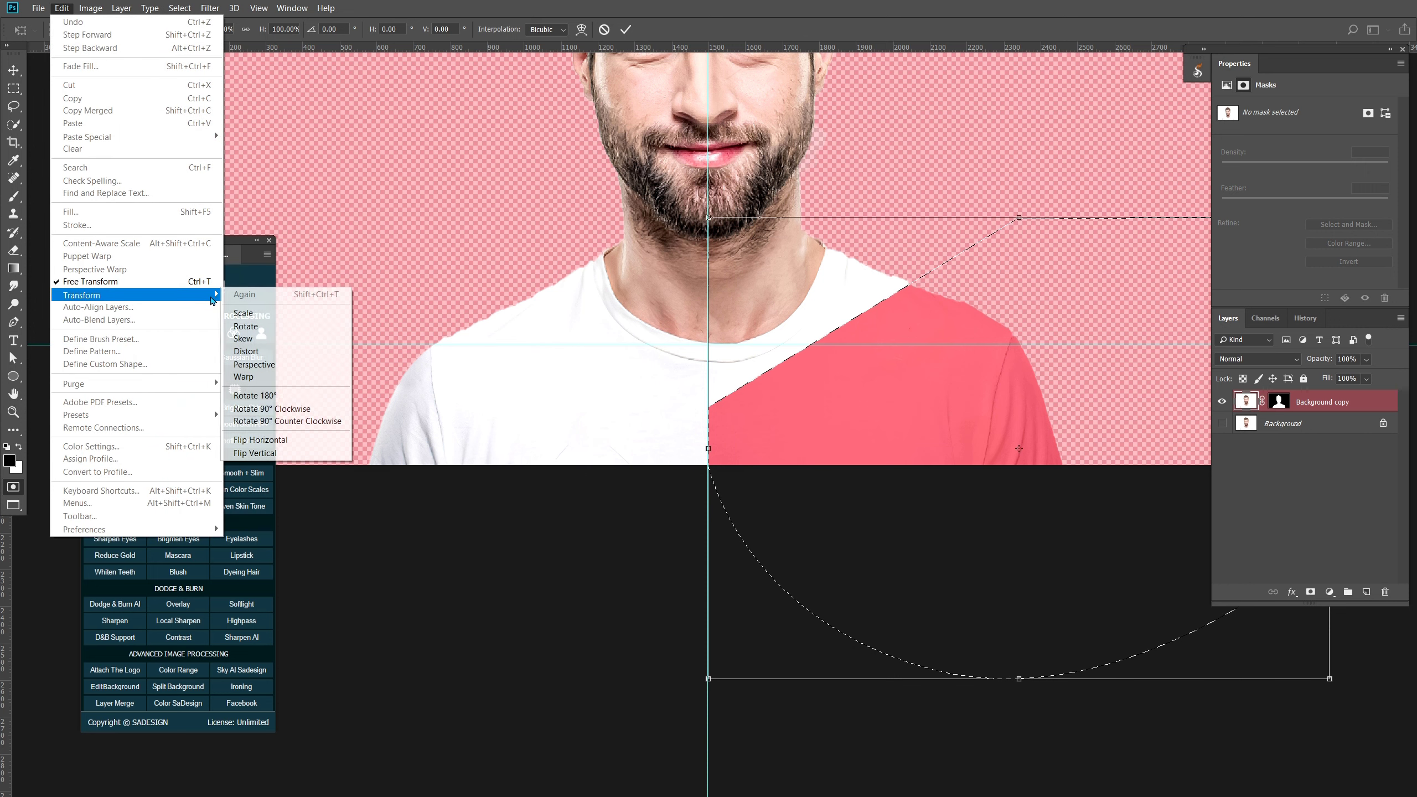
pyautogui.moveTo(135, 294)
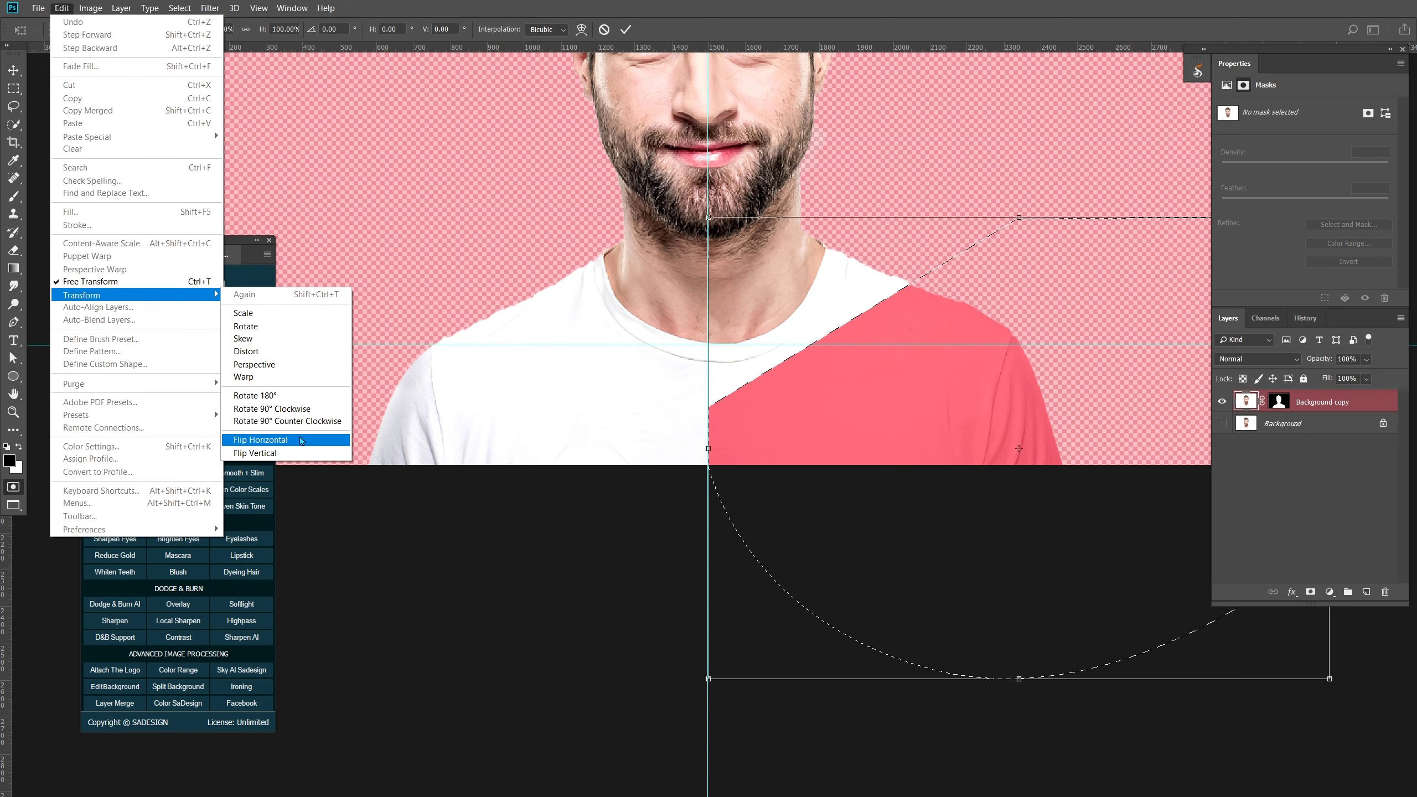
pyautogui.click(301, 440)
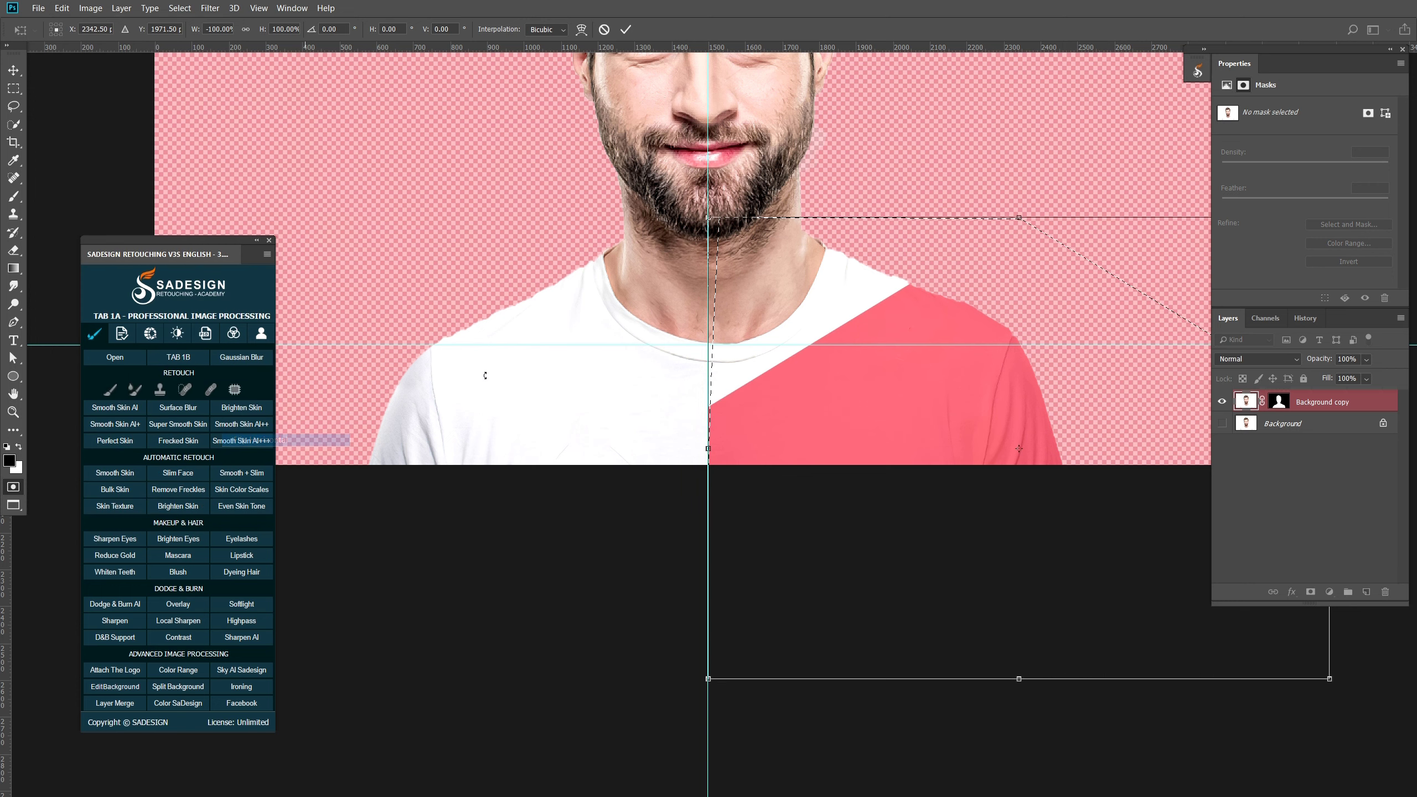
pyautogui.hotkey('ctrl', '-')
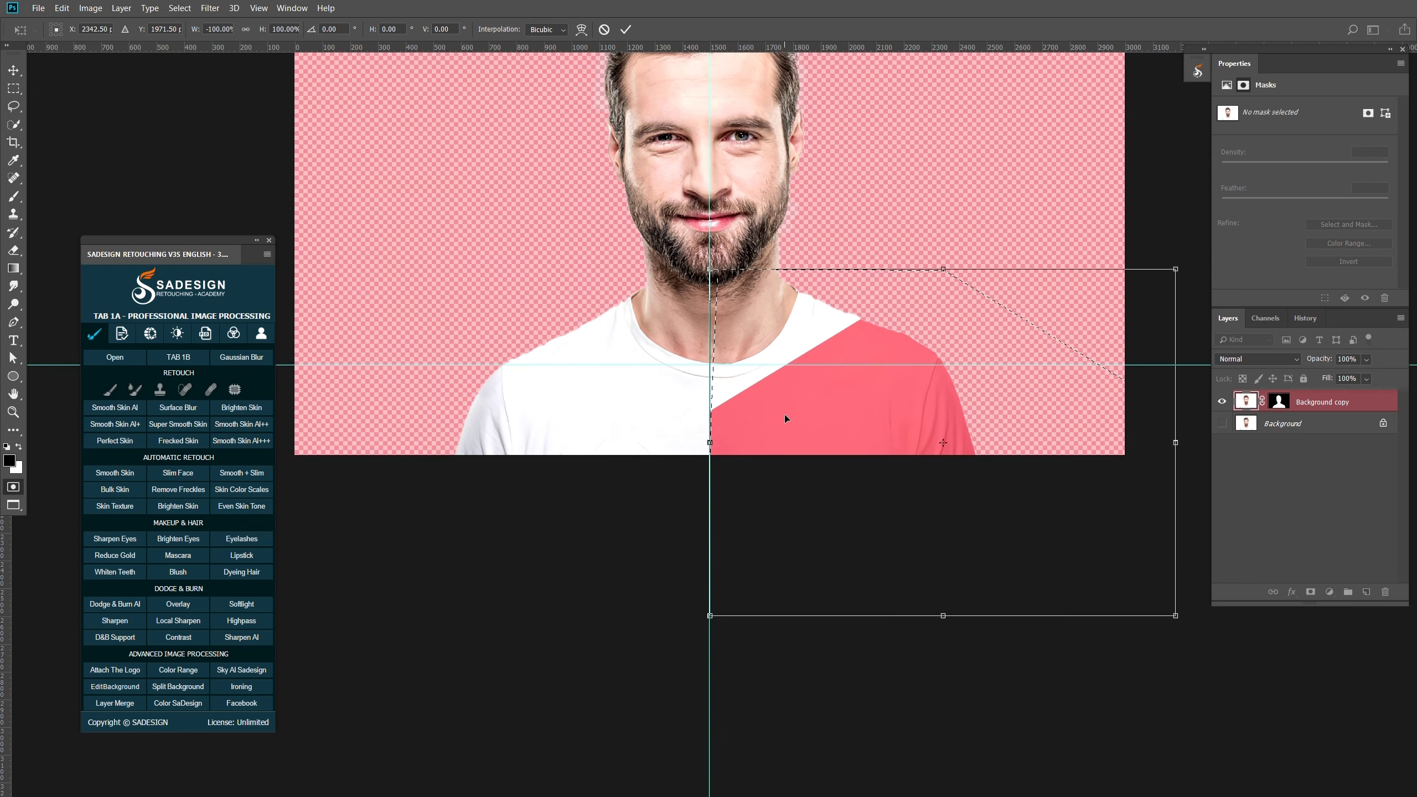
pyautogui.moveTo(864, 419); pyautogui.dragTo(407, 403)
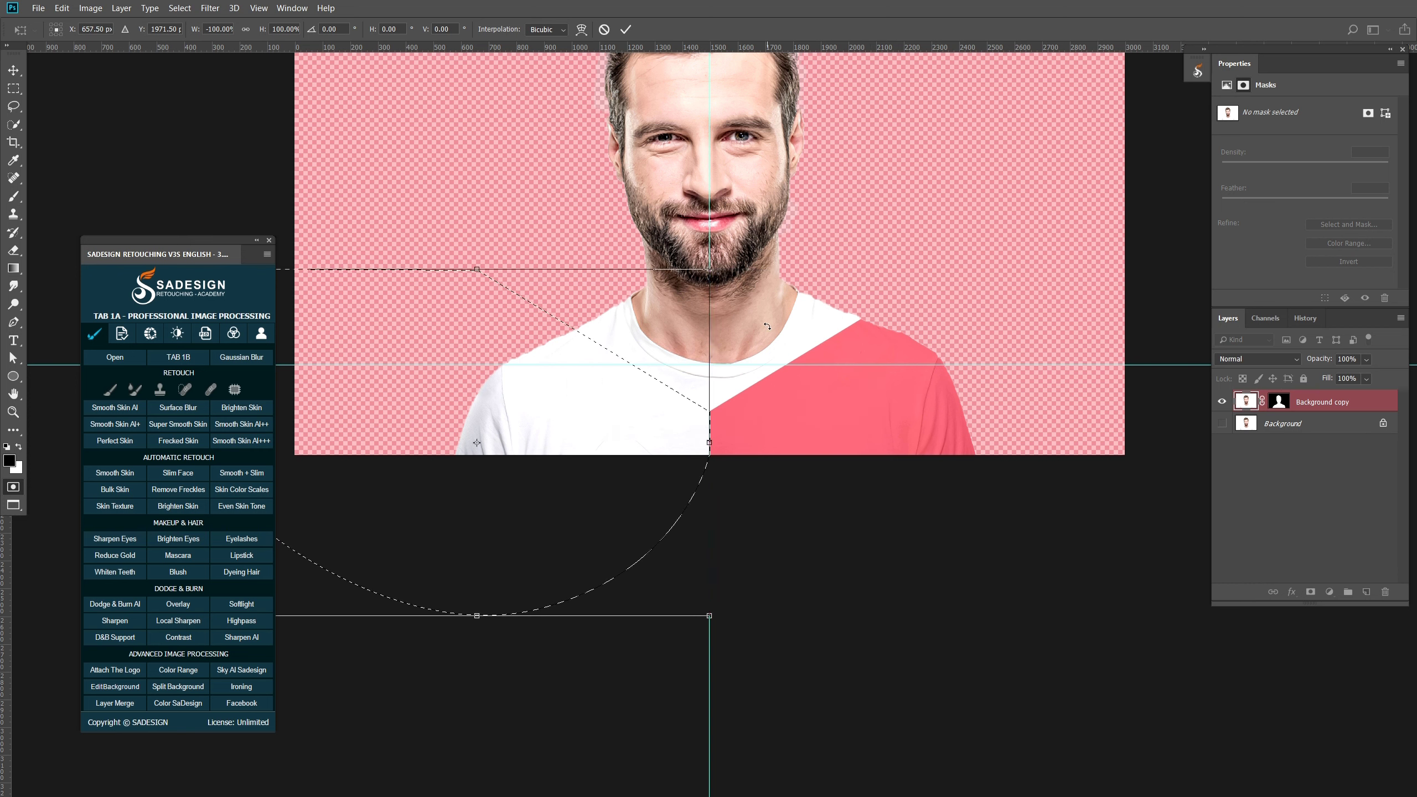
pyautogui.press('Return')
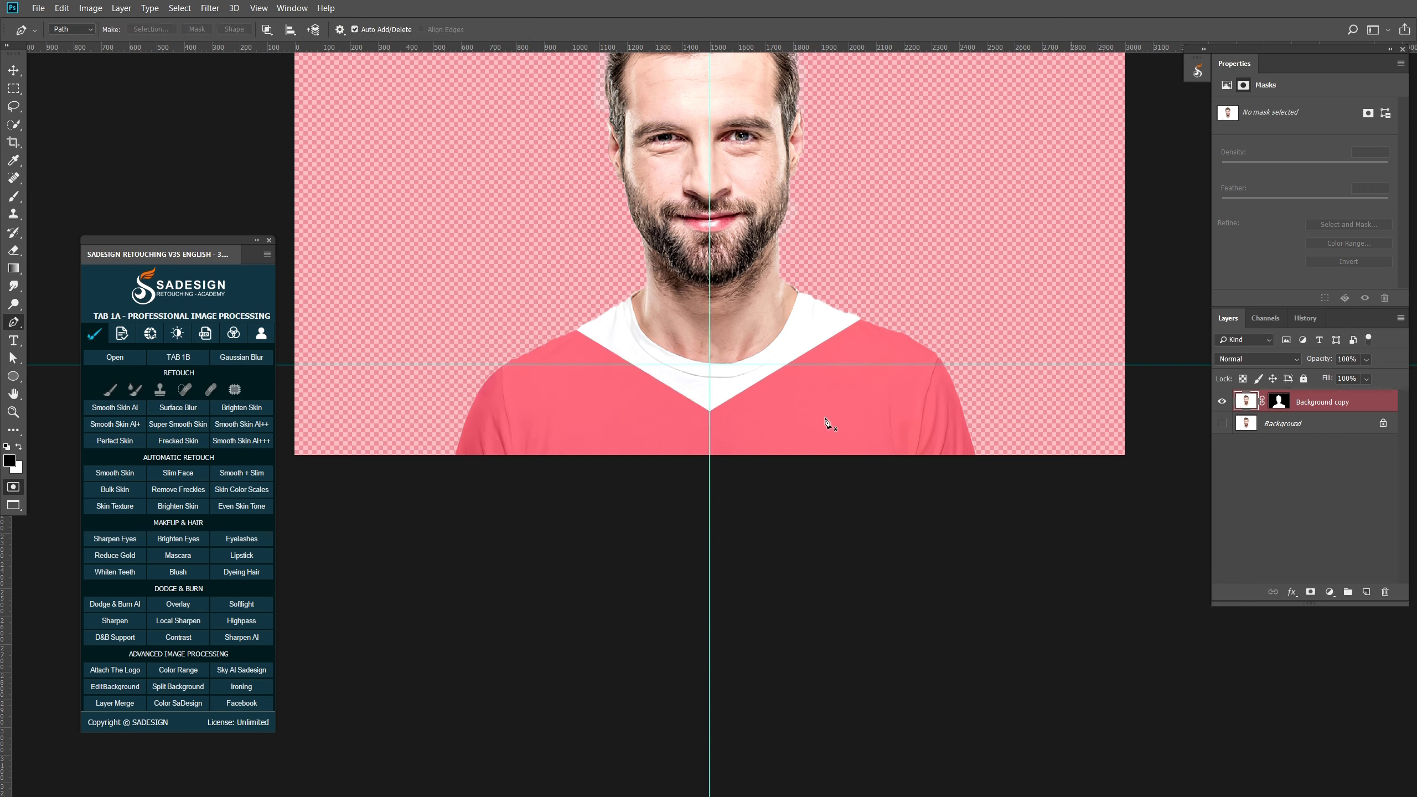
# Step: Exit Quick Mask, fill the layer mask to hide the shirt outside the V-neck, and deselect
pyautogui.click(13, 487)
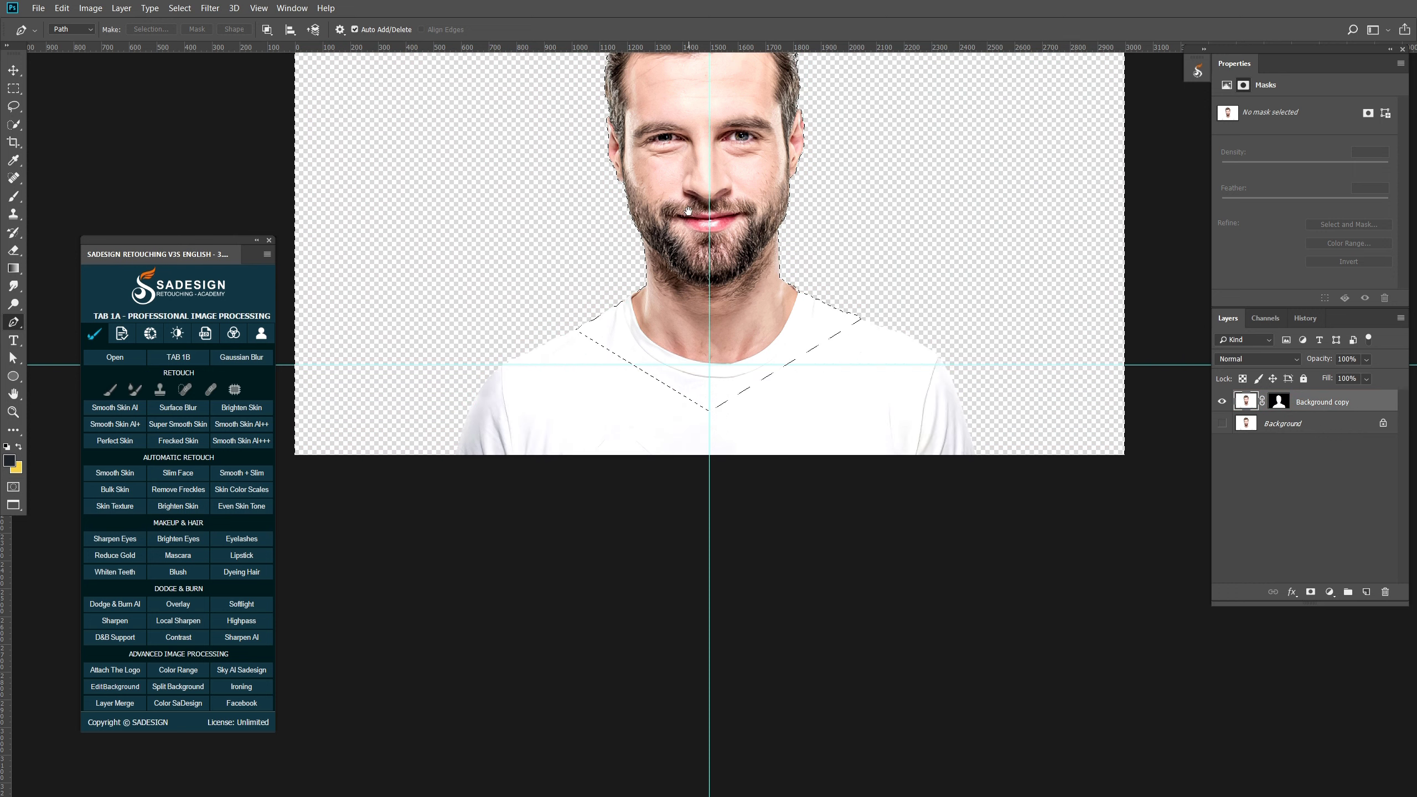
pyautogui.scroll(3, 753, 347)
pyautogui.scroll(-1, 753, 347)
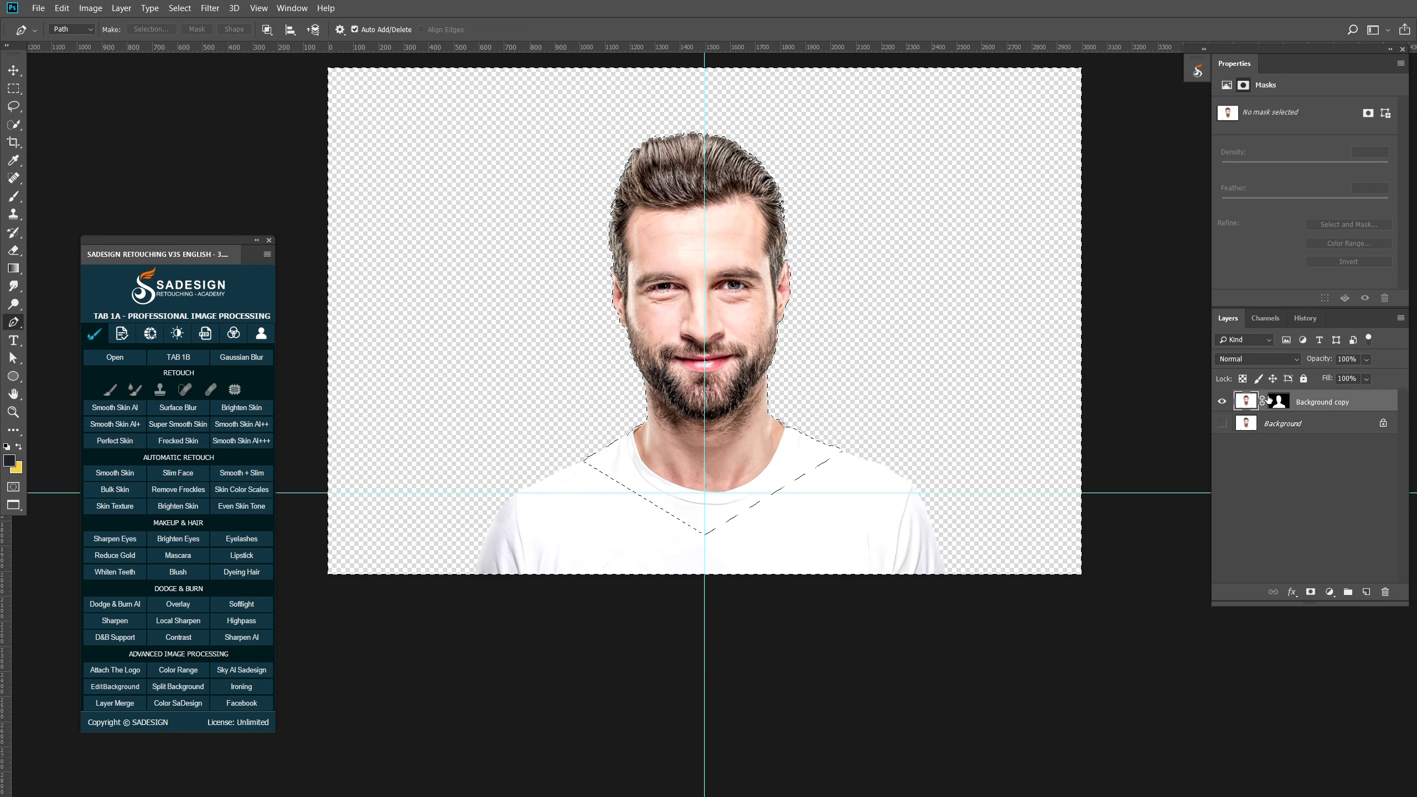
pyautogui.click(1272, 400)
pyautogui.hotkey('alt', 'Delete')
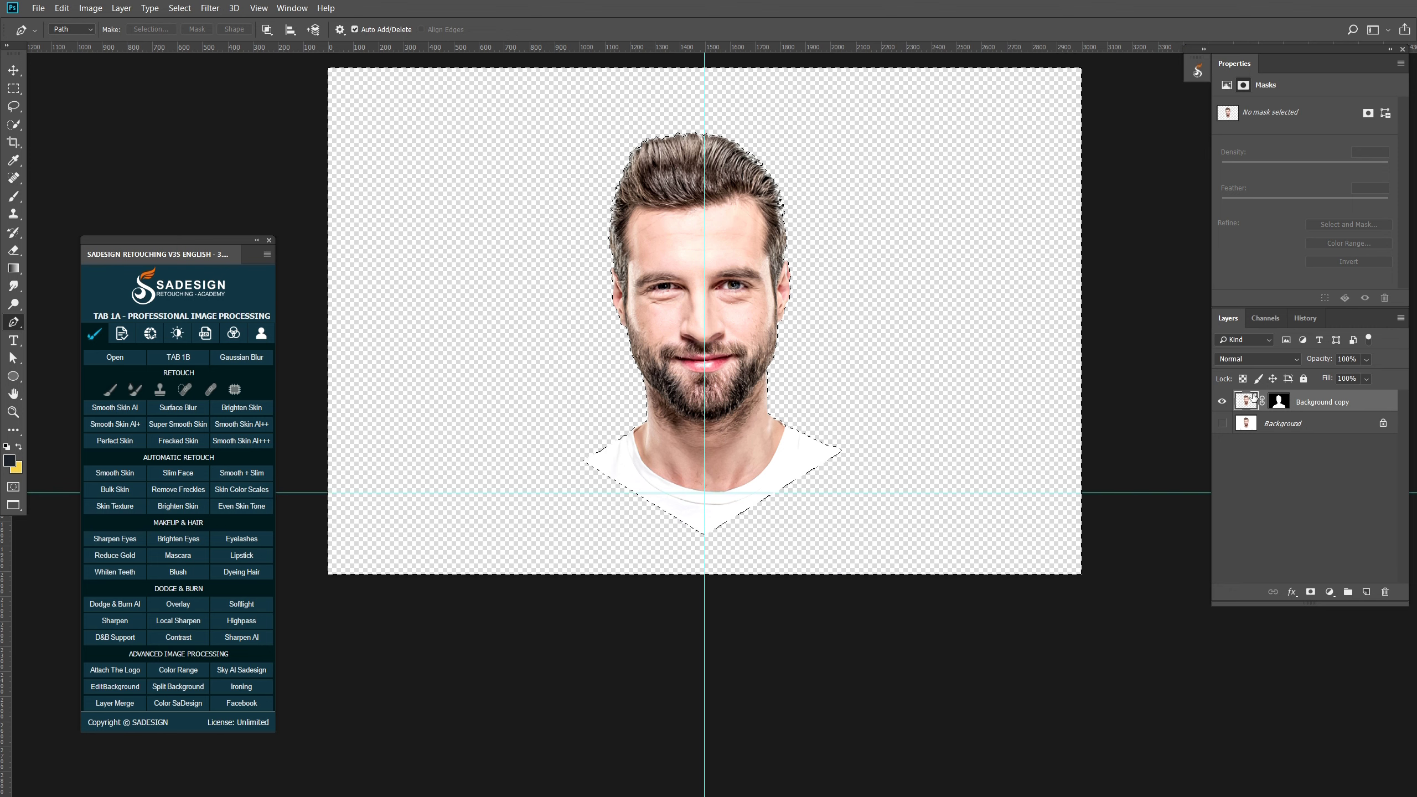
pyautogui.hotkey('ctrl', 'd')
# Step: Apply the layer mask permanently and convert the portrait layer to a smart object
pyautogui.rightClick(1281, 406)
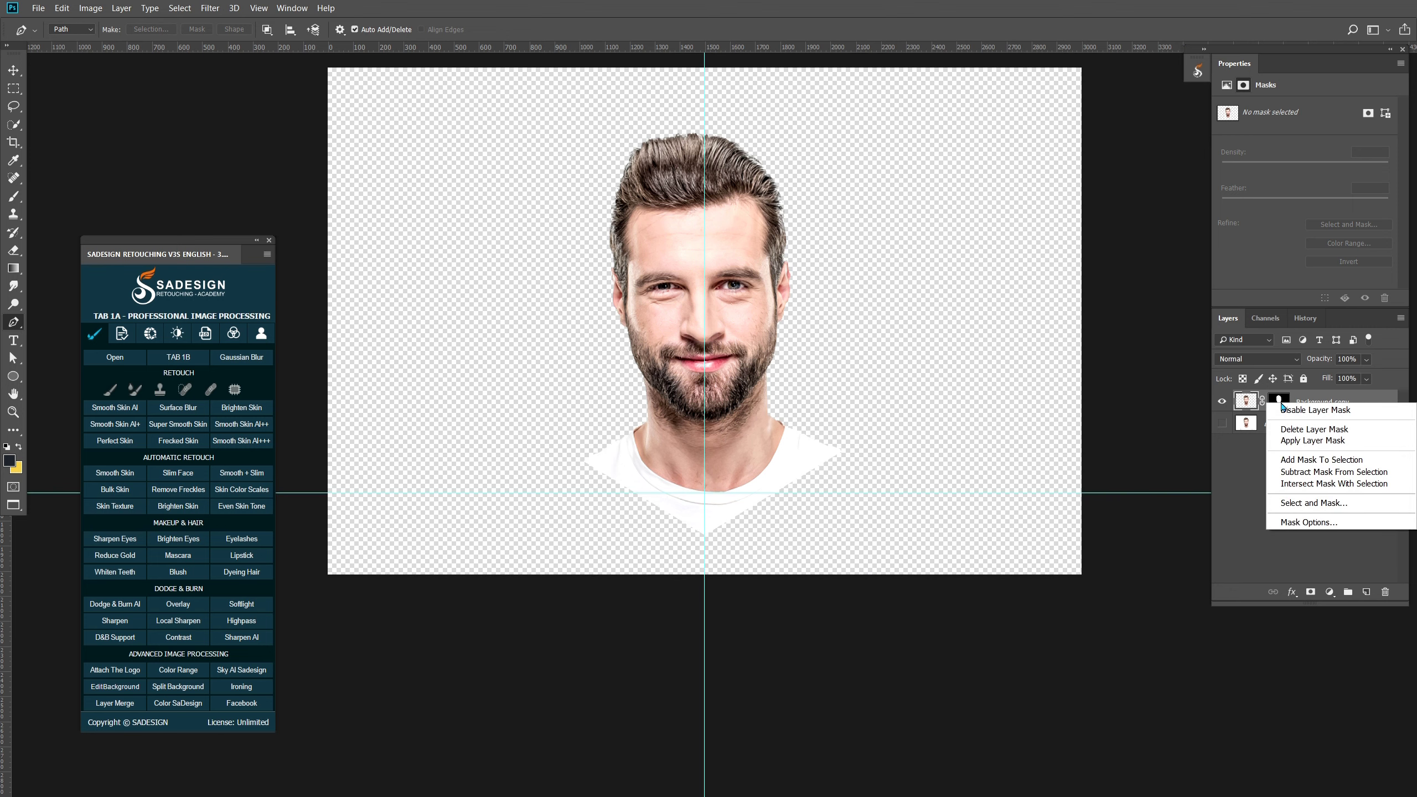
pyautogui.click(1316, 442)
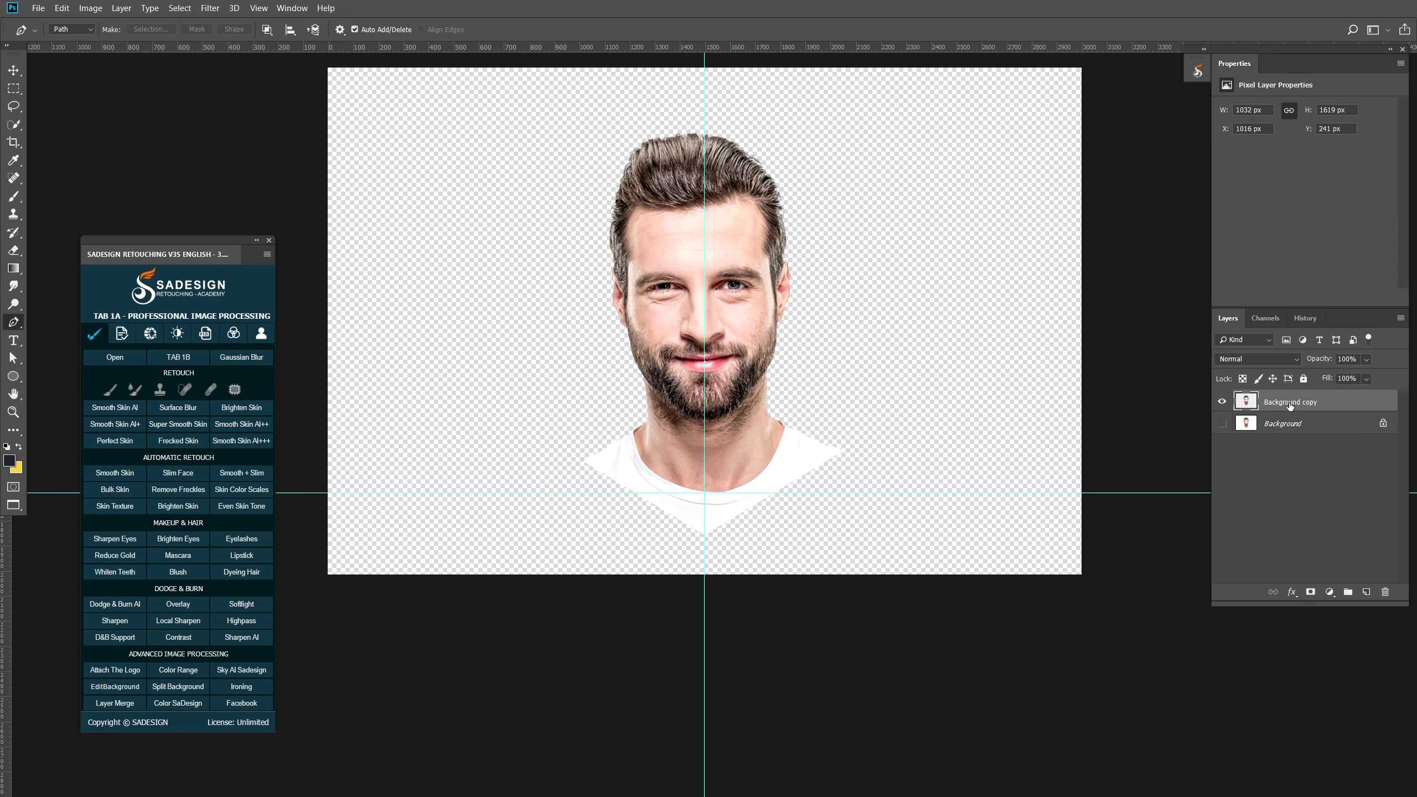
pyautogui.rightClick(1290, 404)
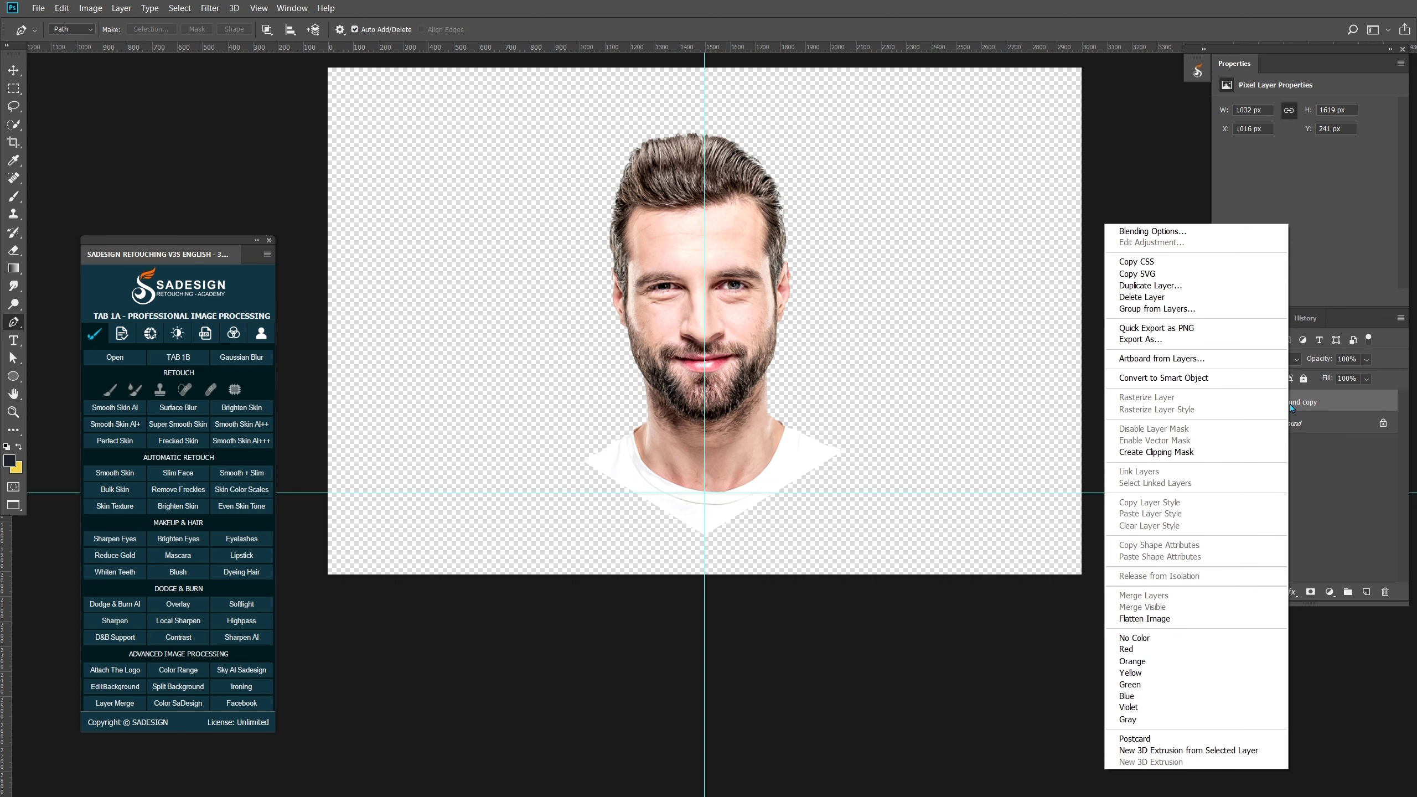
pyautogui.click(1250, 381)
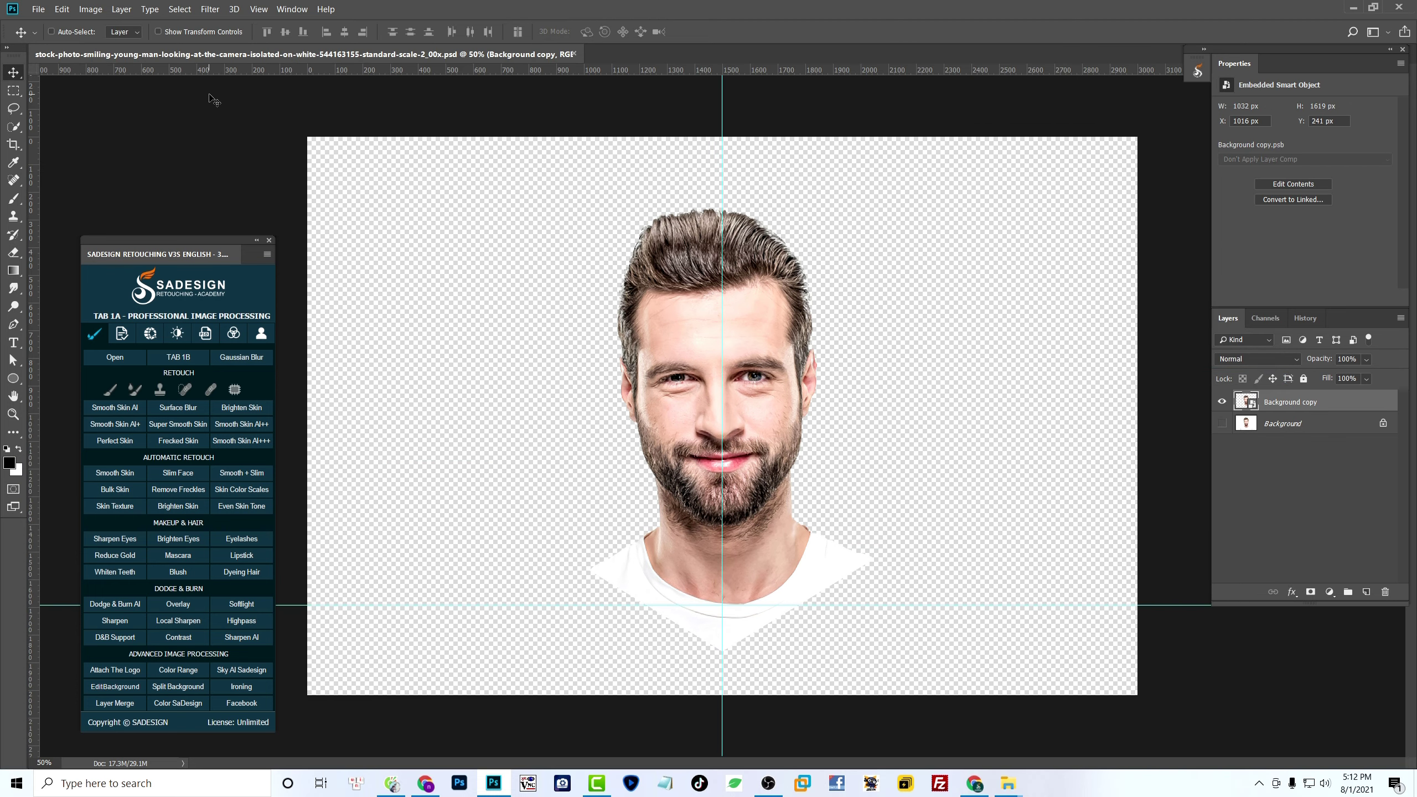
# Step: Create a new 14 × 15 in, 300 ppi document with White background contents
pyautogui.click(39, 9)
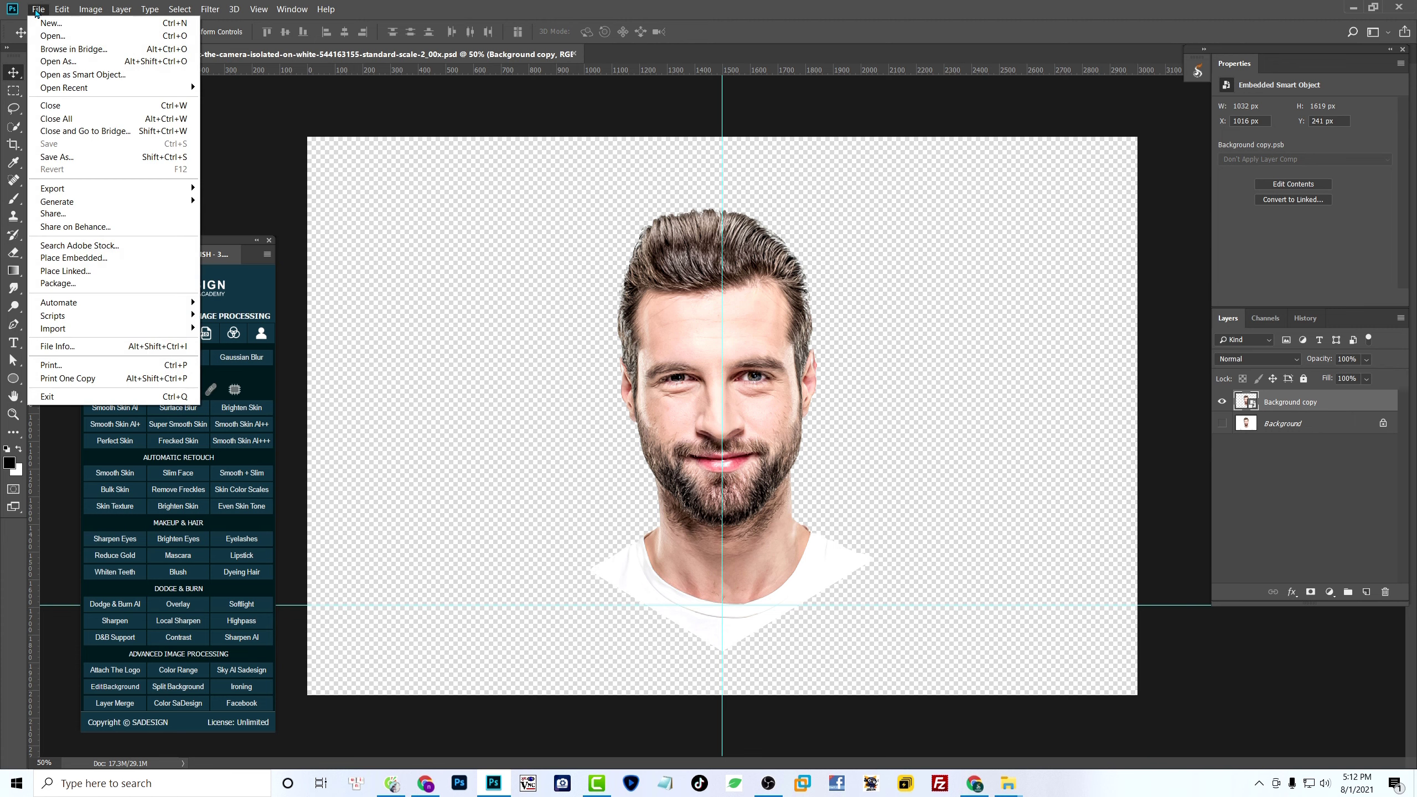
pyautogui.click(108, 26)
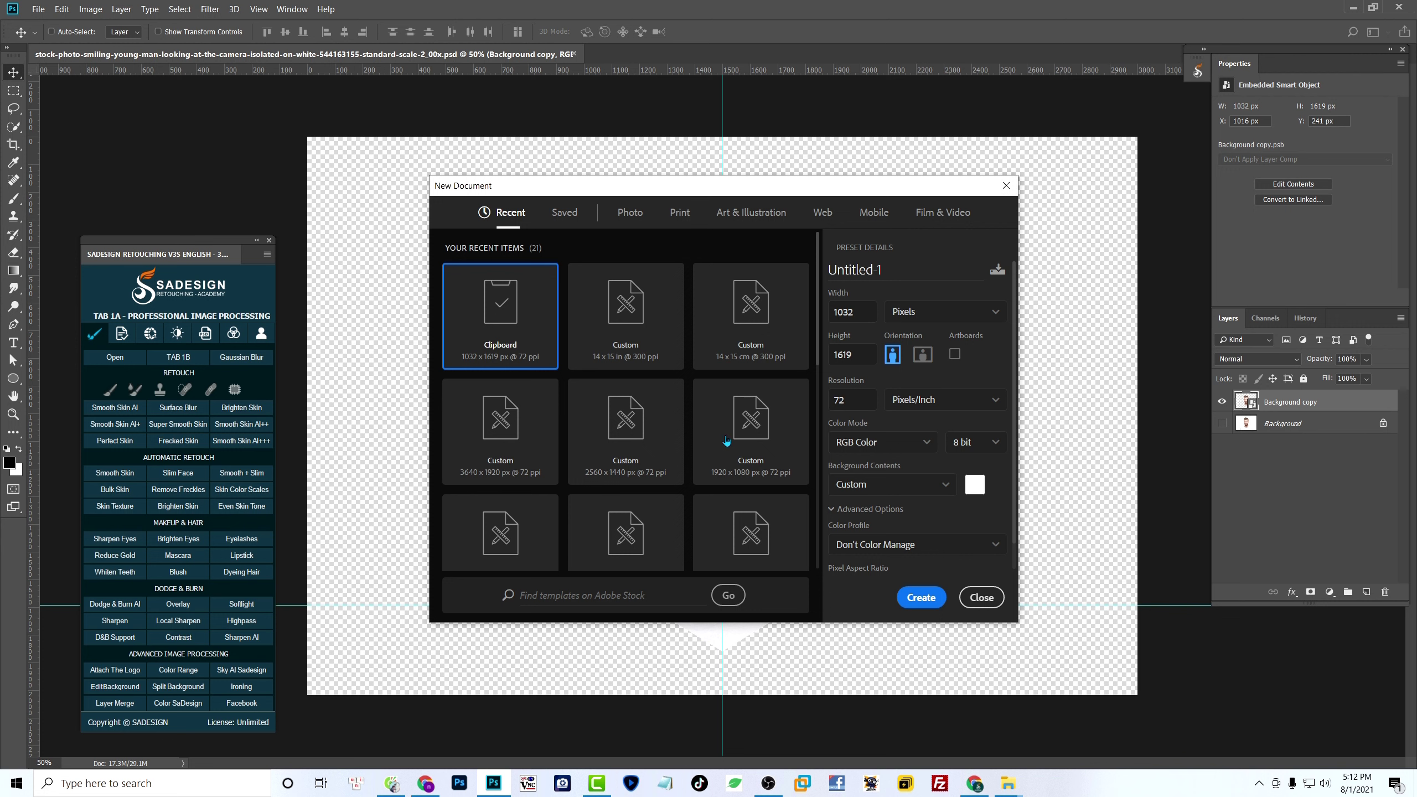
pyautogui.click(638, 353)
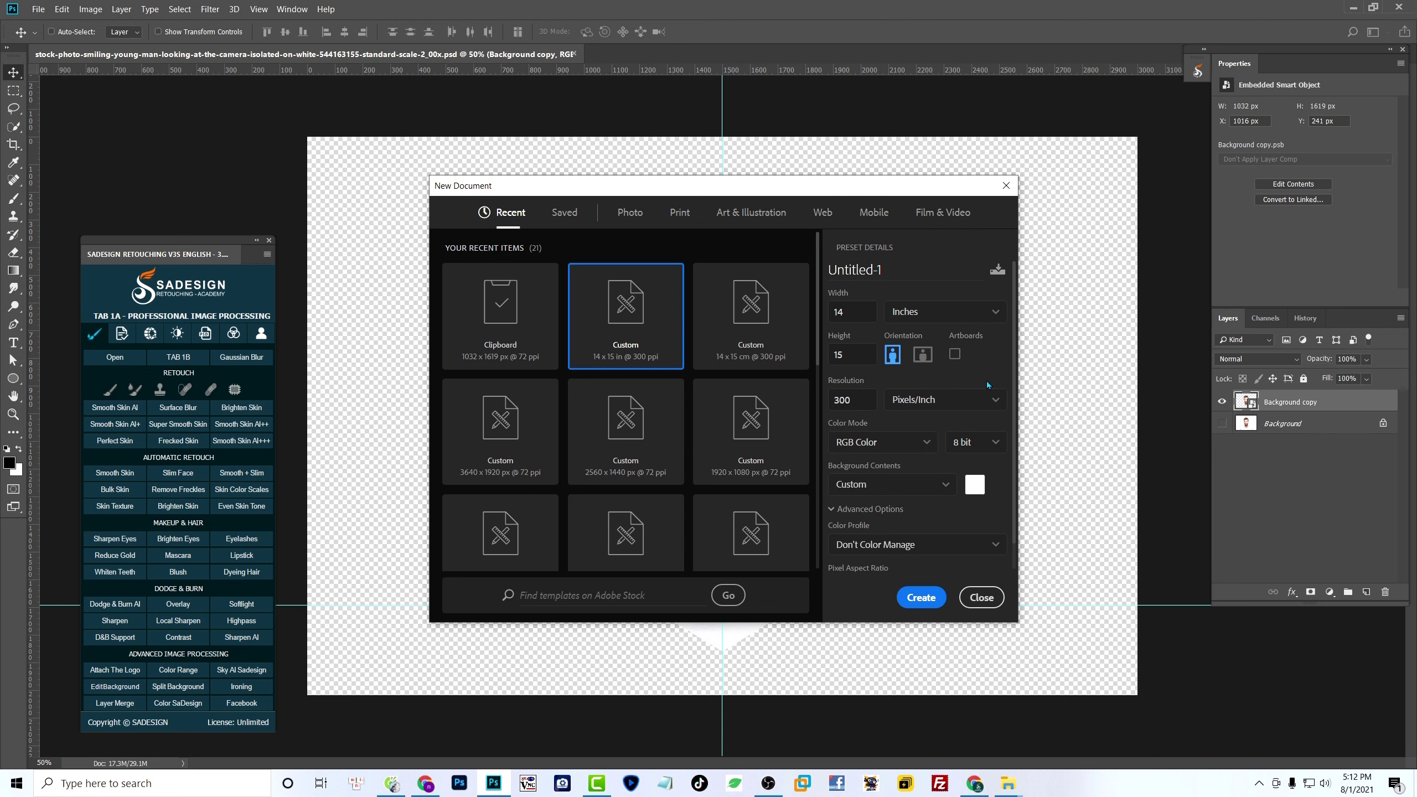
pyautogui.click(923, 489)
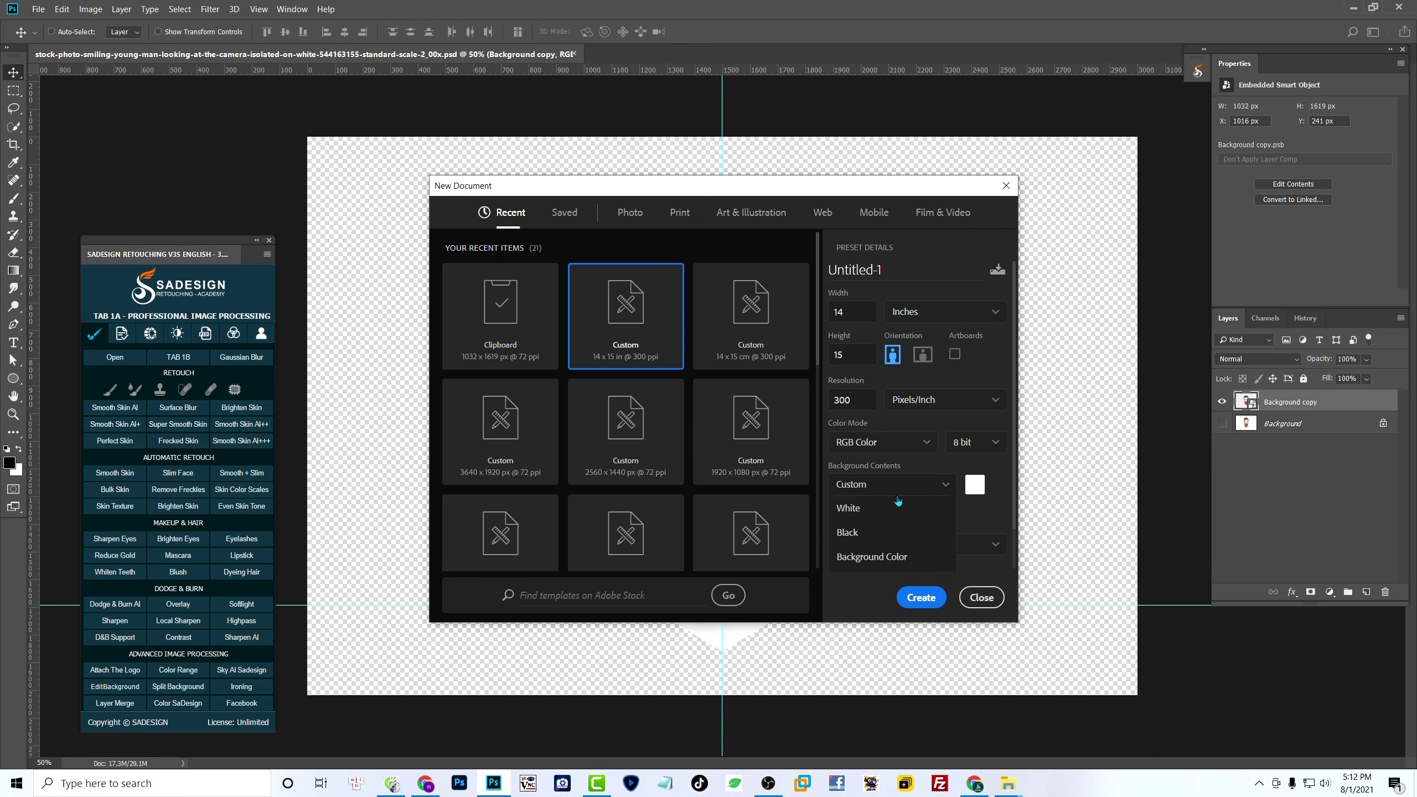
pyautogui.click(854, 534)
pyautogui.click(863, 497)
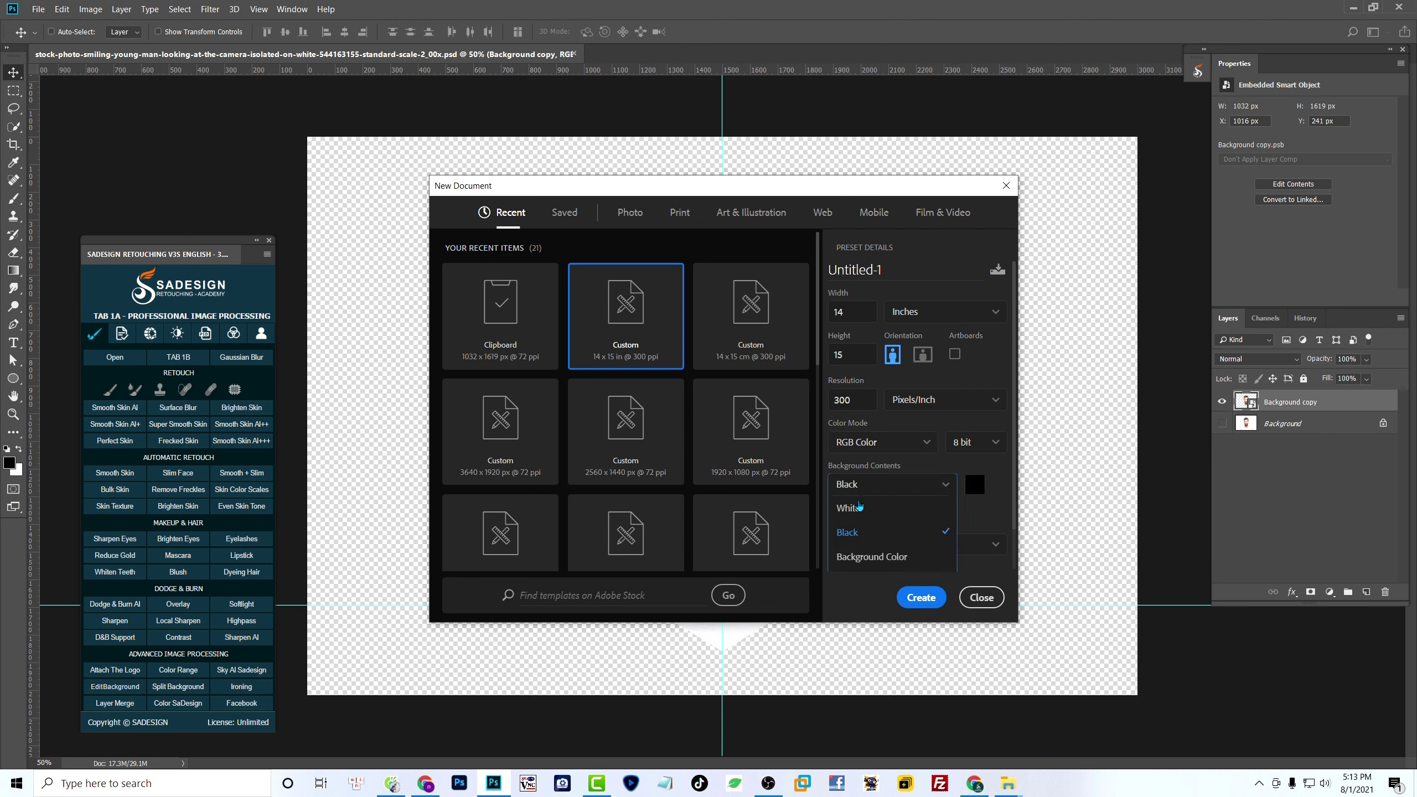
pyautogui.click(860, 508)
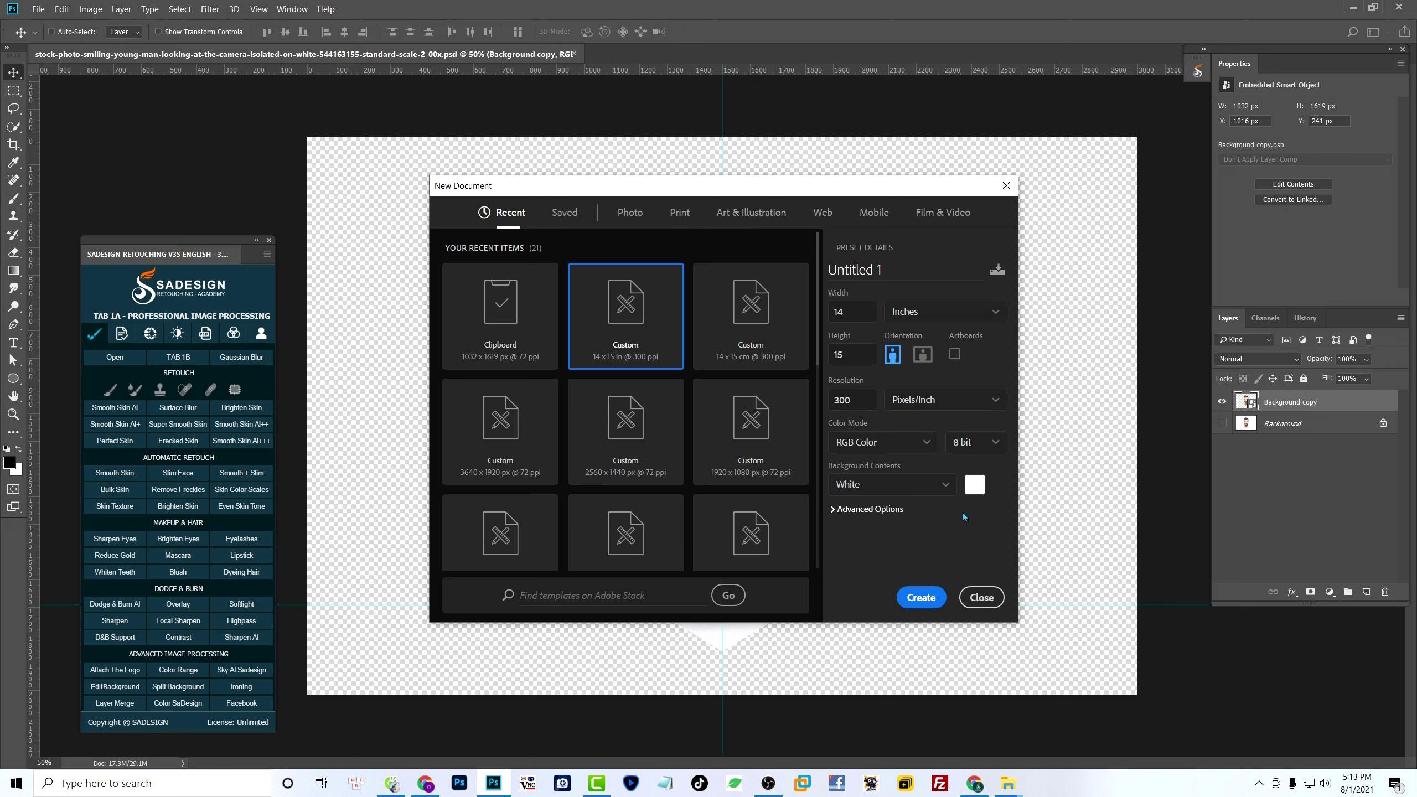
pyautogui.click(921, 597)
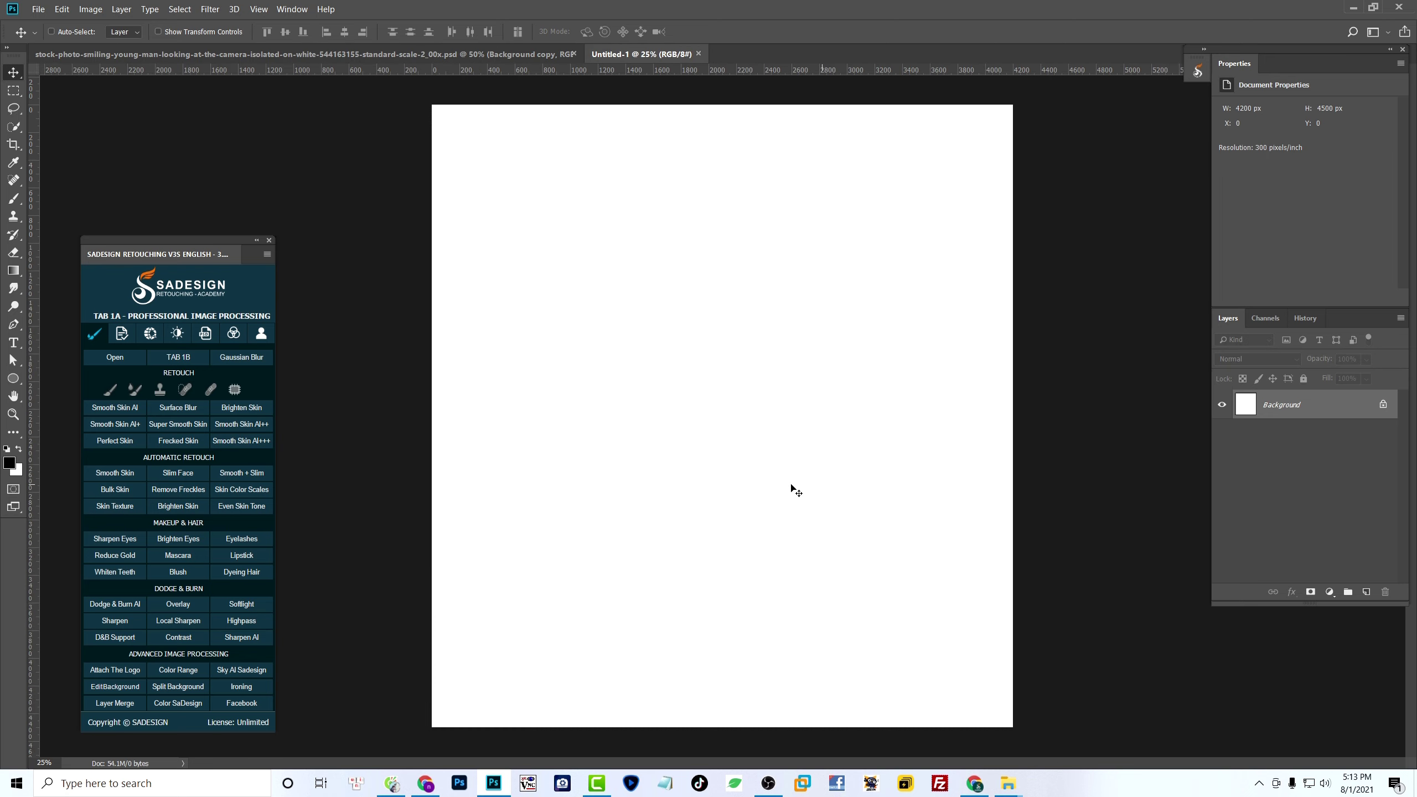
# Step: Set the foreground colour to orange (#e7a128) and fill the new canvas with it
pyautogui.click(10, 463)
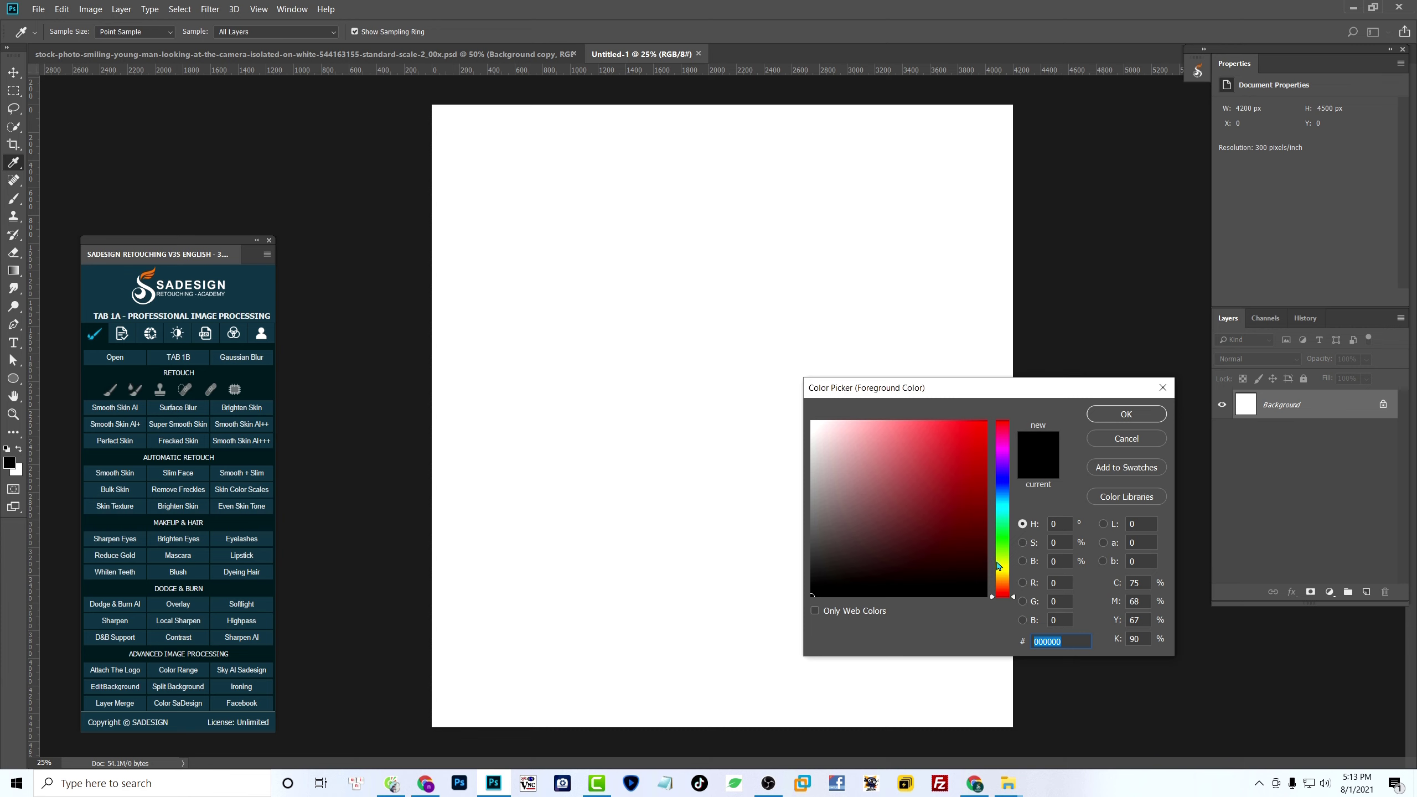
pyautogui.moveTo(998, 565); pyautogui.dragTo(1002, 580)
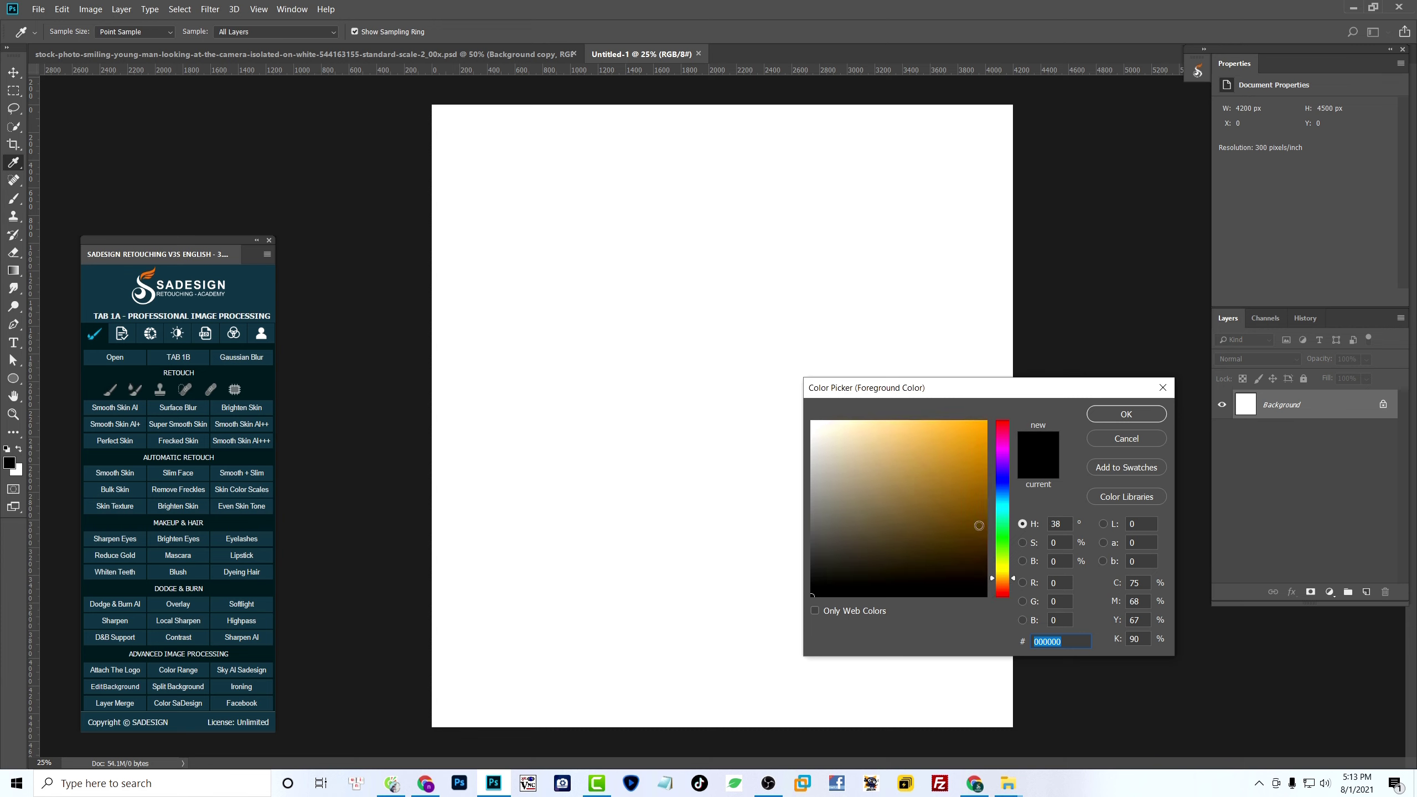
pyautogui.moveTo(943, 440); pyautogui.dragTo(958, 441)
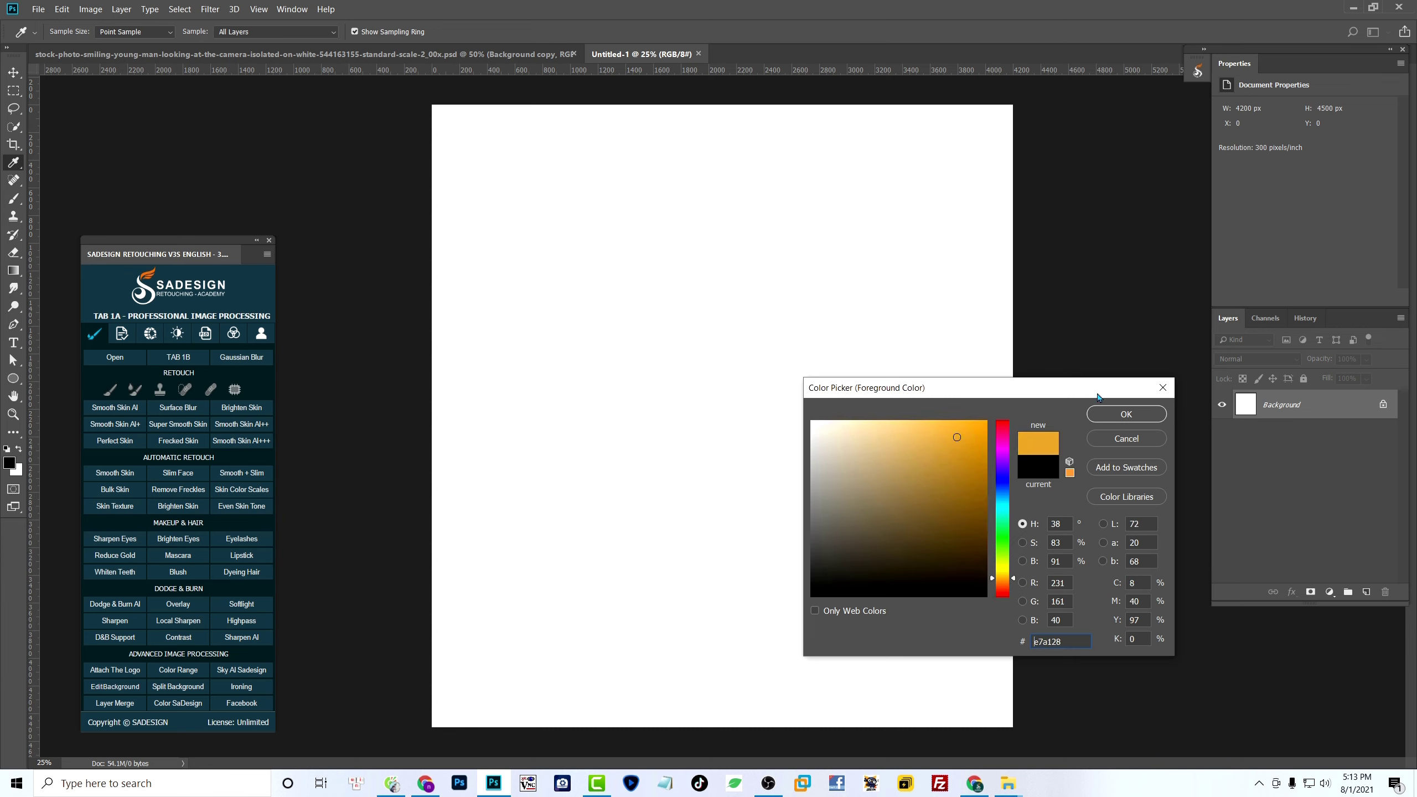
pyautogui.click(1113, 416)
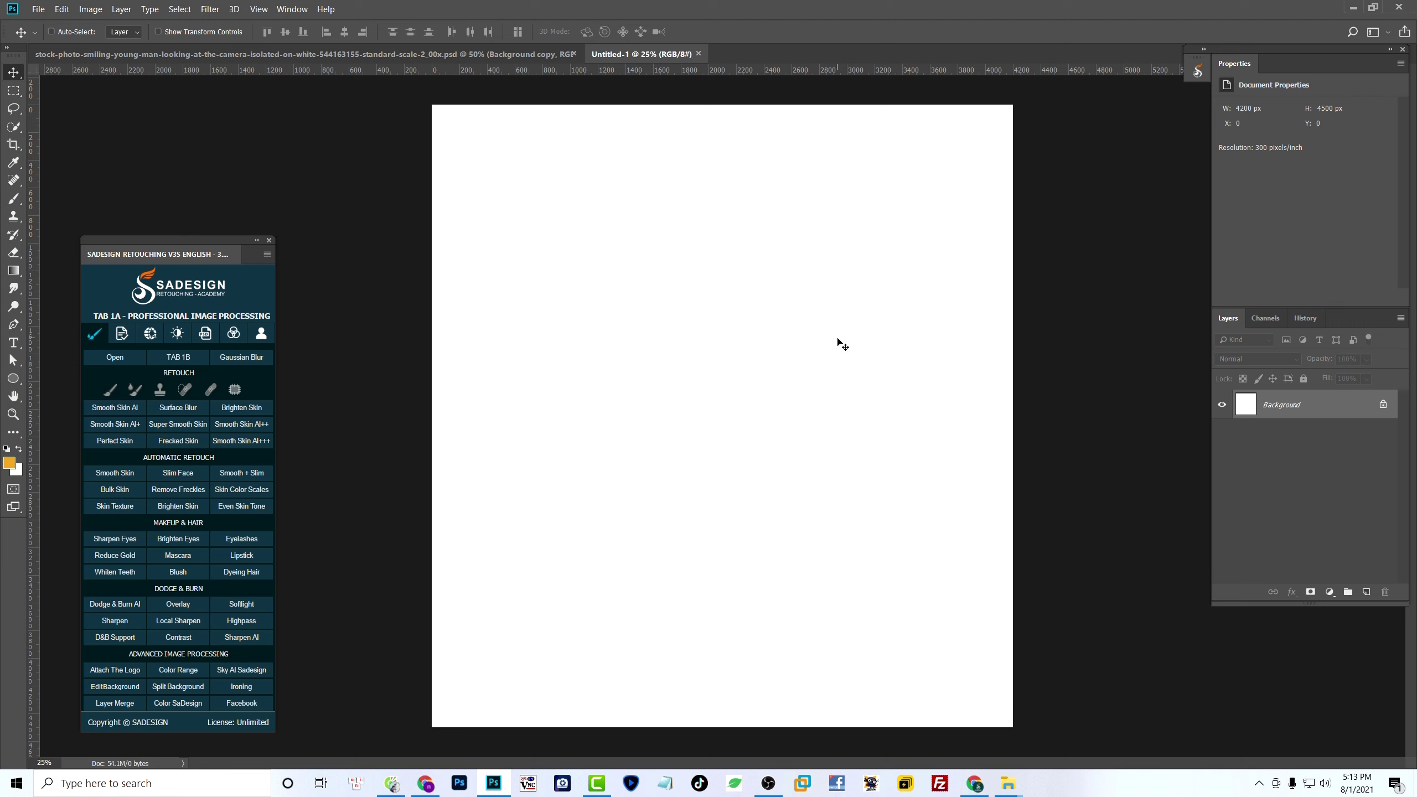
pyautogui.hotkey('alt', 'BackSpace')
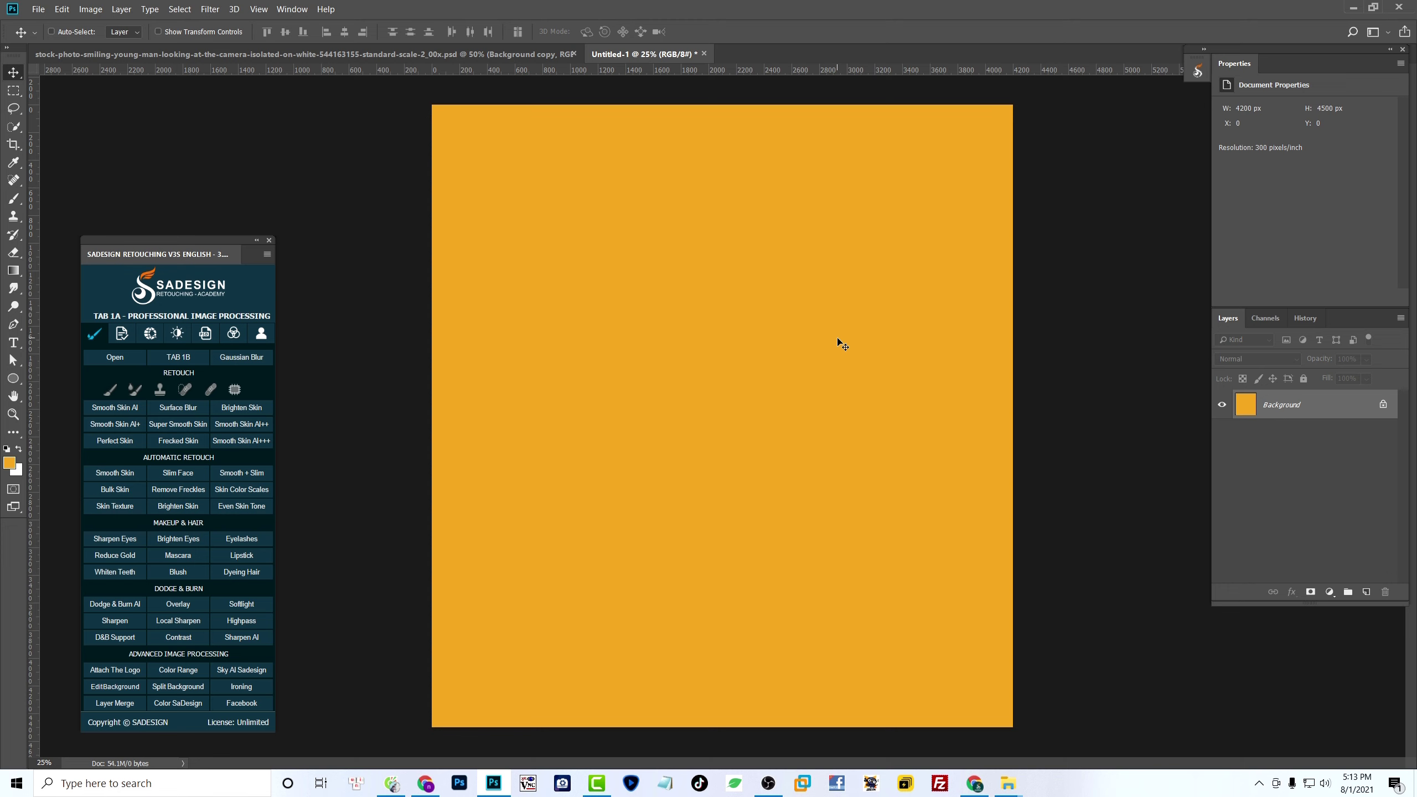
# Step: Unlock the orange background layer and add a Screen, Radial Gradient Overlay at 150% scale
pyautogui.click(1383, 406)
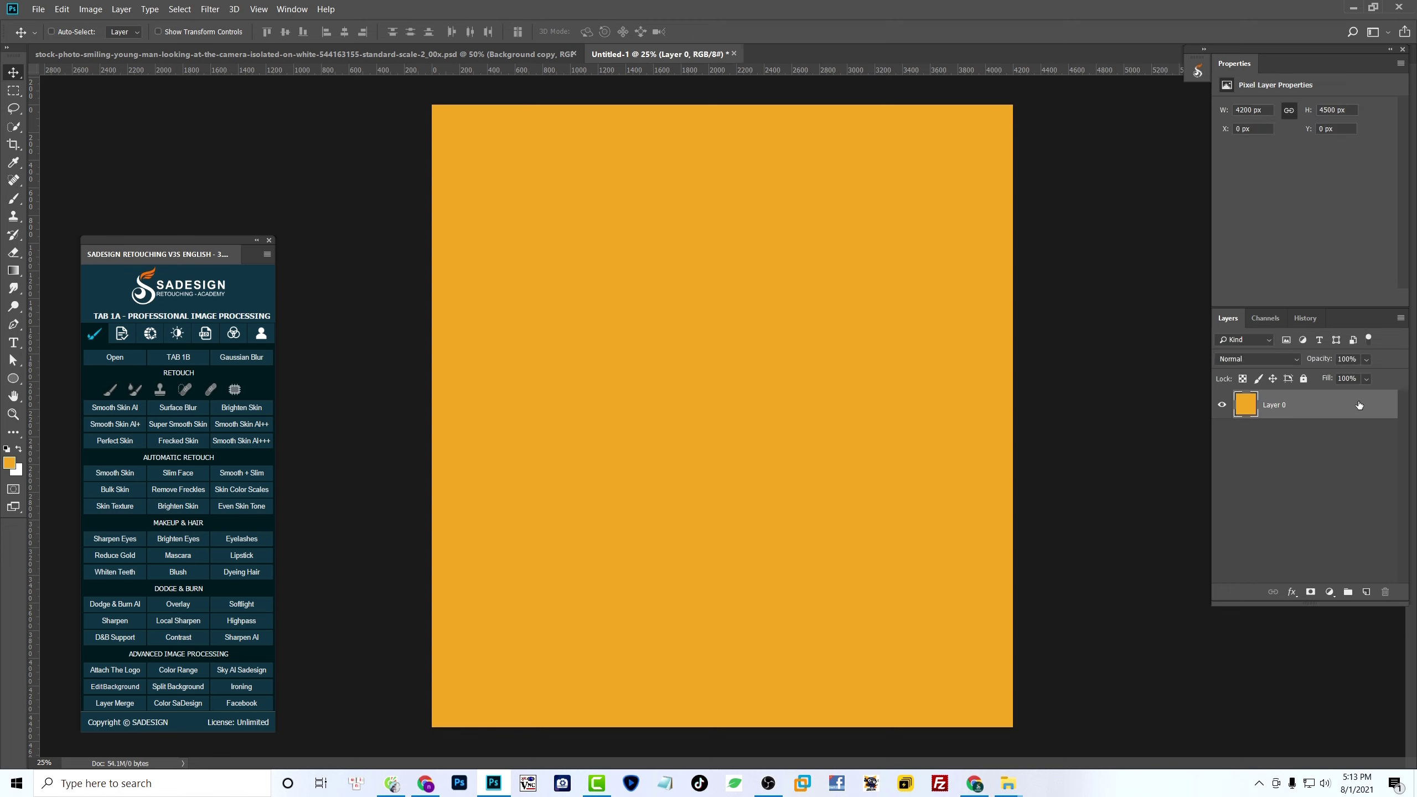
pyautogui.click(1290, 595)
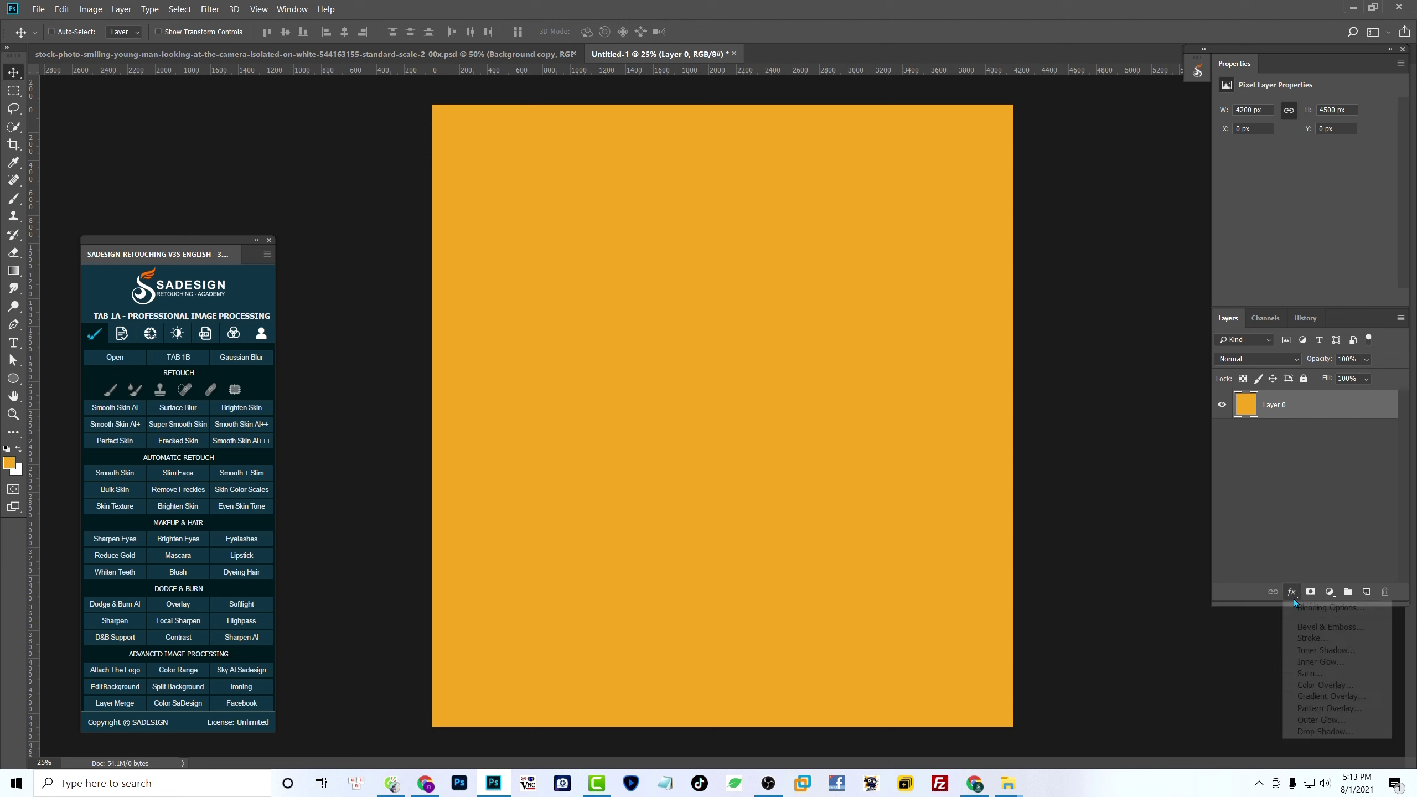
pyautogui.click(1326, 609)
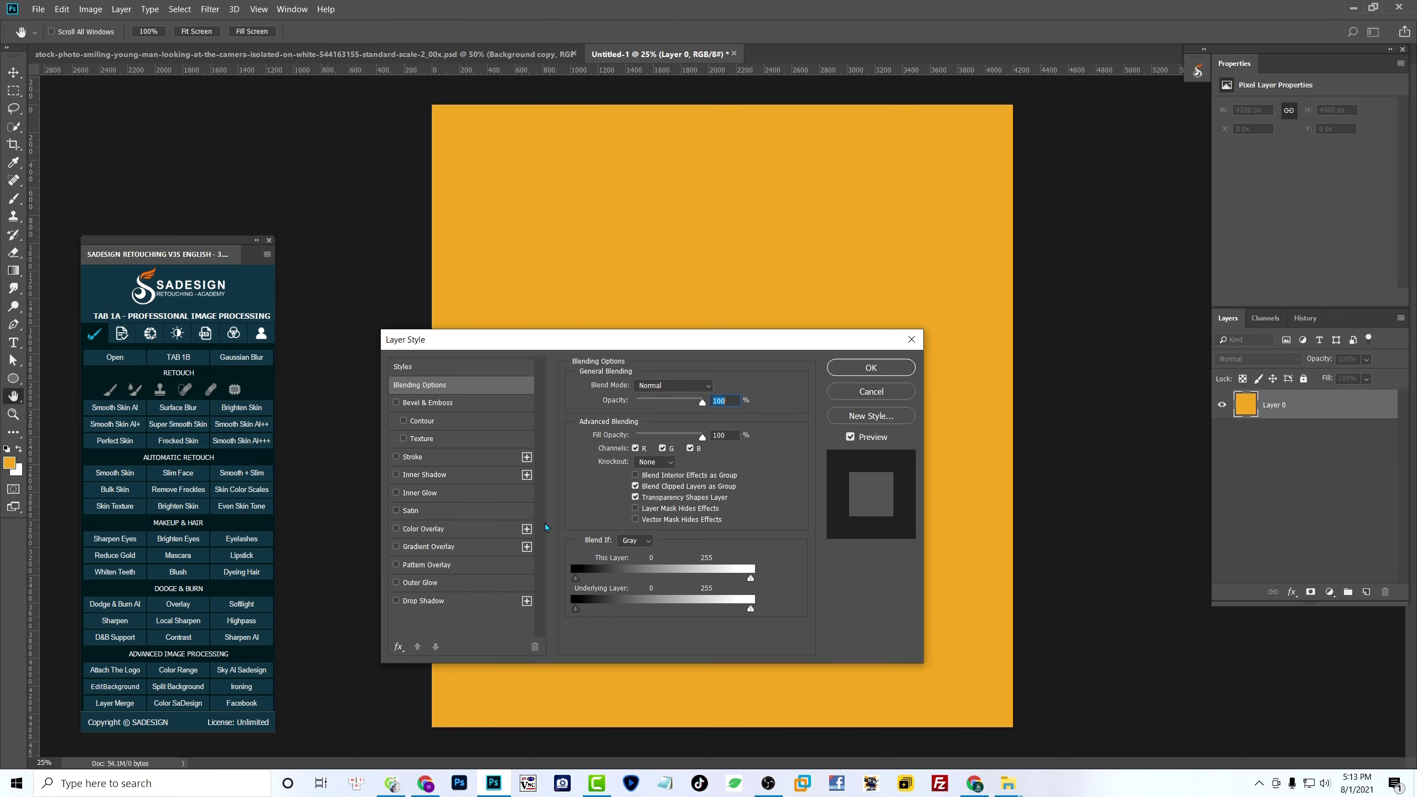
pyautogui.click(441, 551)
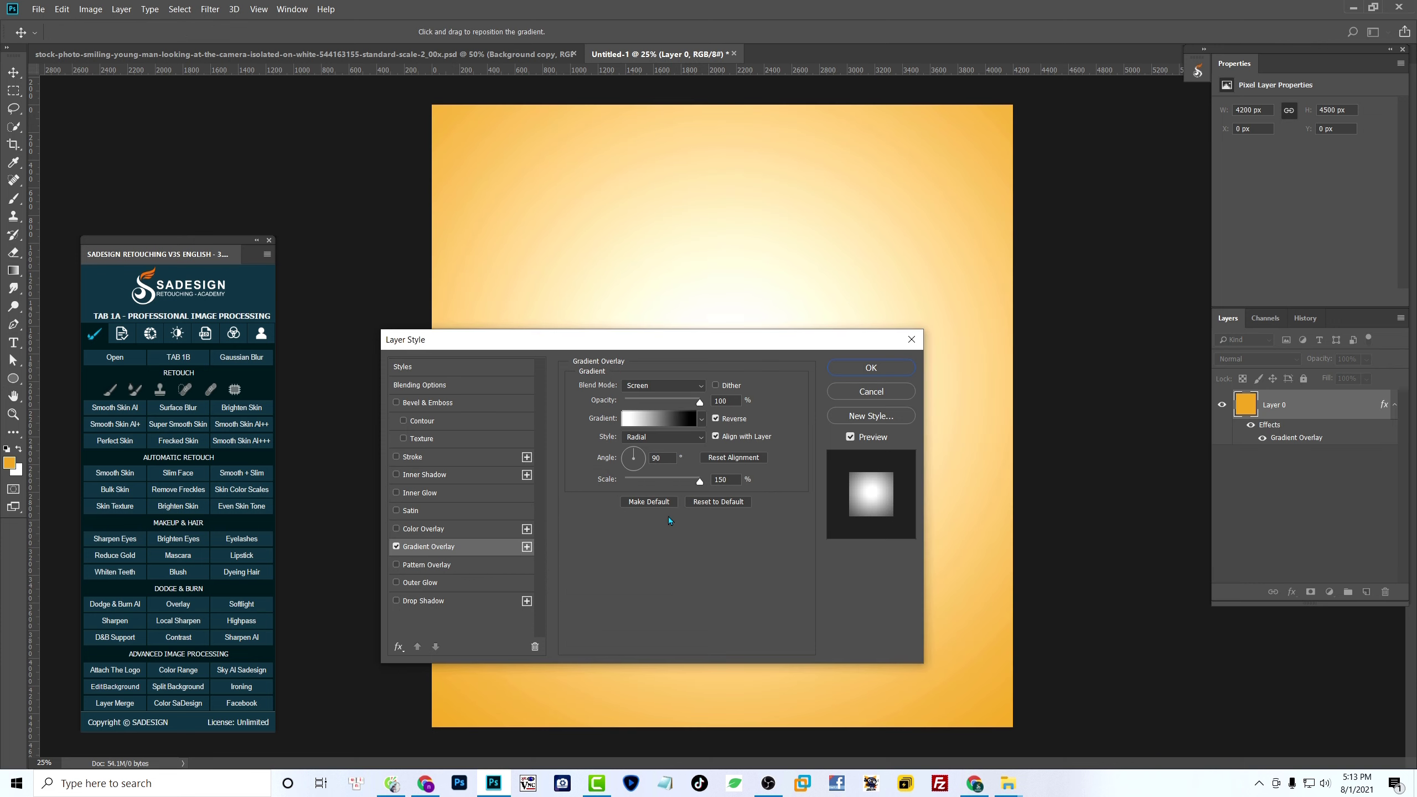
pyautogui.click(645, 421)
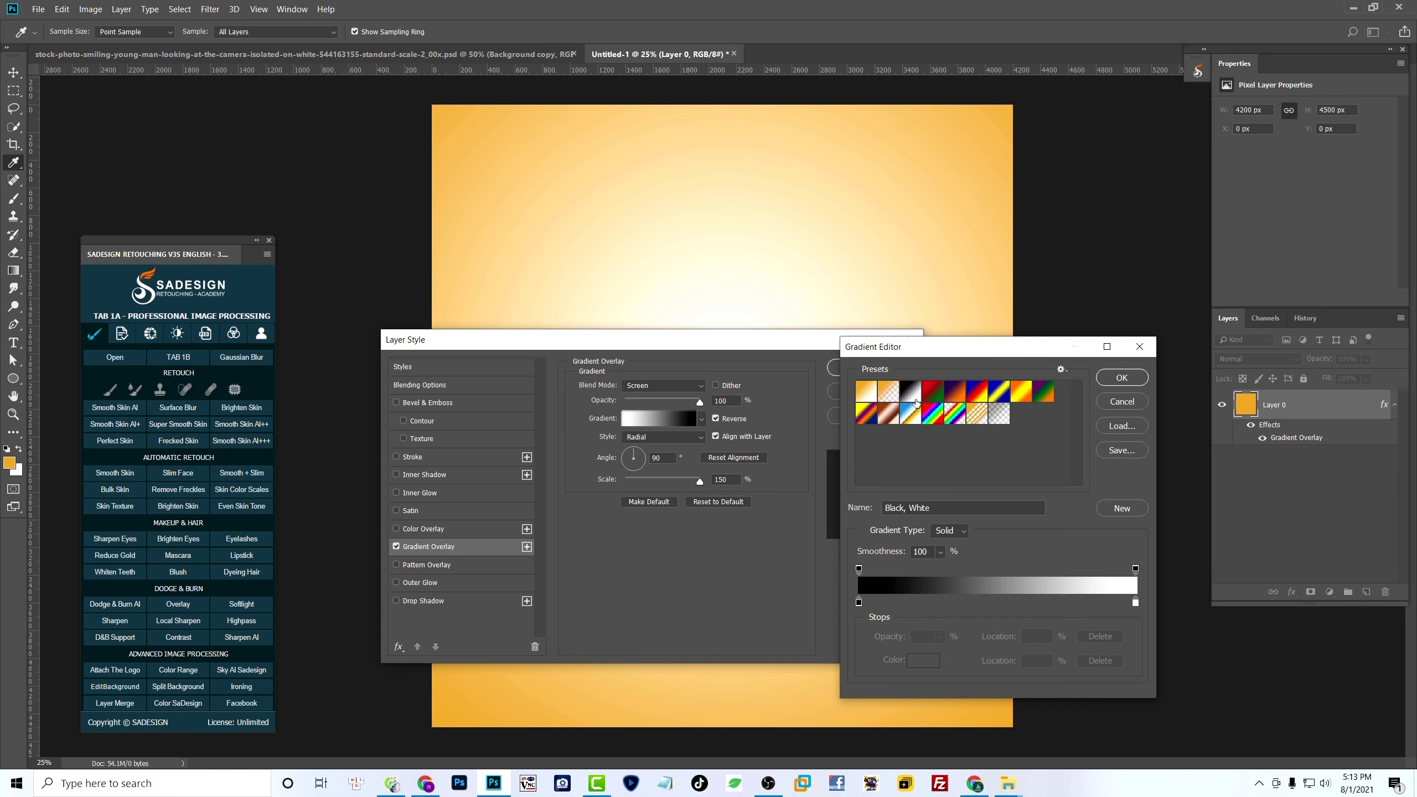
pyautogui.click(1127, 379)
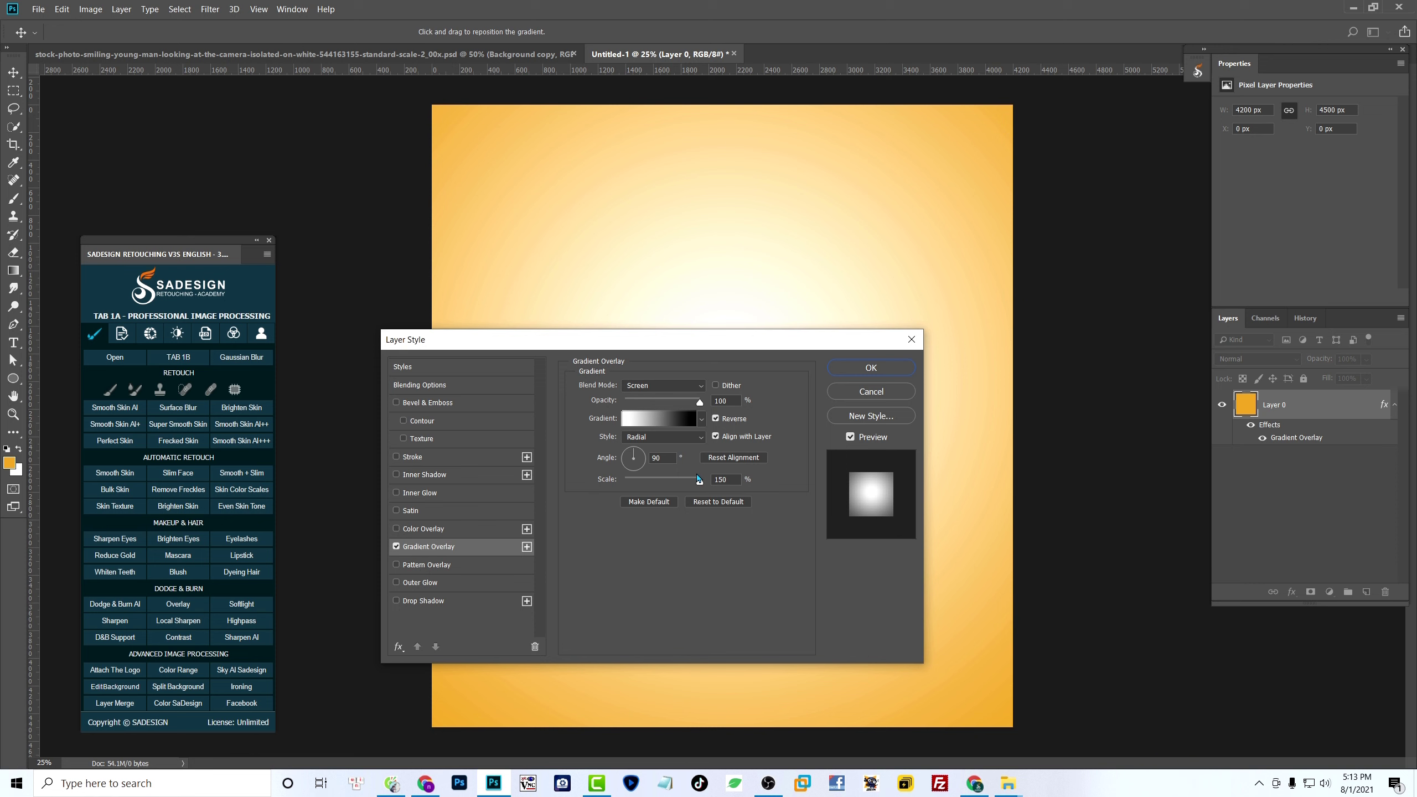
# Step: Add a white 213 px Inner Glow and a dark 100 px inside Stroke, then apply
pyautogui.click(434, 493)
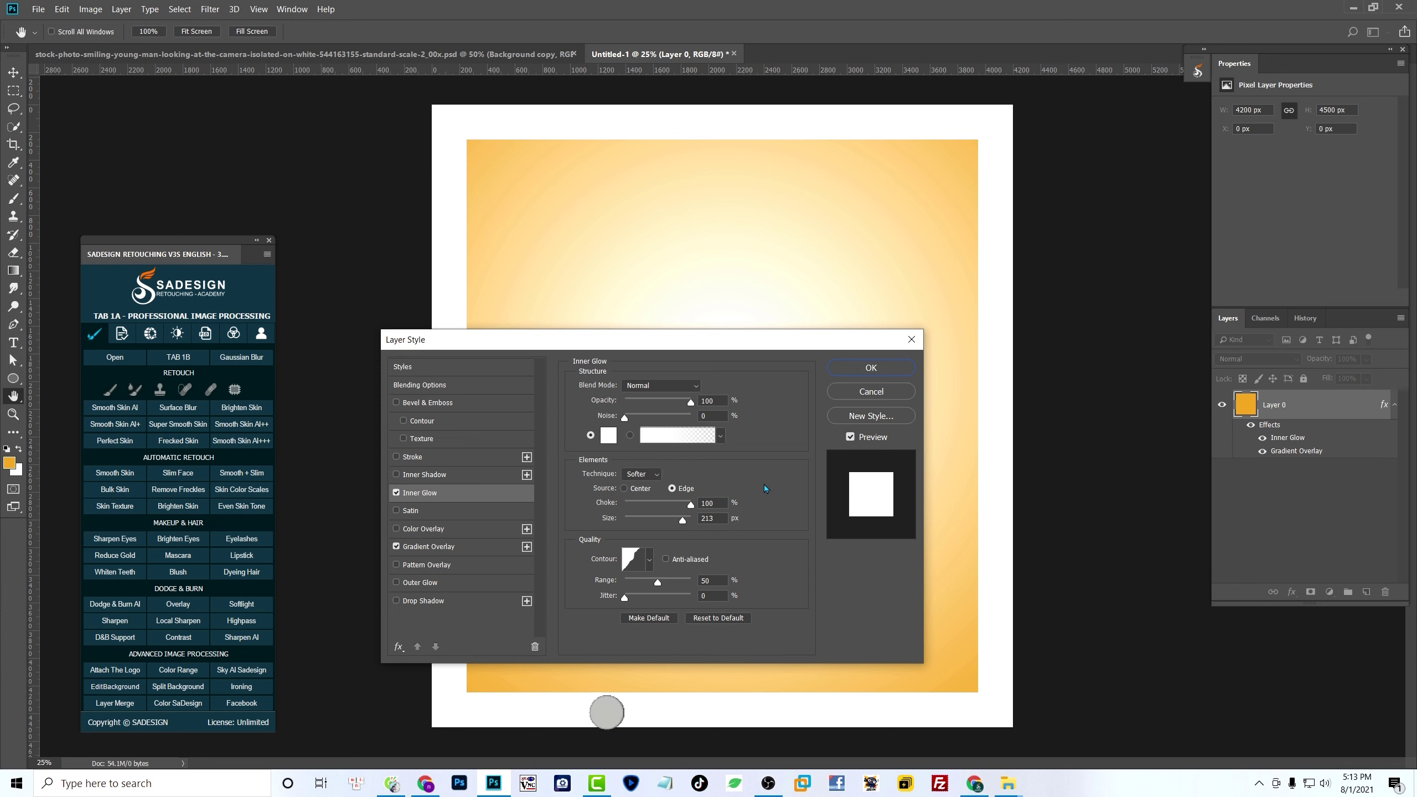
pyautogui.click(415, 457)
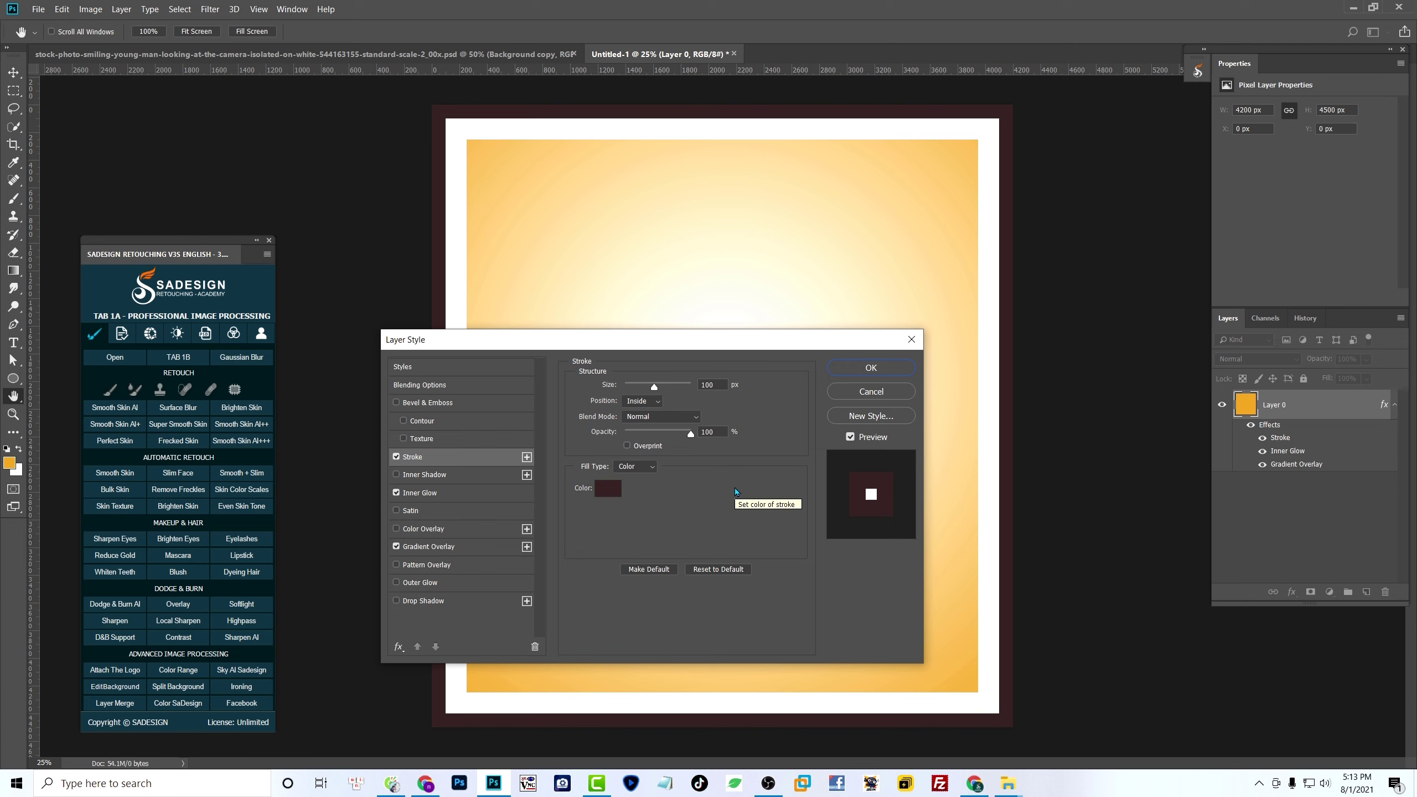
pyautogui.click(877, 371)
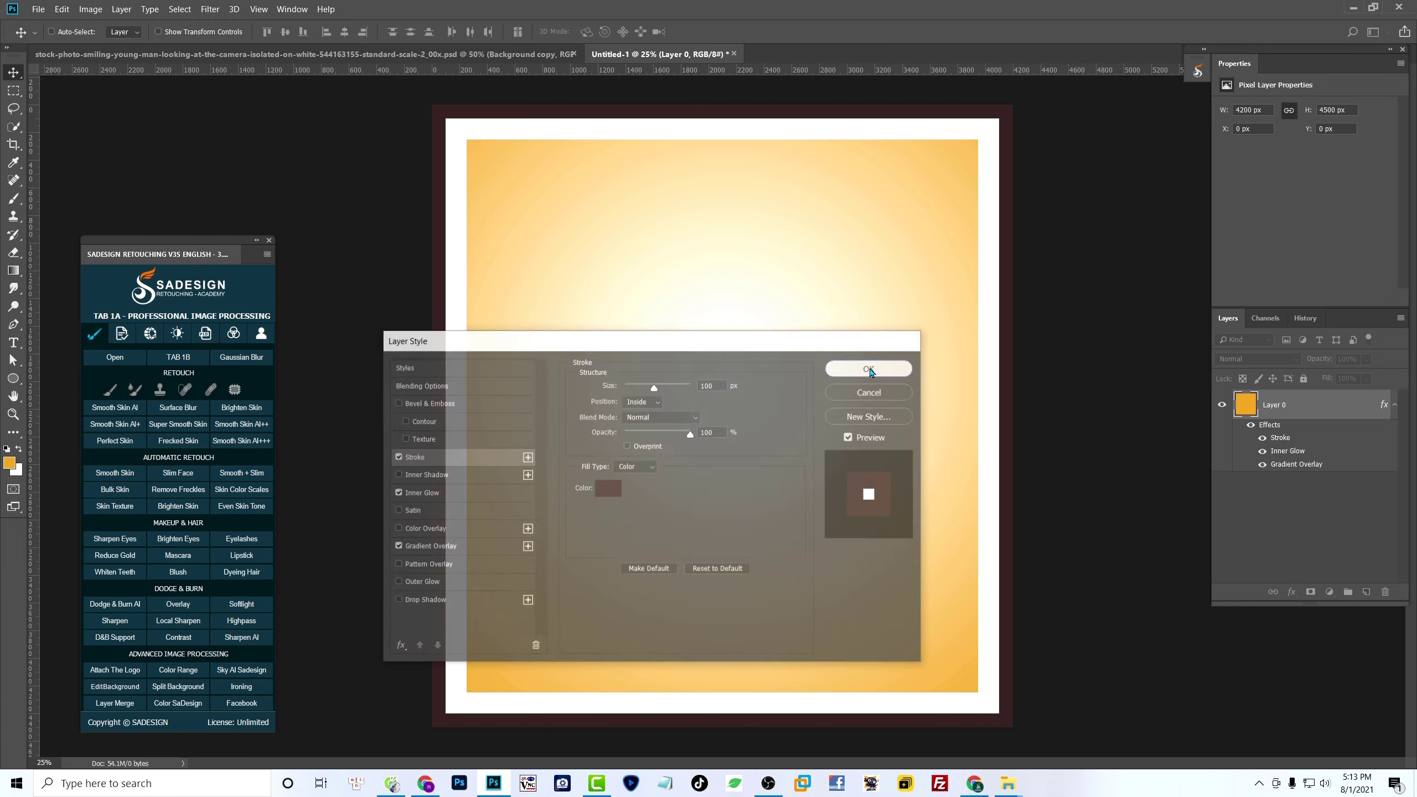
# Step: Drag the portrait from the stock-photo tab into Untitled-1, scale it up and centre it
pyautogui.click(445, 54)
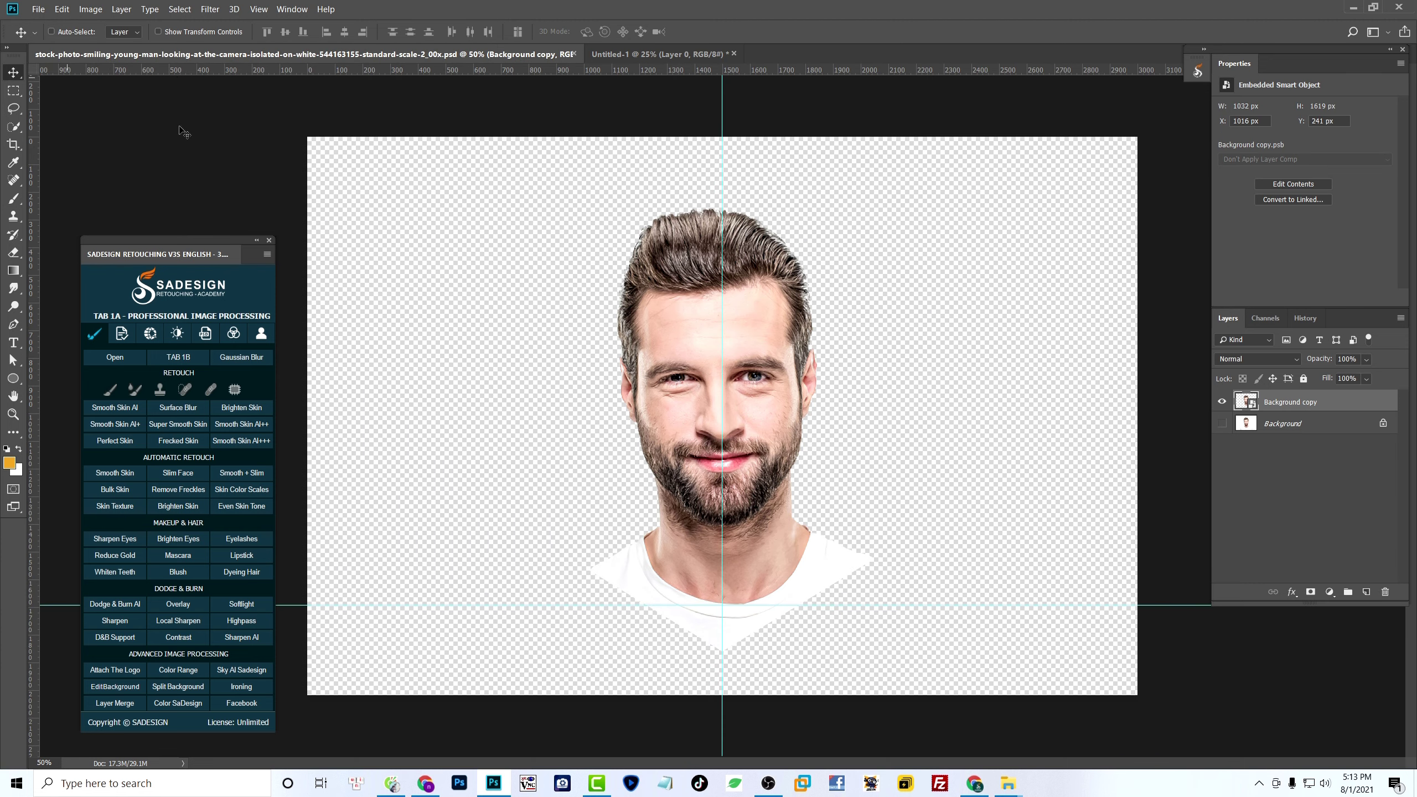
pyautogui.moveTo(693, 368)
pyautogui.mouseDown()
pyautogui.moveTo(646, 130)
pyautogui.moveTo(782, 413)
pyautogui.mouseUp()
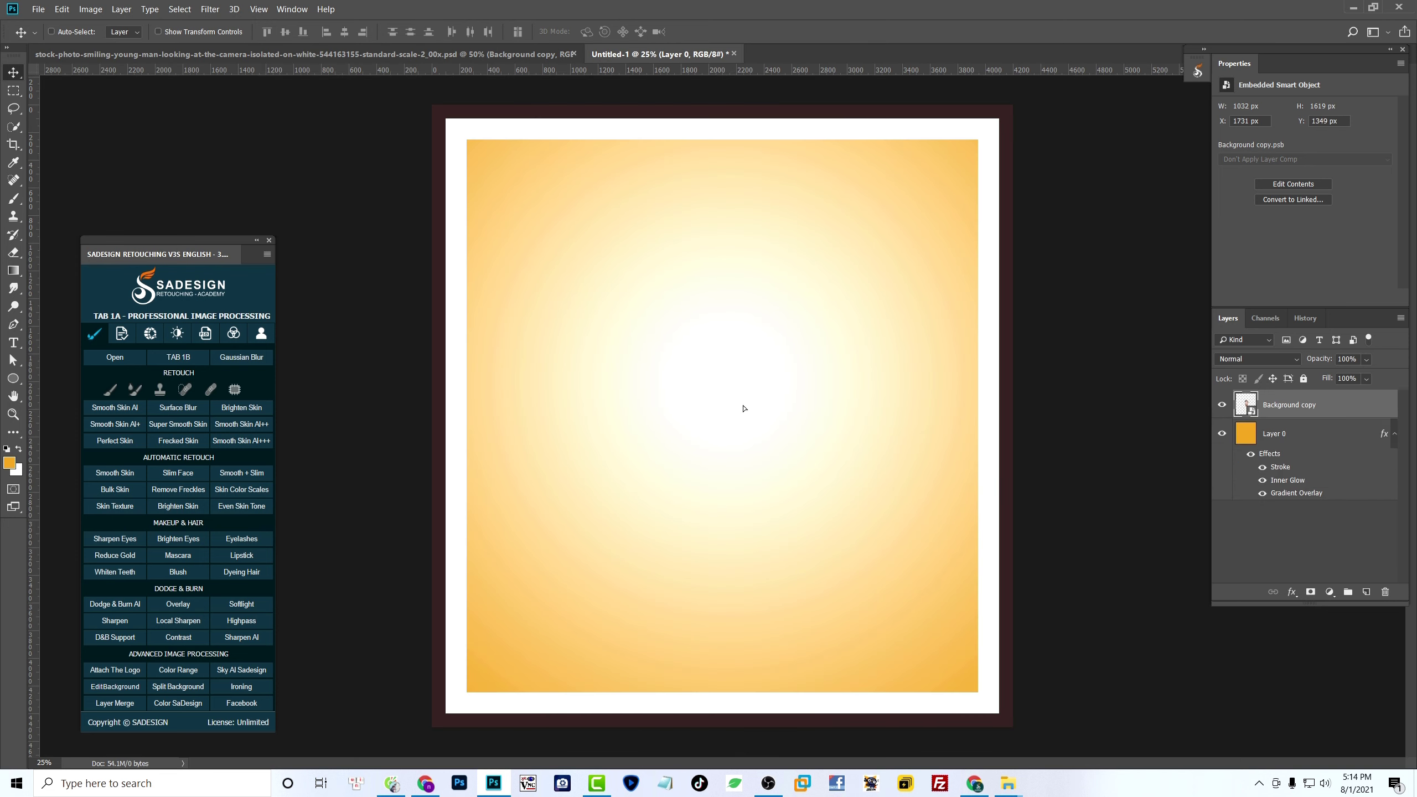
pyautogui.hotkey('ctrl', 't')
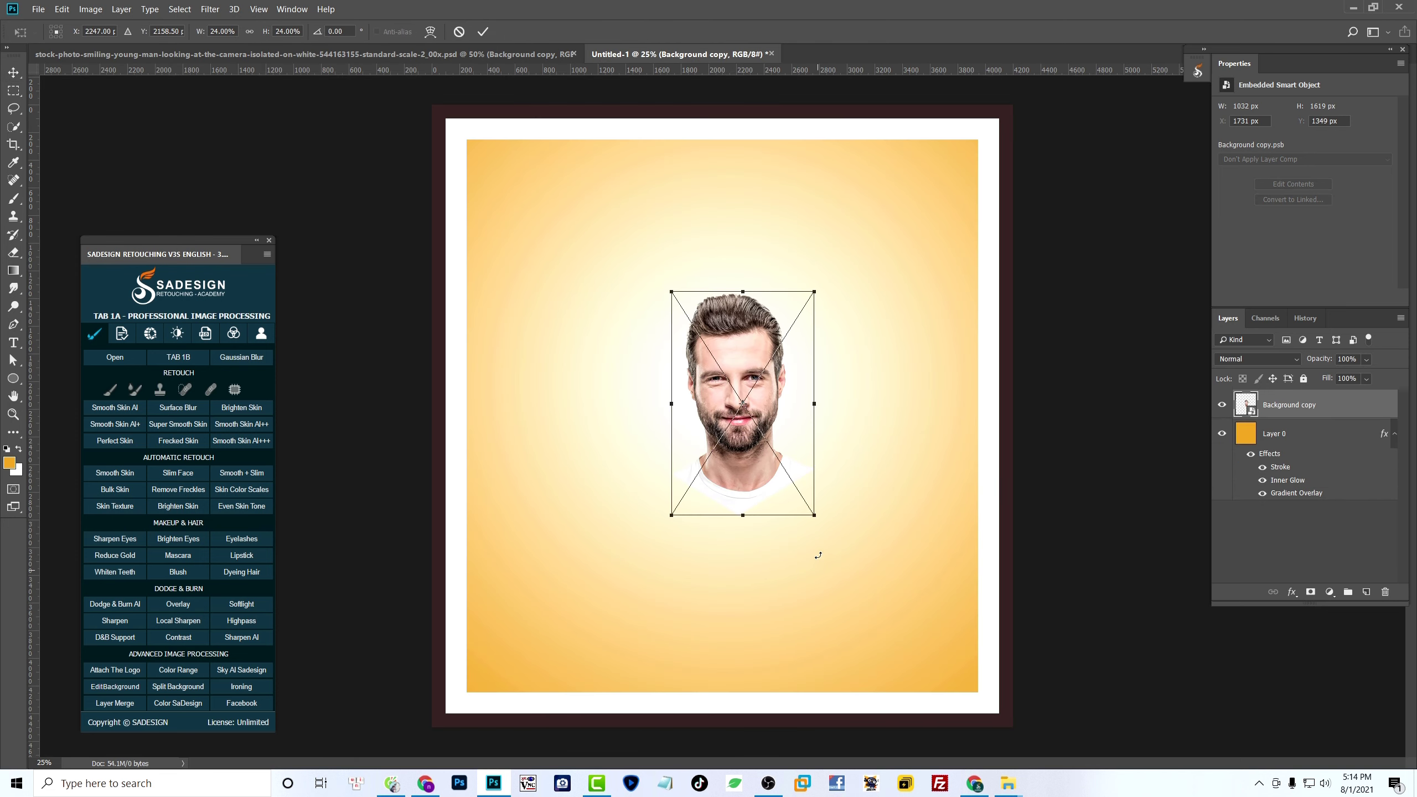
pyautogui.moveTo(815, 516)
pyautogui.mouseDown()
pyautogui.moveTo(893, 589)
pyautogui.moveTo(882, 563)
pyautogui.moveTo(887, 584)
pyautogui.mouseUp()
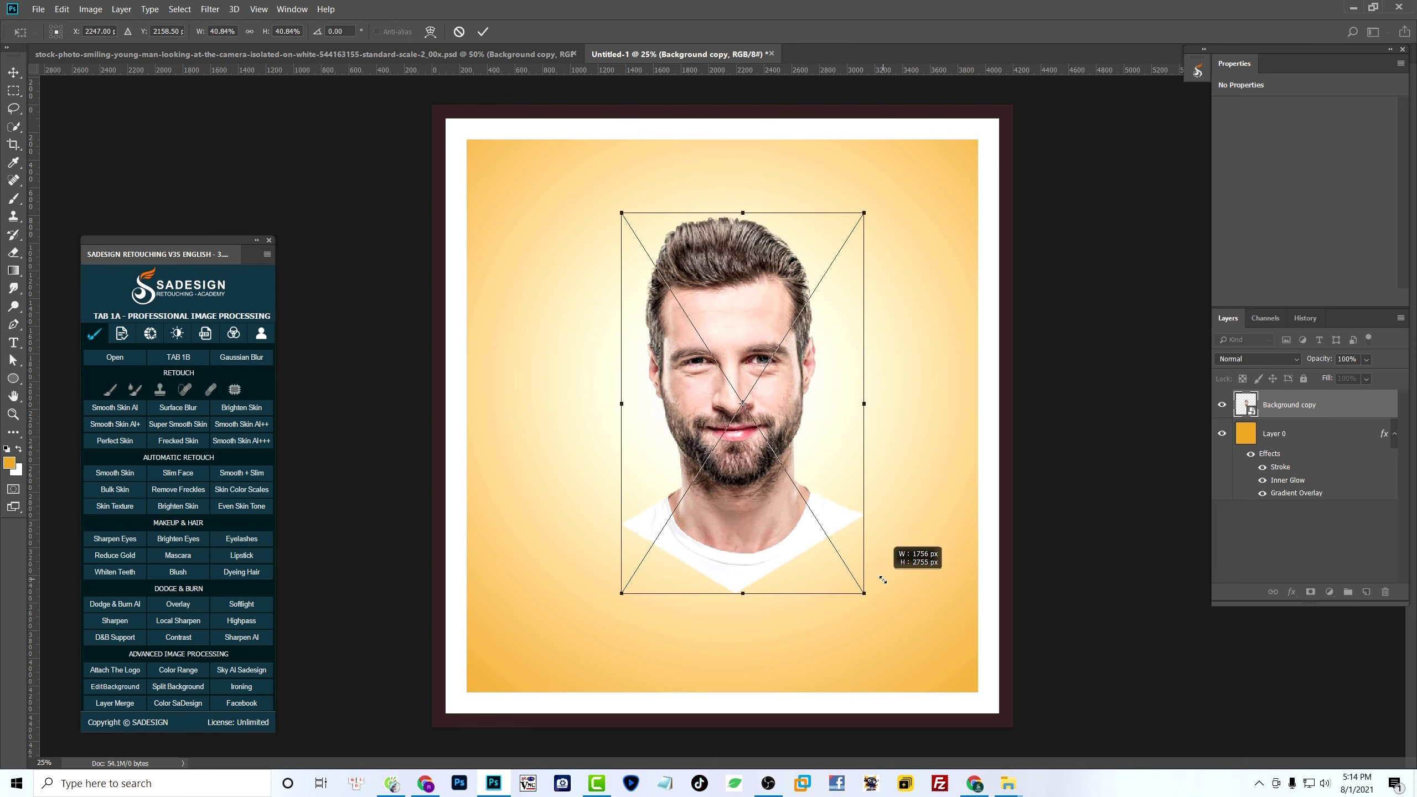
pyautogui.moveTo(820, 477)
pyautogui.mouseDown()
pyautogui.moveTo(792, 481)
pyautogui.moveTo(799, 491)
pyautogui.mouseUp()
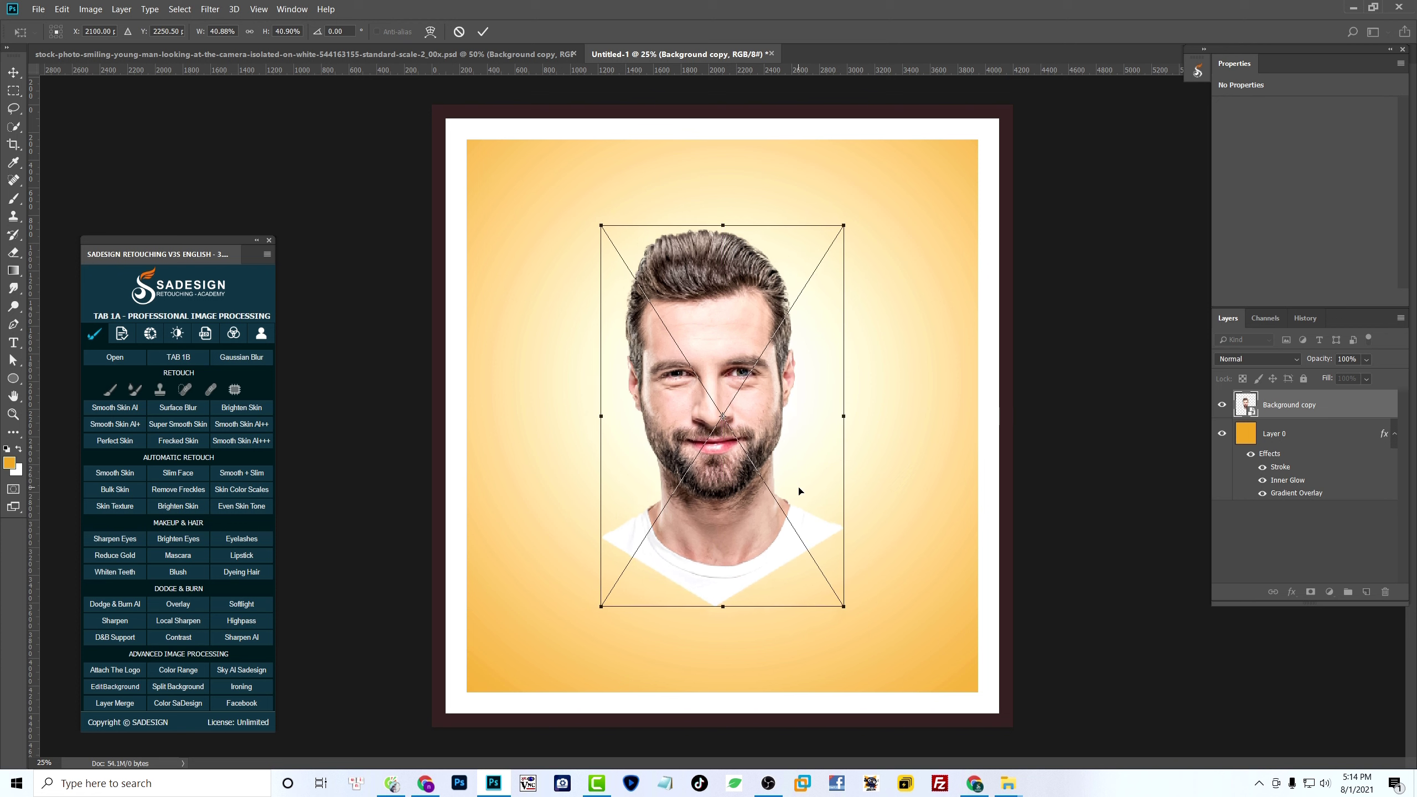
pyautogui.press('Return')
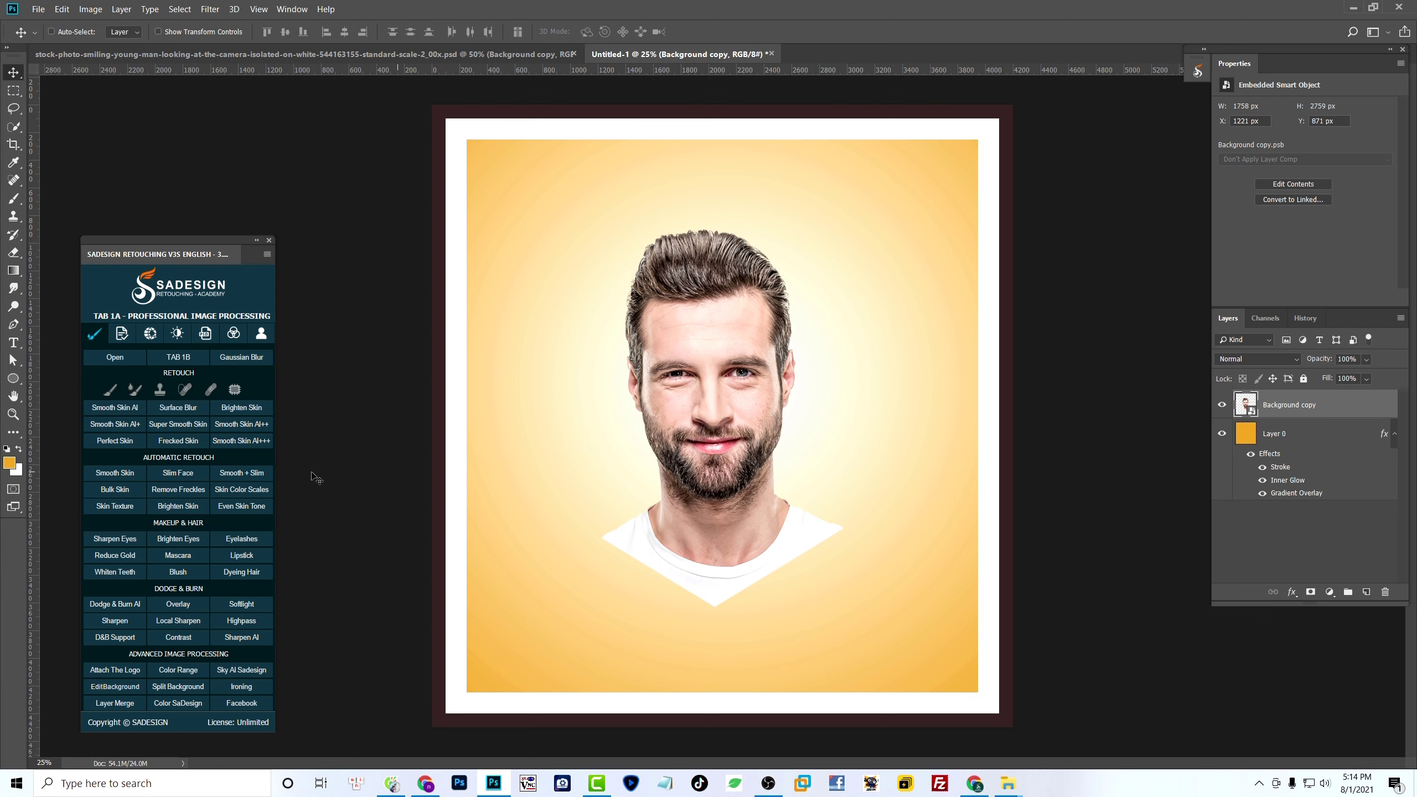
# Step: Reset to default colours and apply Graphic Pen (Stroke Length 15, Balance 50) to the portrait
pyautogui.press('d')
pyautogui.click(208, 9)
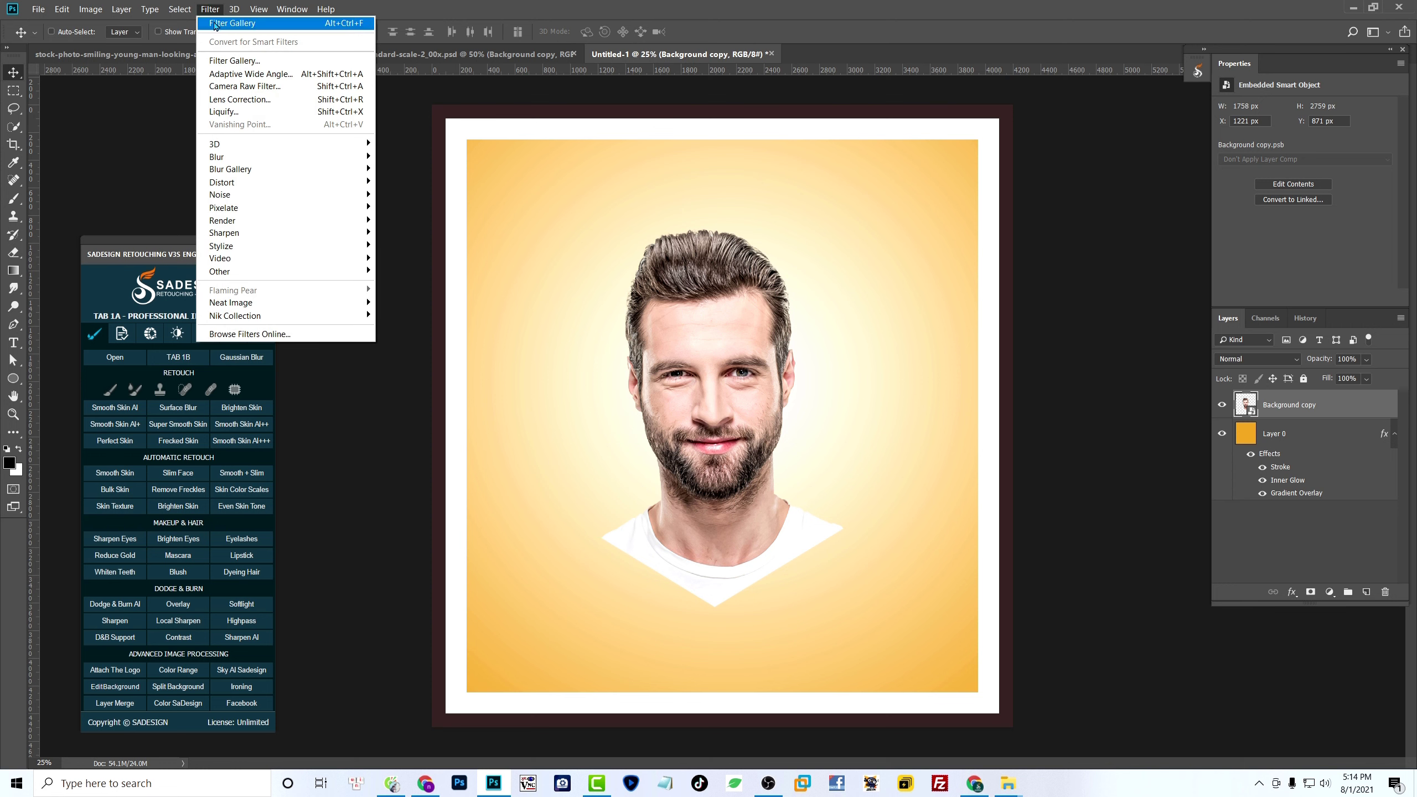
pyautogui.click(273, 60)
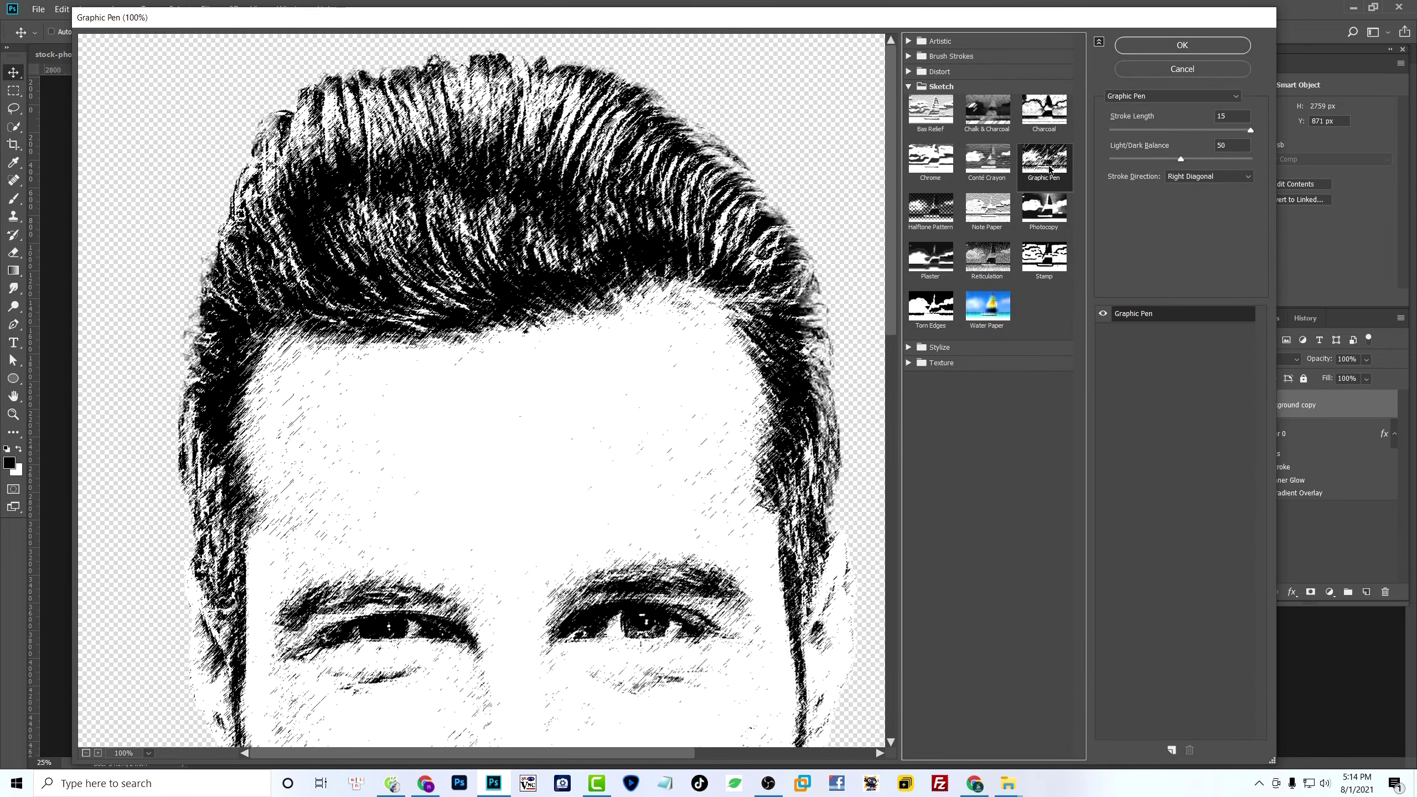
pyautogui.keyDown('alt'); pyautogui.click(686, 411); pyautogui.keyUp('alt')
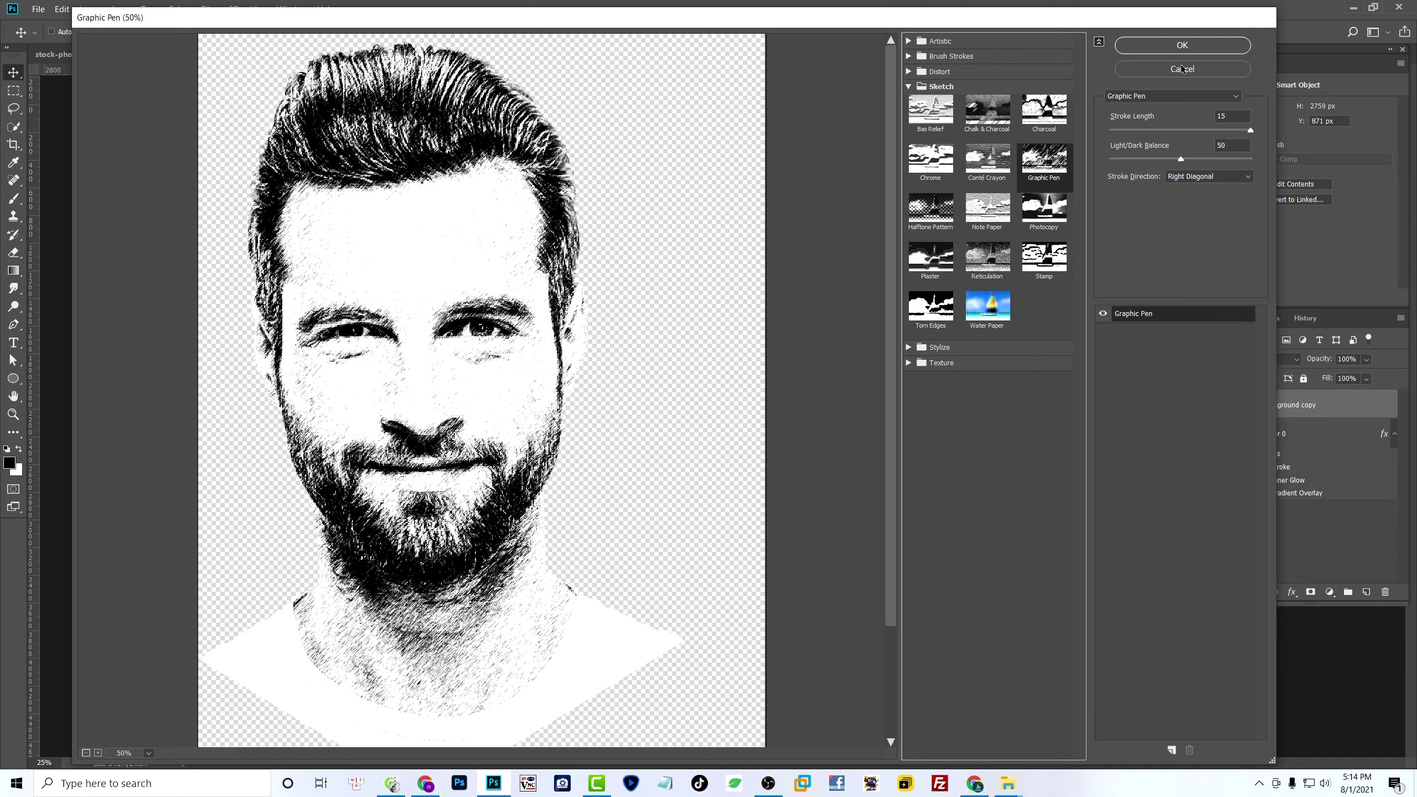
pyautogui.click(1183, 47)
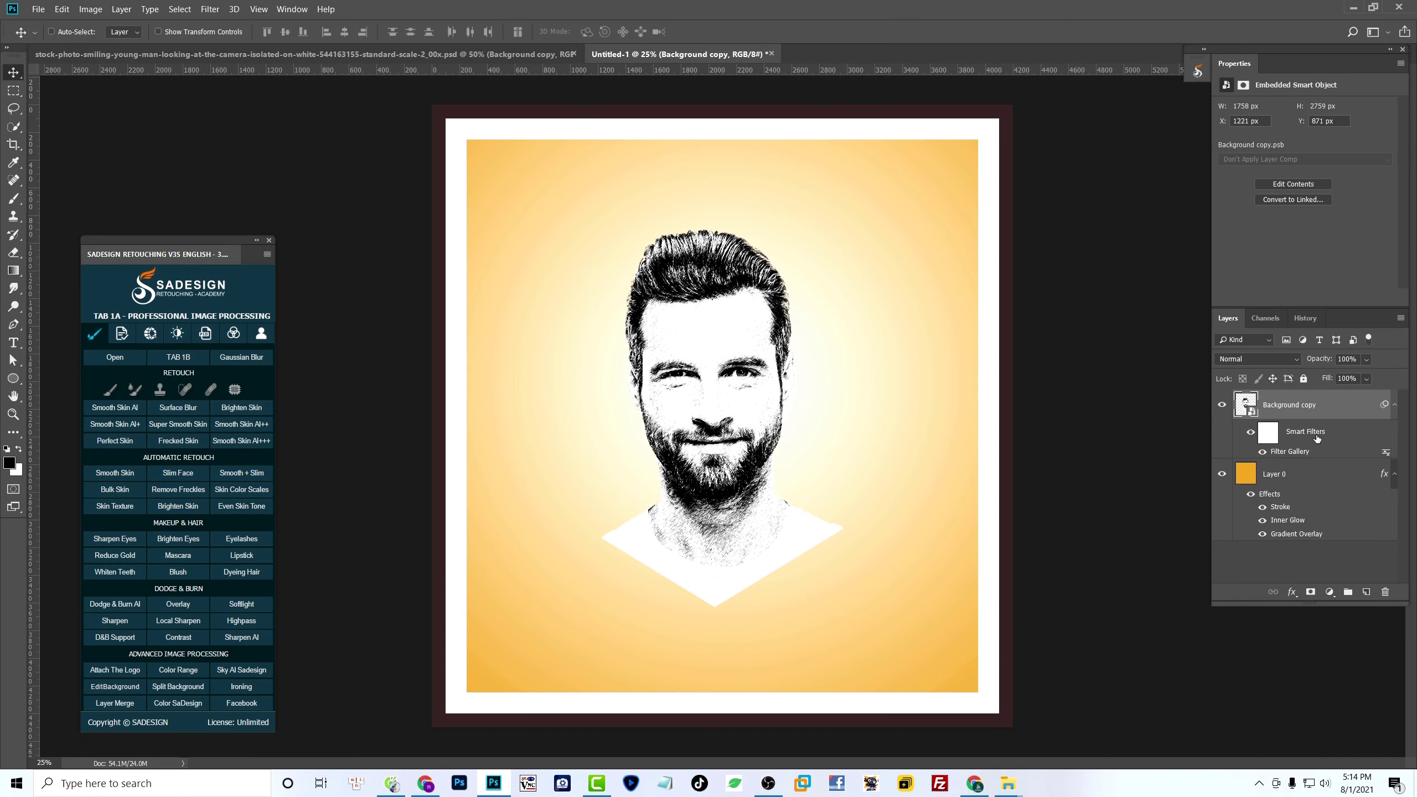
# Step: Duplicate the sketch layer, hide Background copy, and exclude the B channel on the duplicate
pyautogui.click(1396, 407)
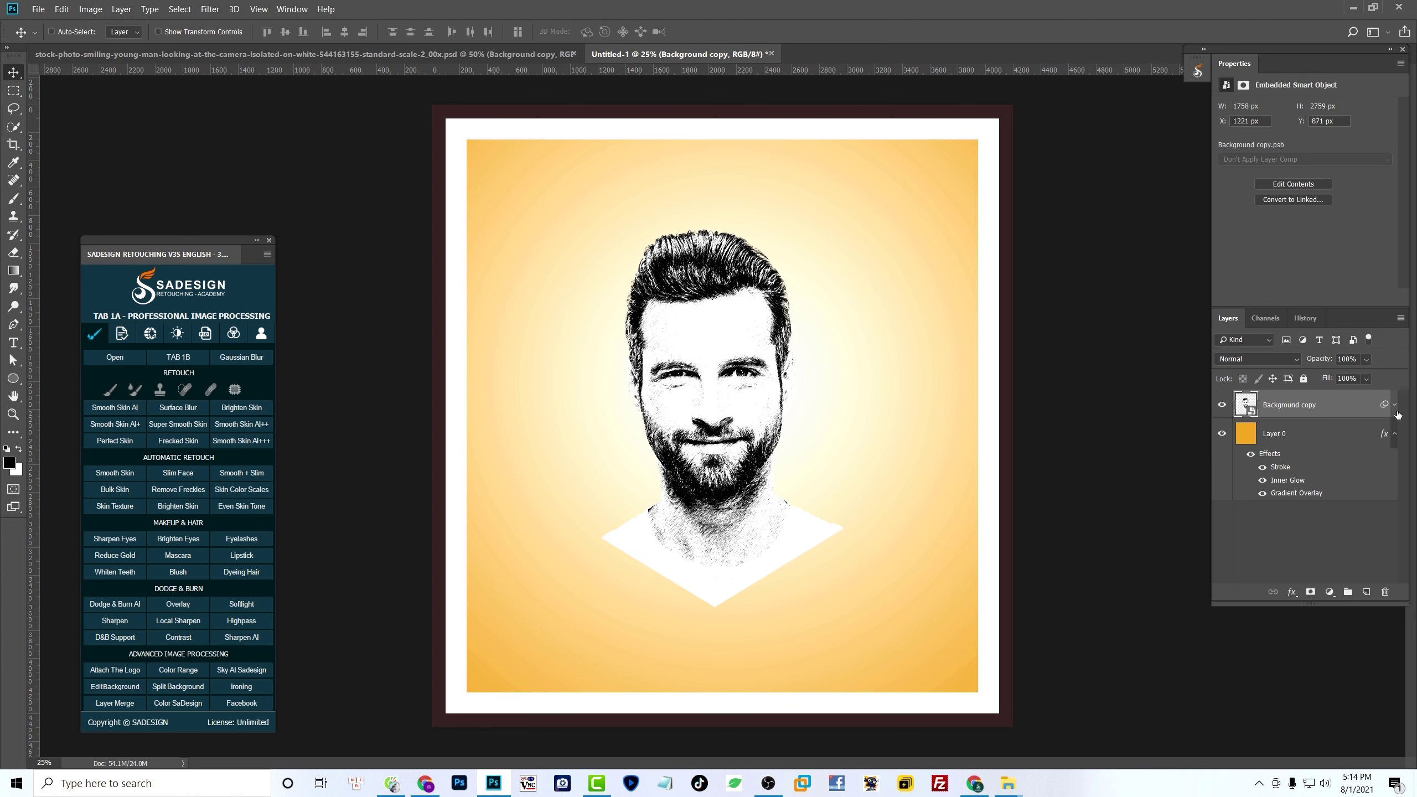
pyautogui.hotkey('ctrl', 'j')
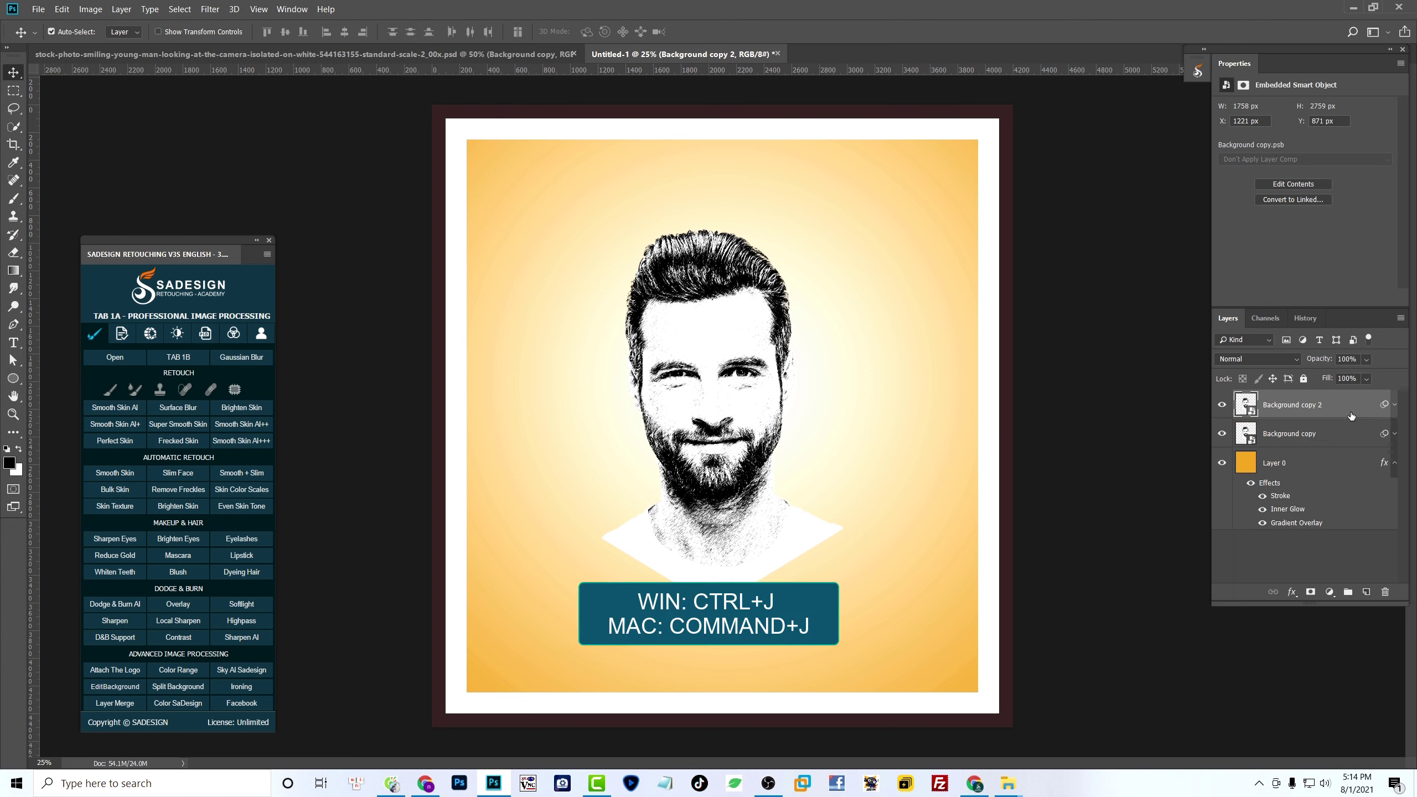
pyautogui.click(1222, 434)
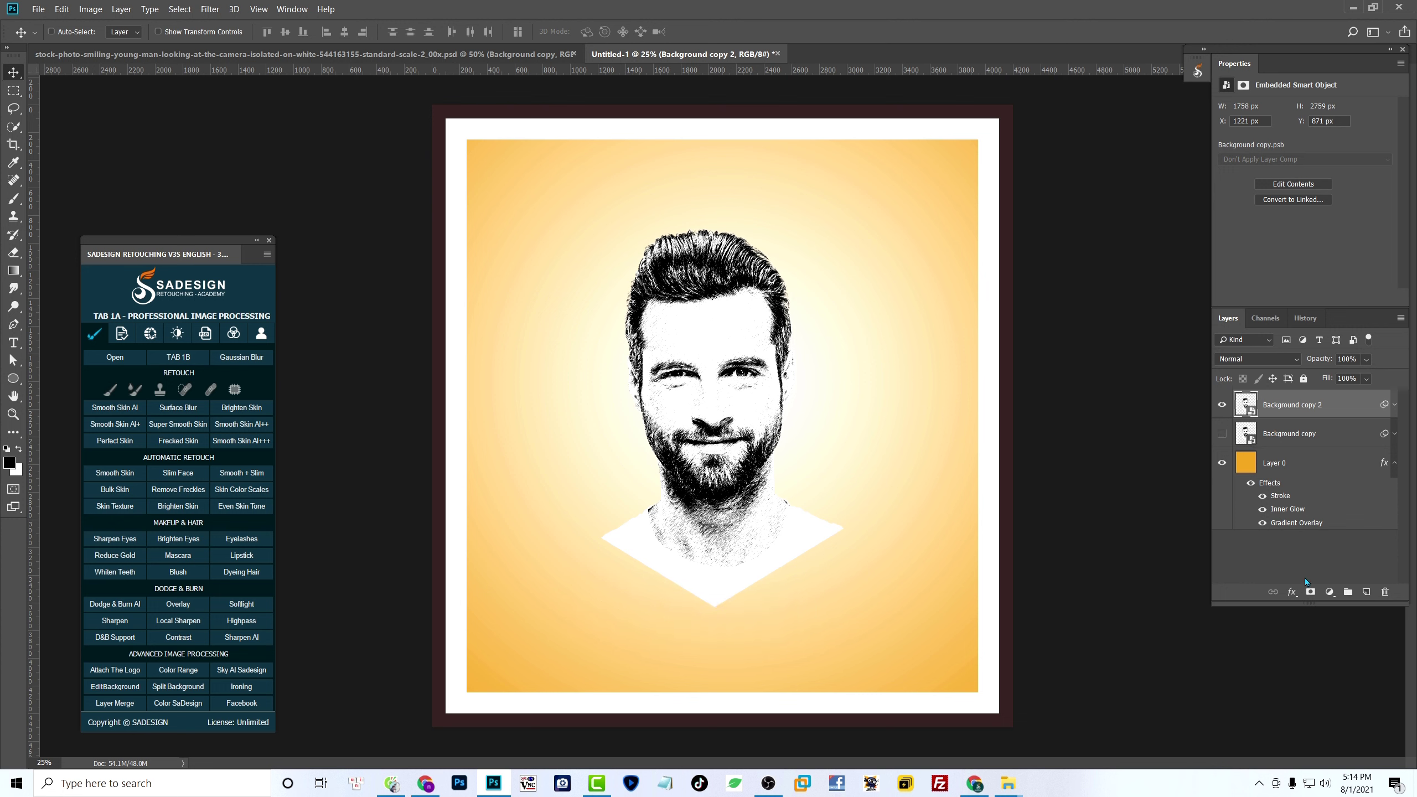
pyautogui.click(1293, 592)
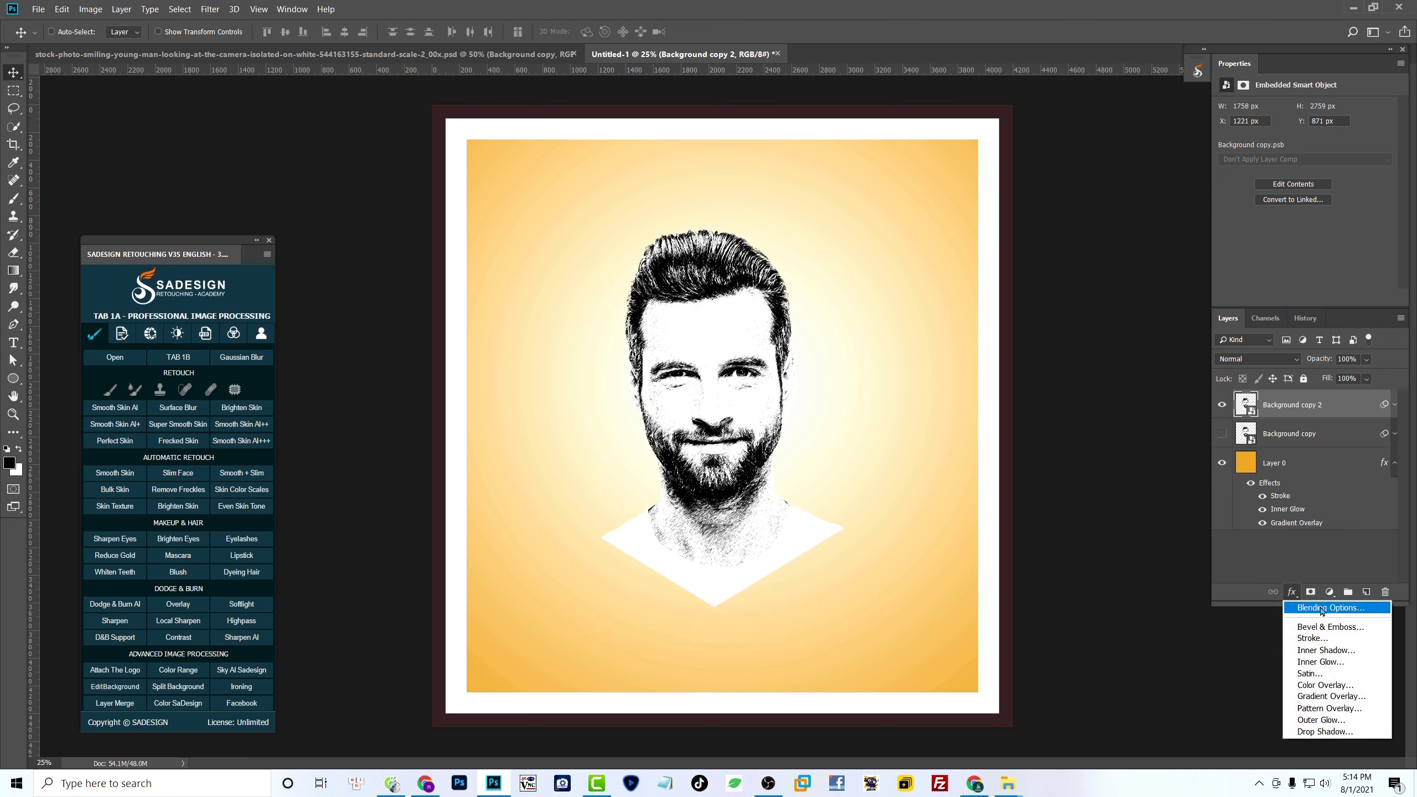
pyautogui.click(1322, 608)
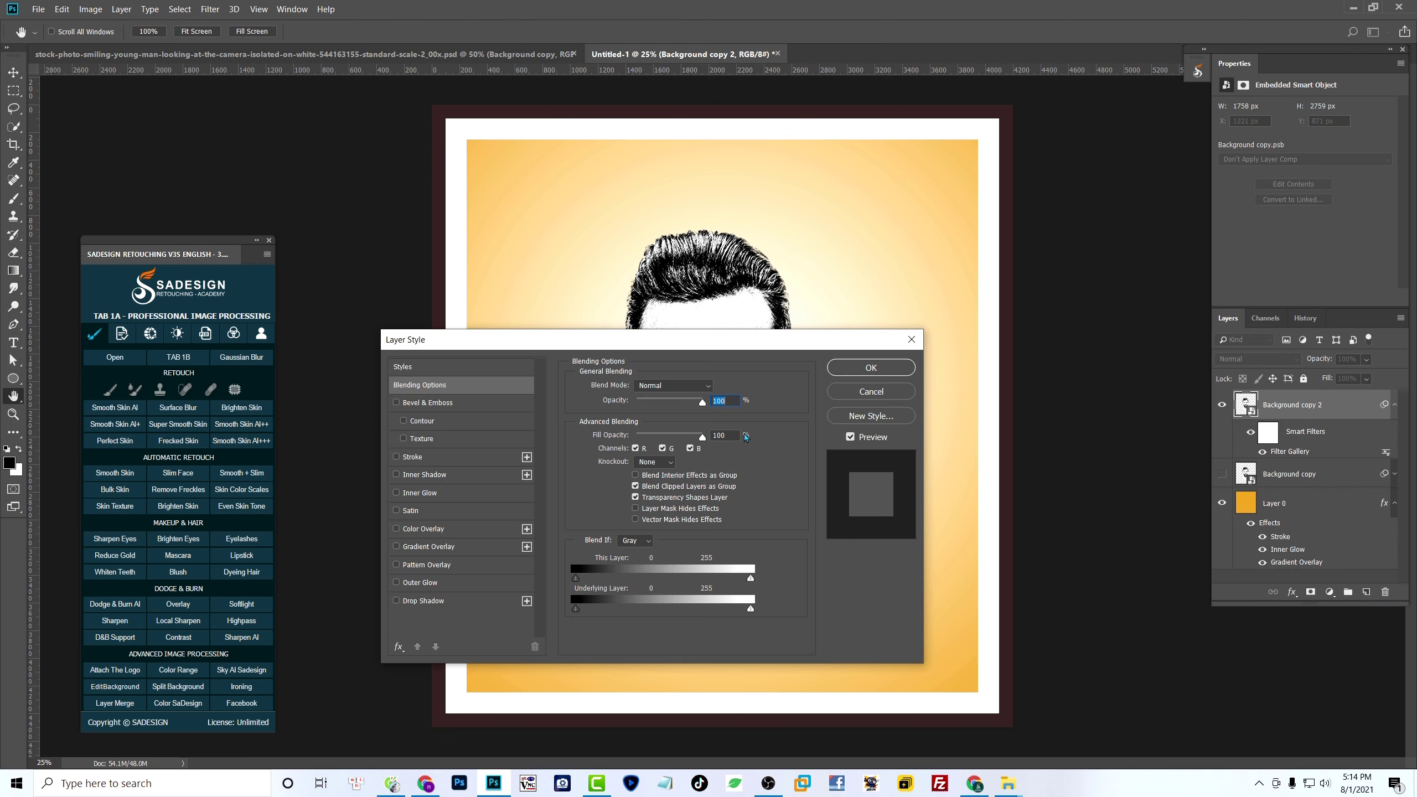
pyautogui.click(690, 448)
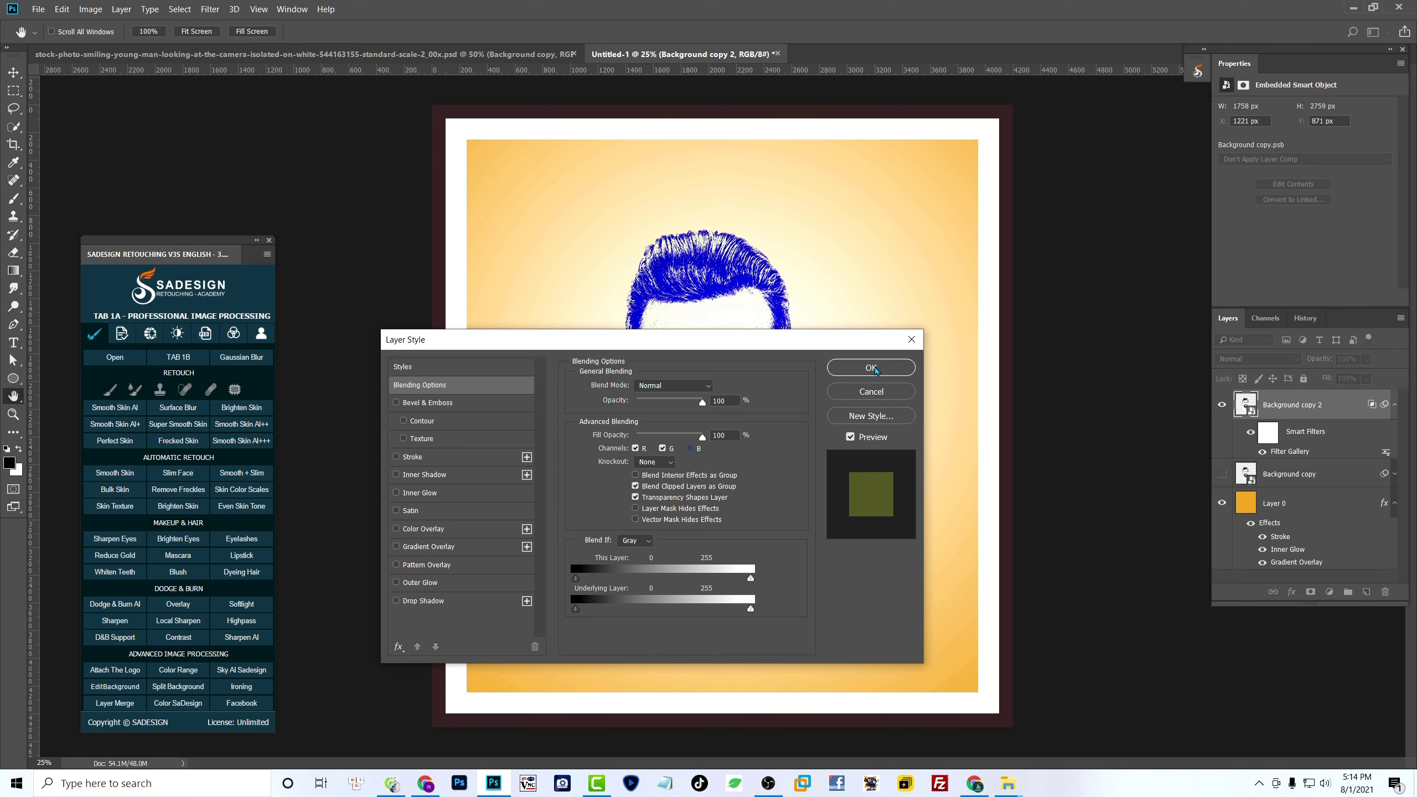
pyautogui.click(872, 369)
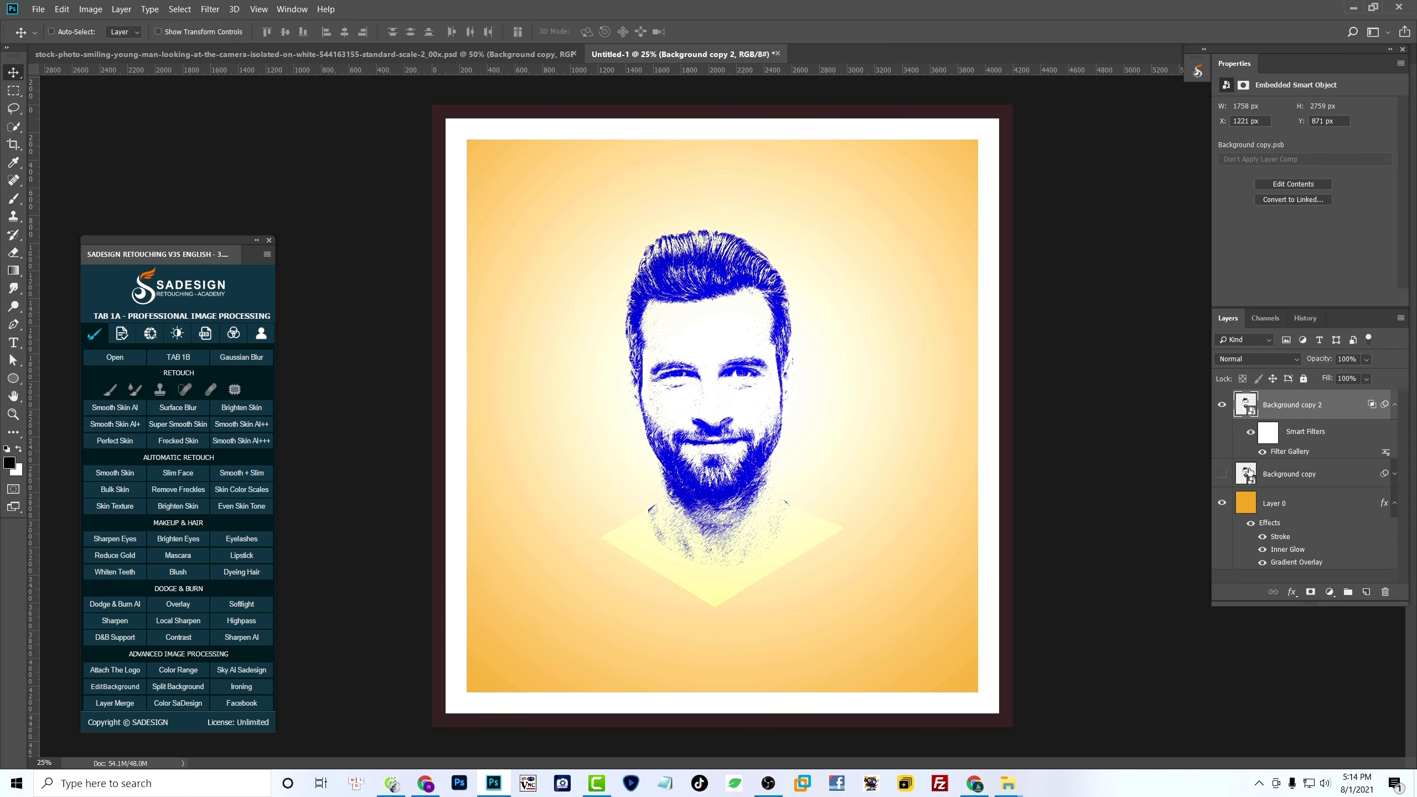
pyautogui.click(1253, 478)
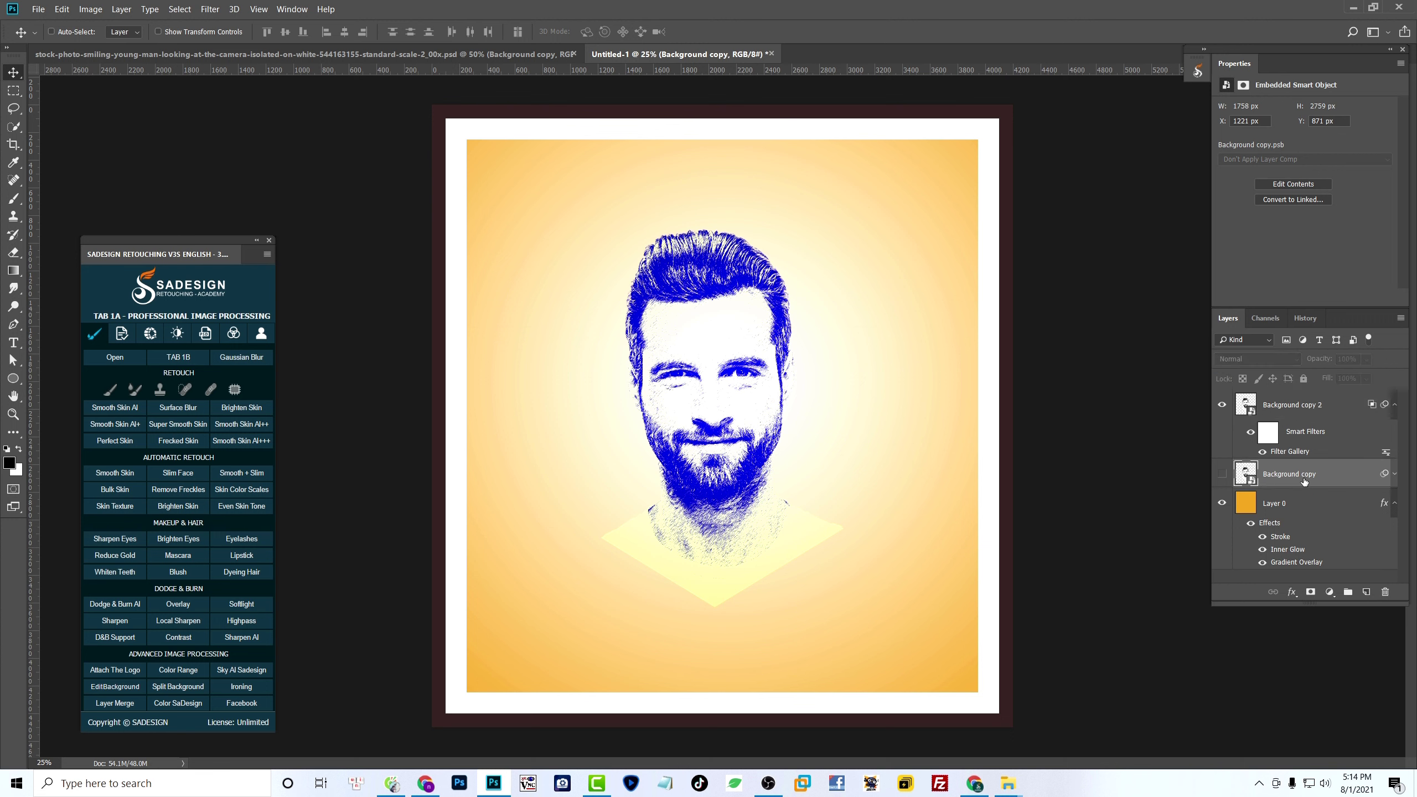
# Step: Show Background copy again and exclude its G channel in Blending Options
pyautogui.click(1223, 474)
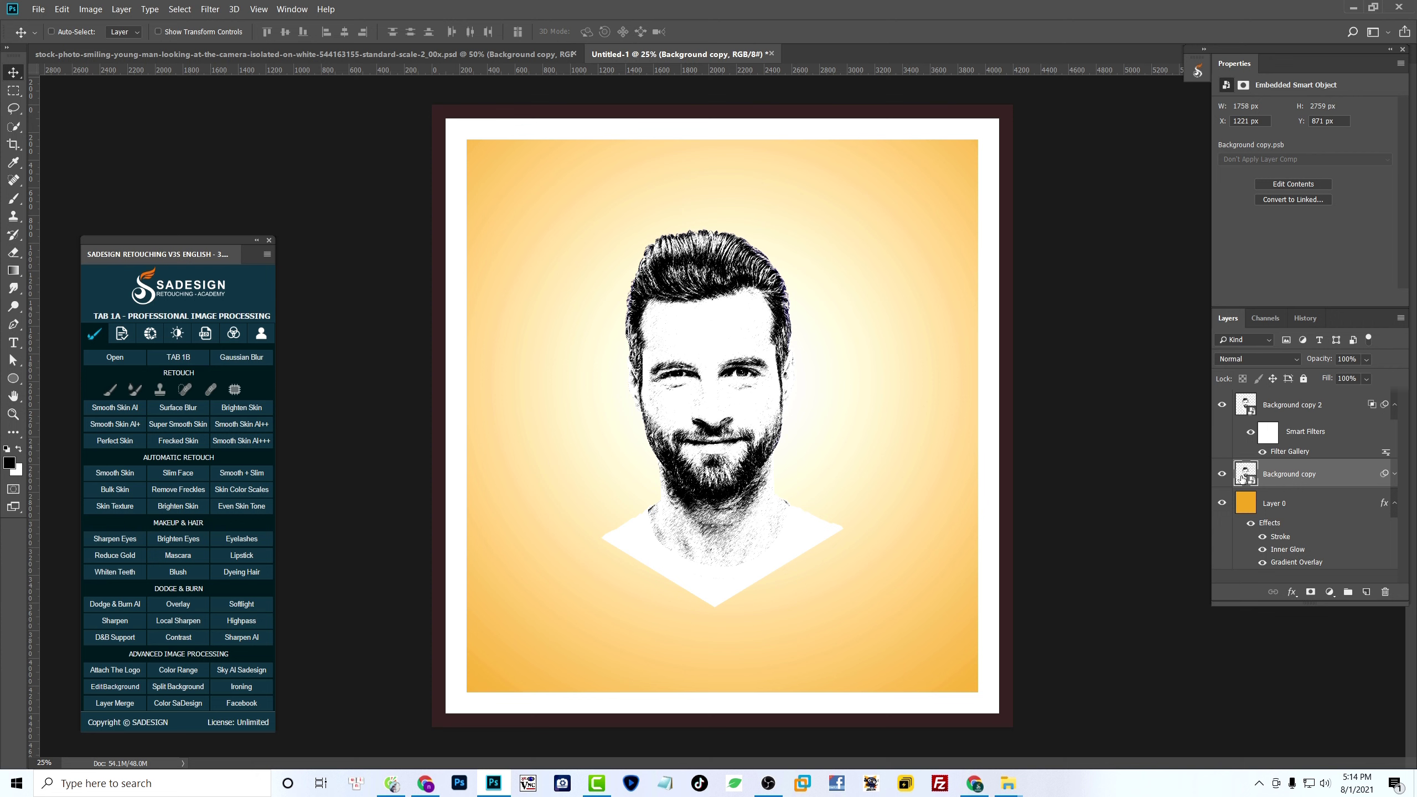
pyautogui.click(1293, 593)
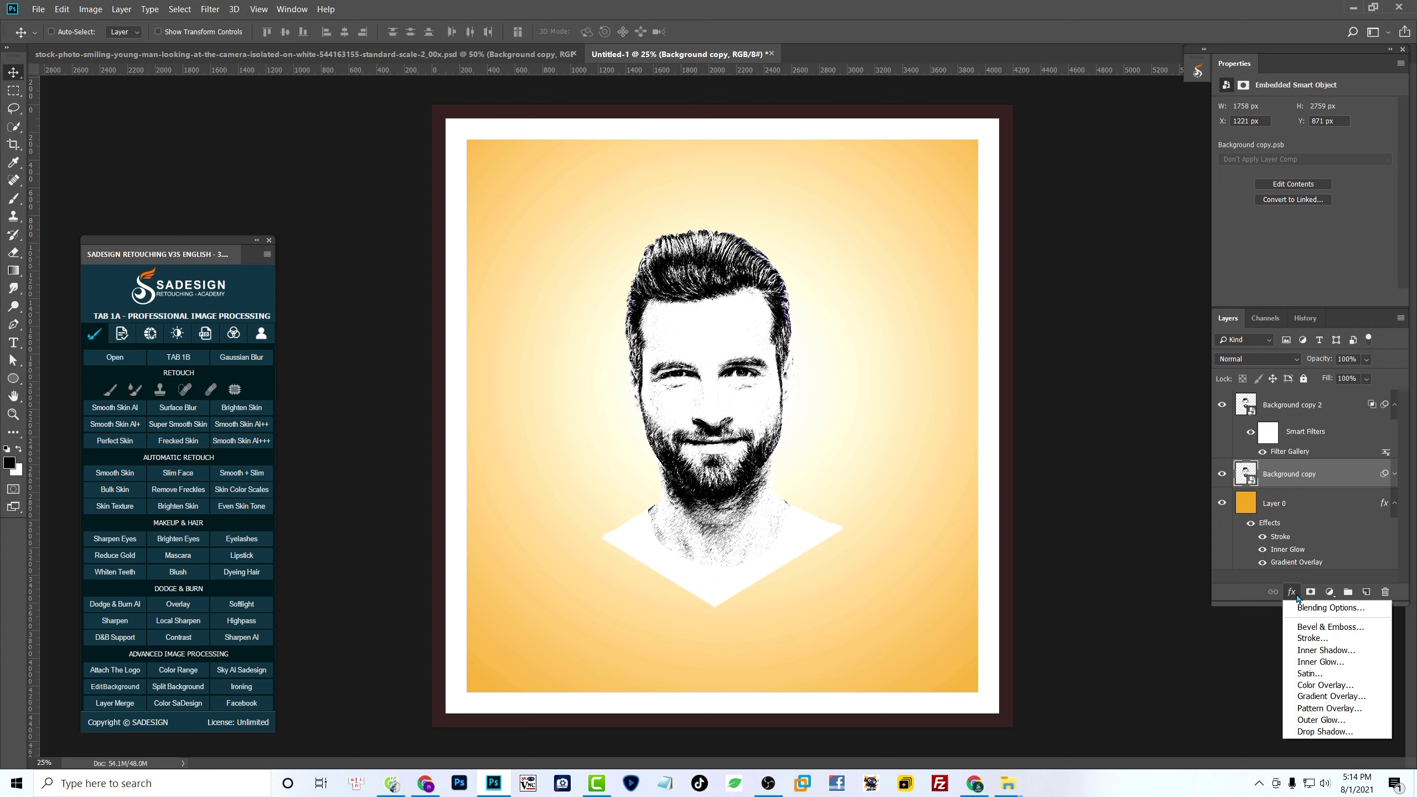
pyautogui.click(1362, 608)
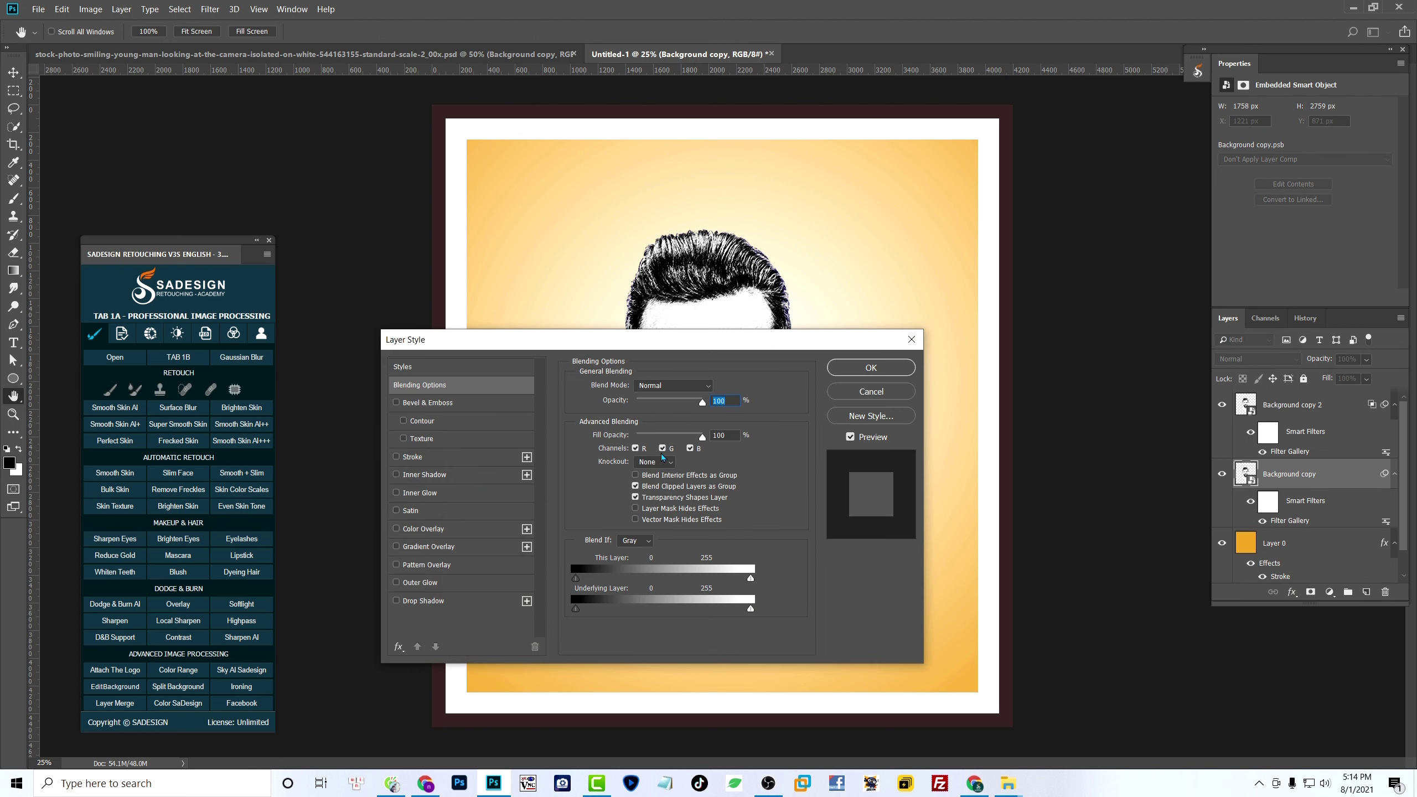
pyautogui.click(663, 448)
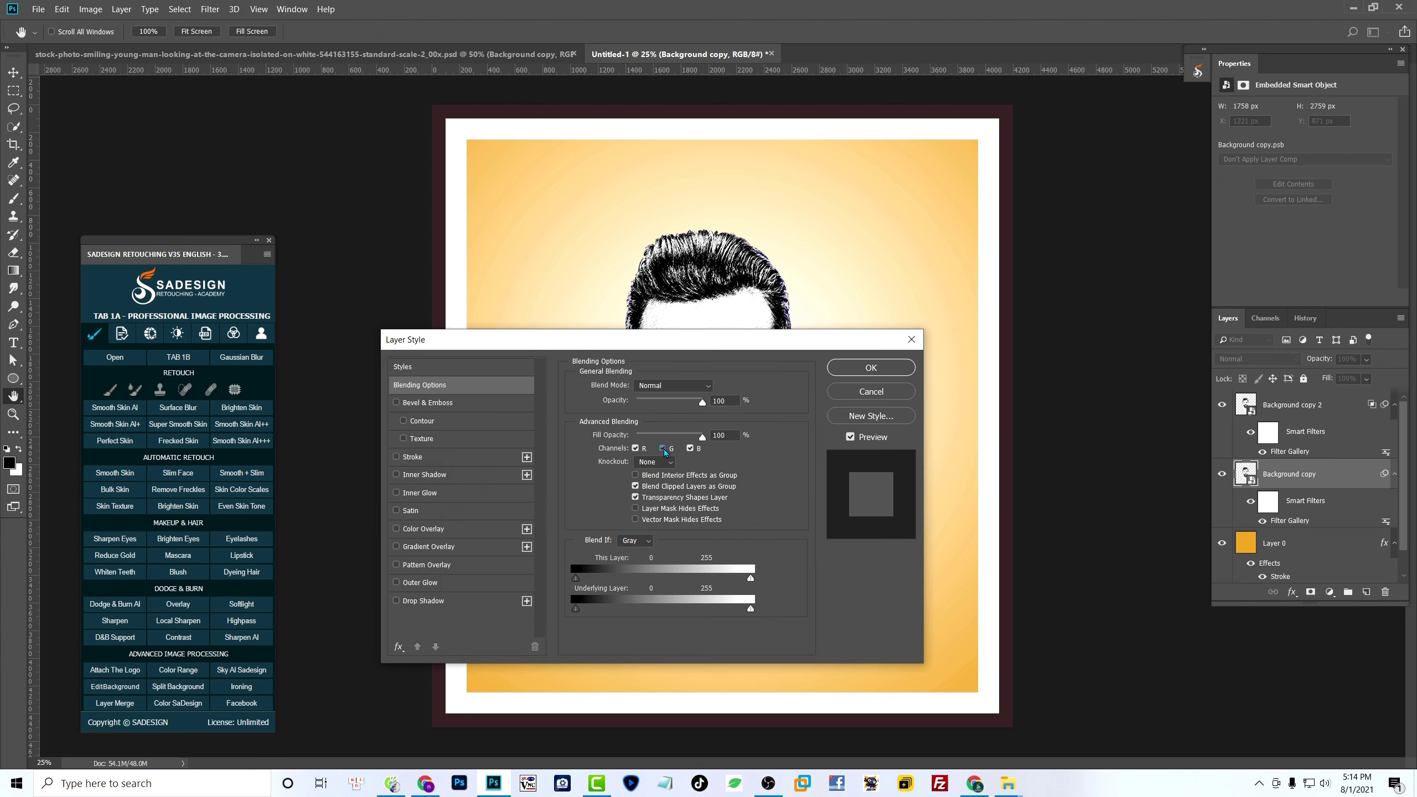
pyautogui.click(860, 369)
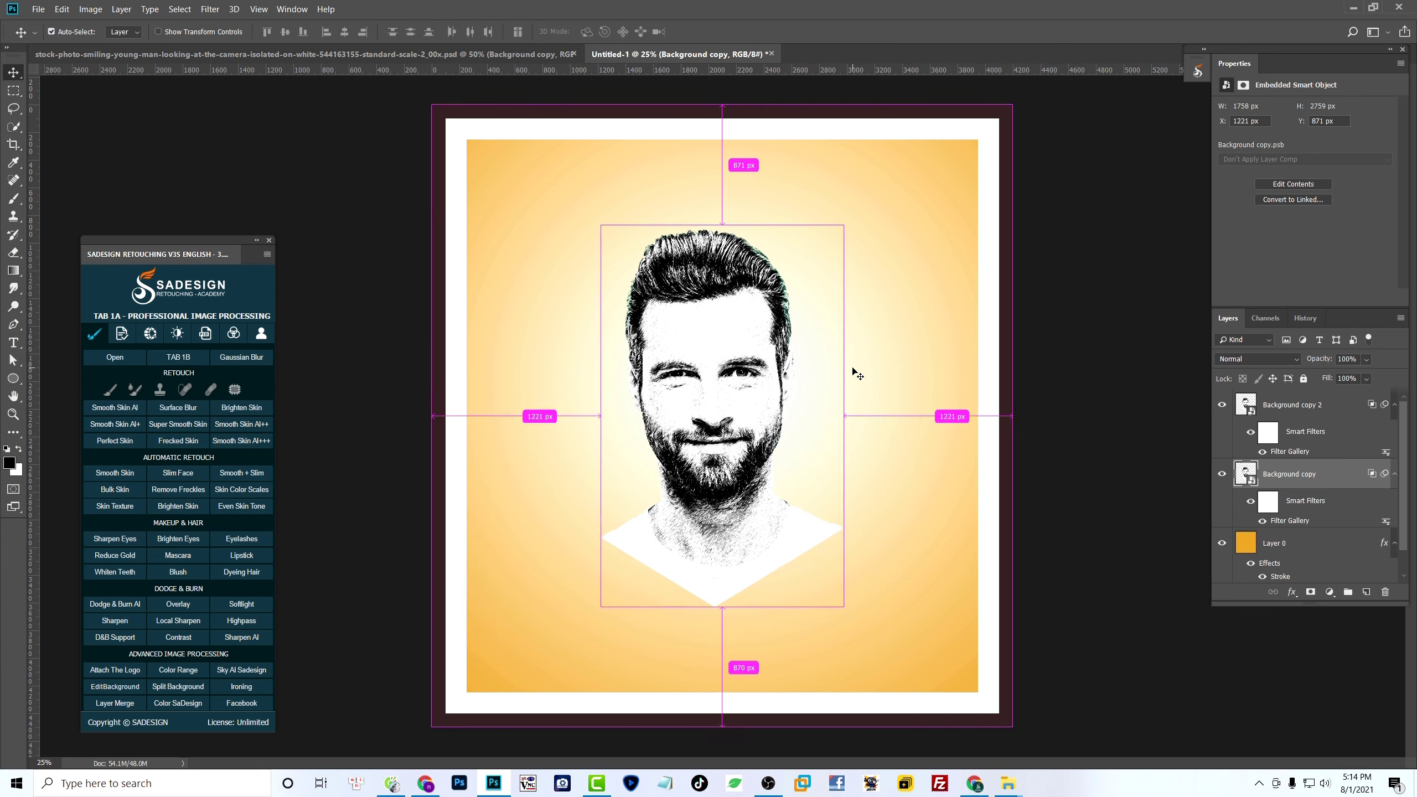
# Step: Shrink the Background copy portrait to about 36% and offset it to the right
pyautogui.hotkey('ctrl', 't')
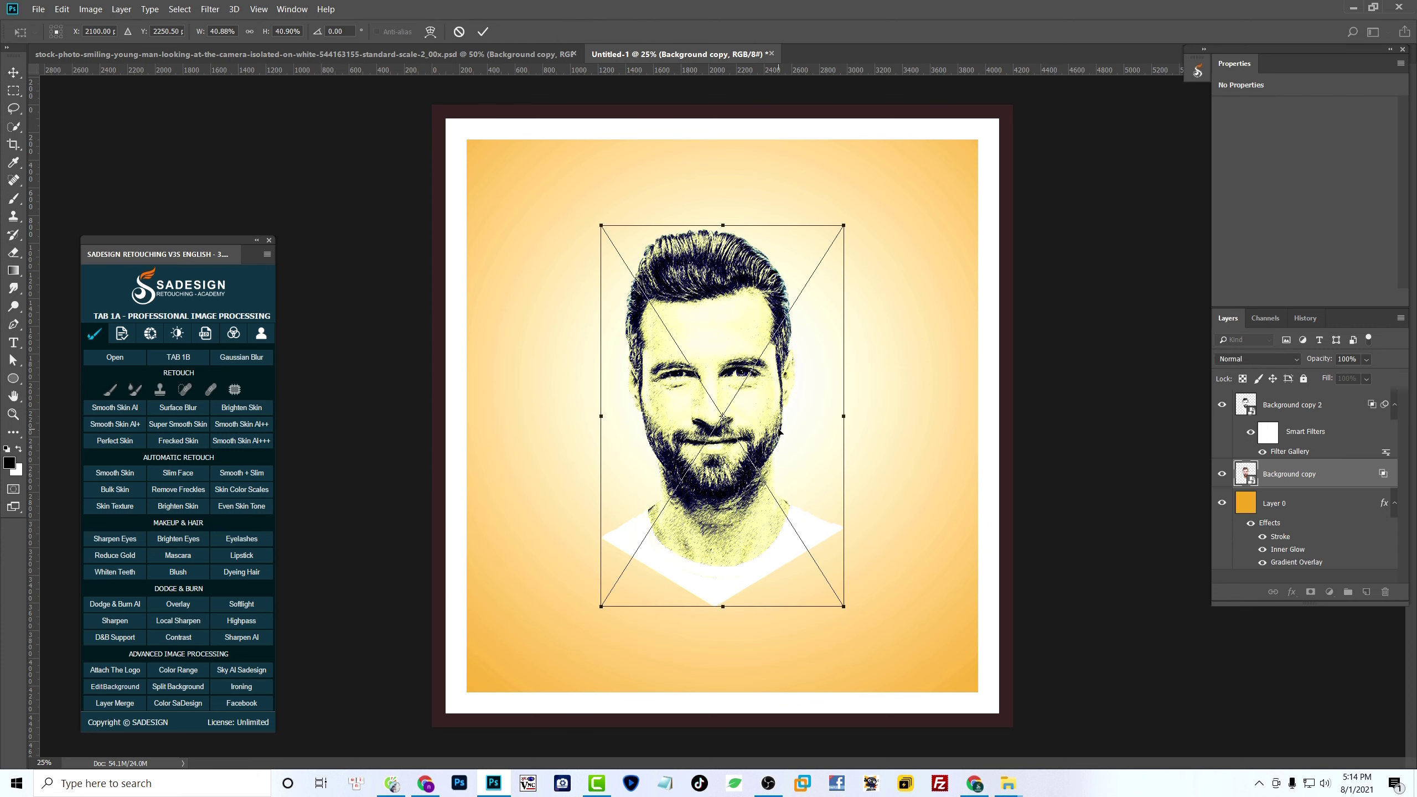
pyautogui.moveTo(778, 433)
pyautogui.mouseDown()
pyautogui.moveTo(845, 410)
pyautogui.moveTo(832, 398)
pyautogui.mouseUp()
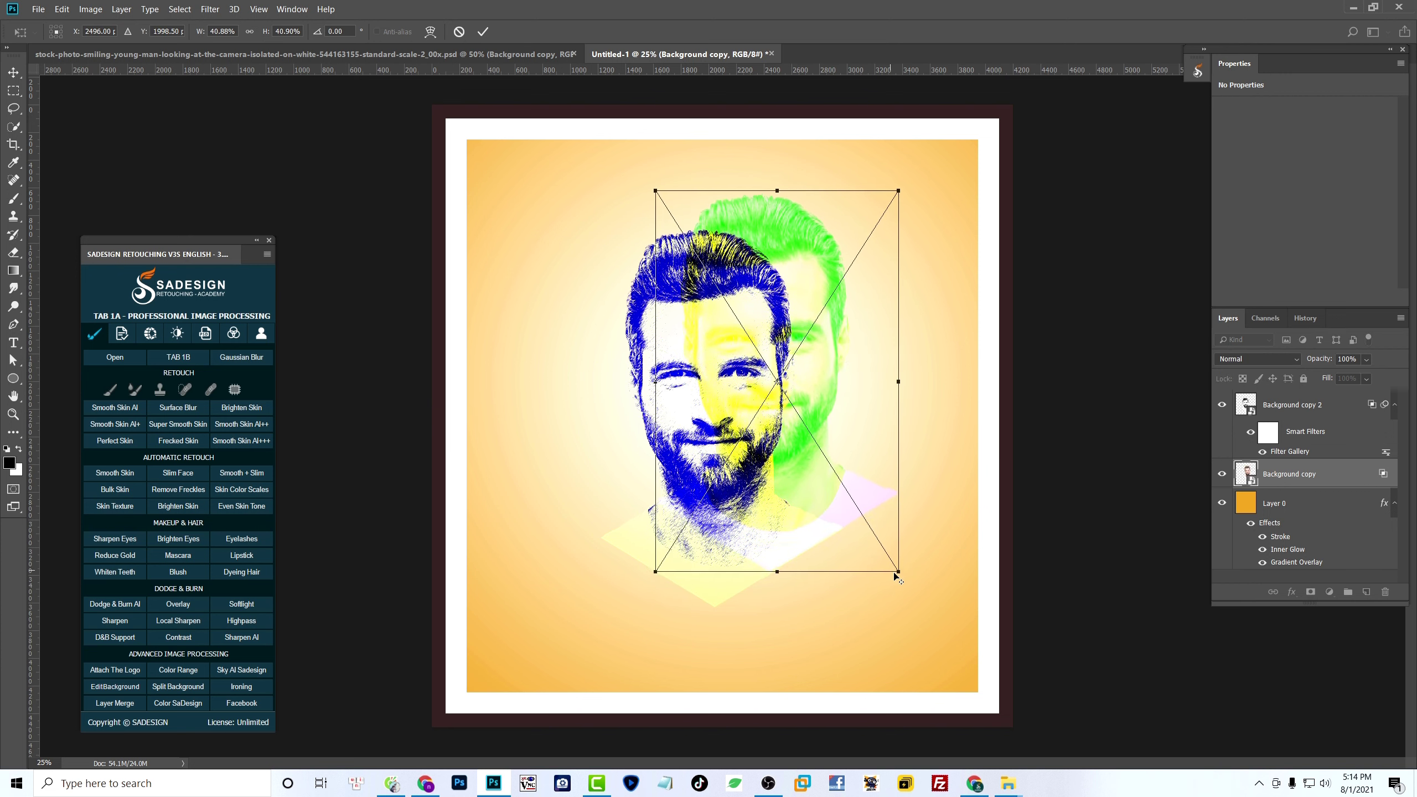
pyautogui.moveTo(899, 571); pyautogui.dragTo(883, 550)
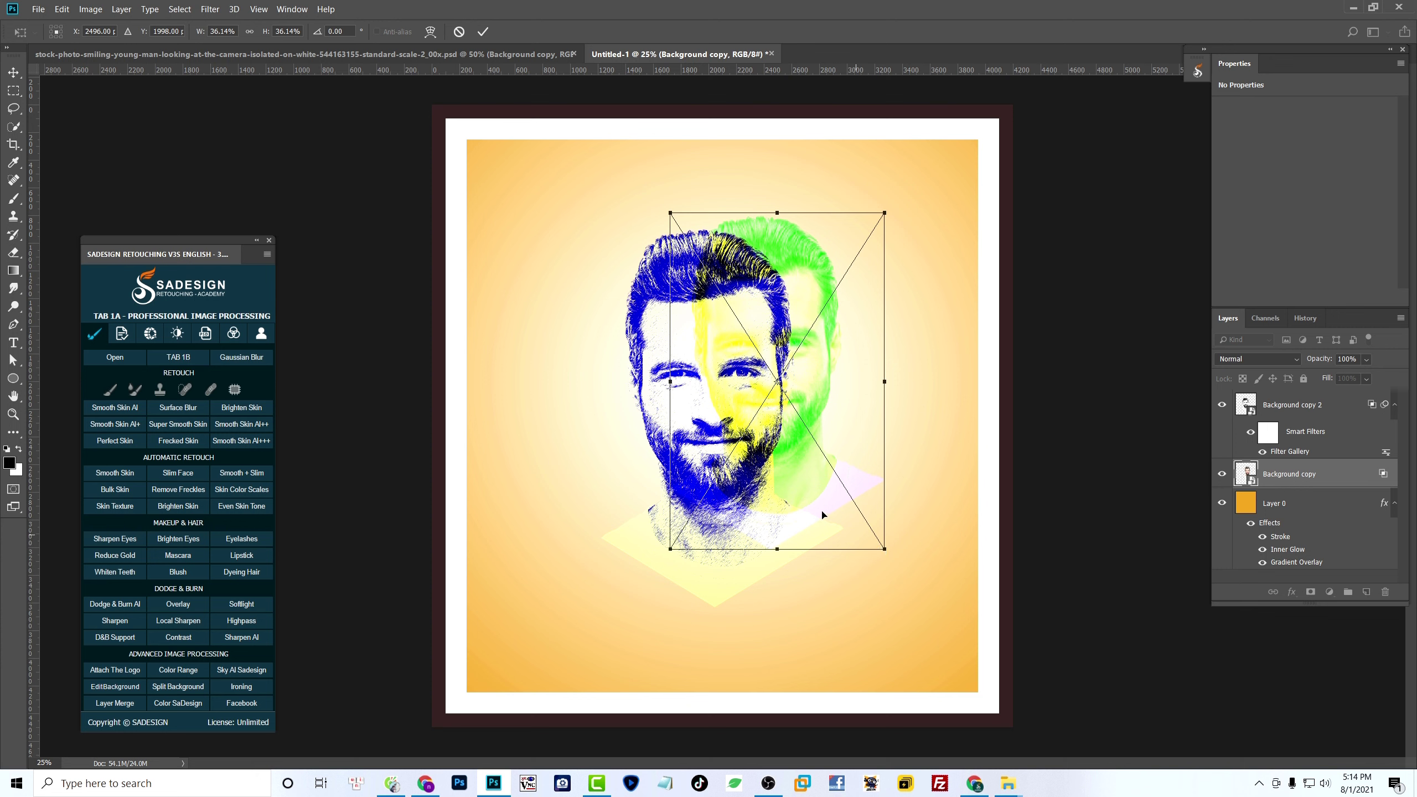
pyautogui.moveTo(811, 504); pyautogui.dragTo(819, 524)
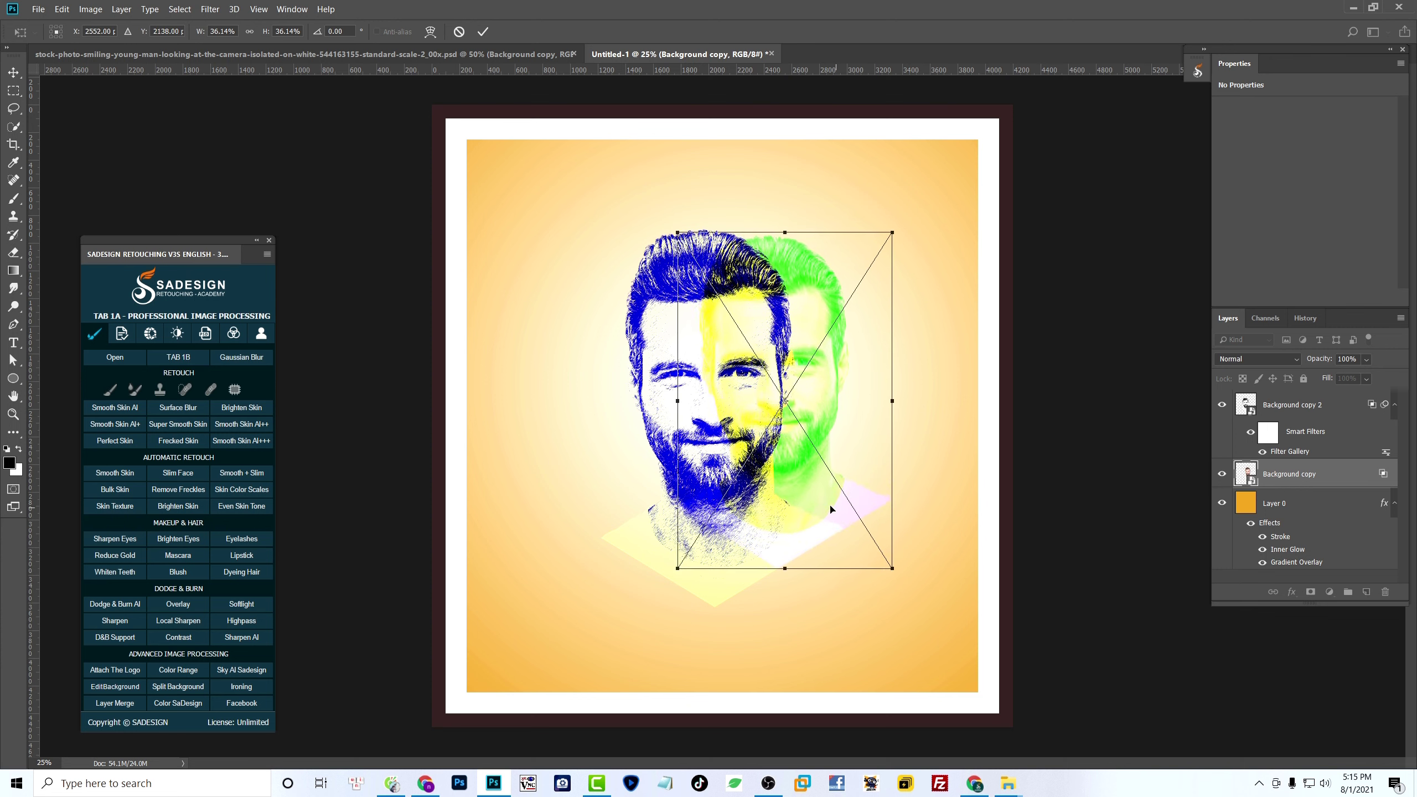
pyautogui.press('Up')
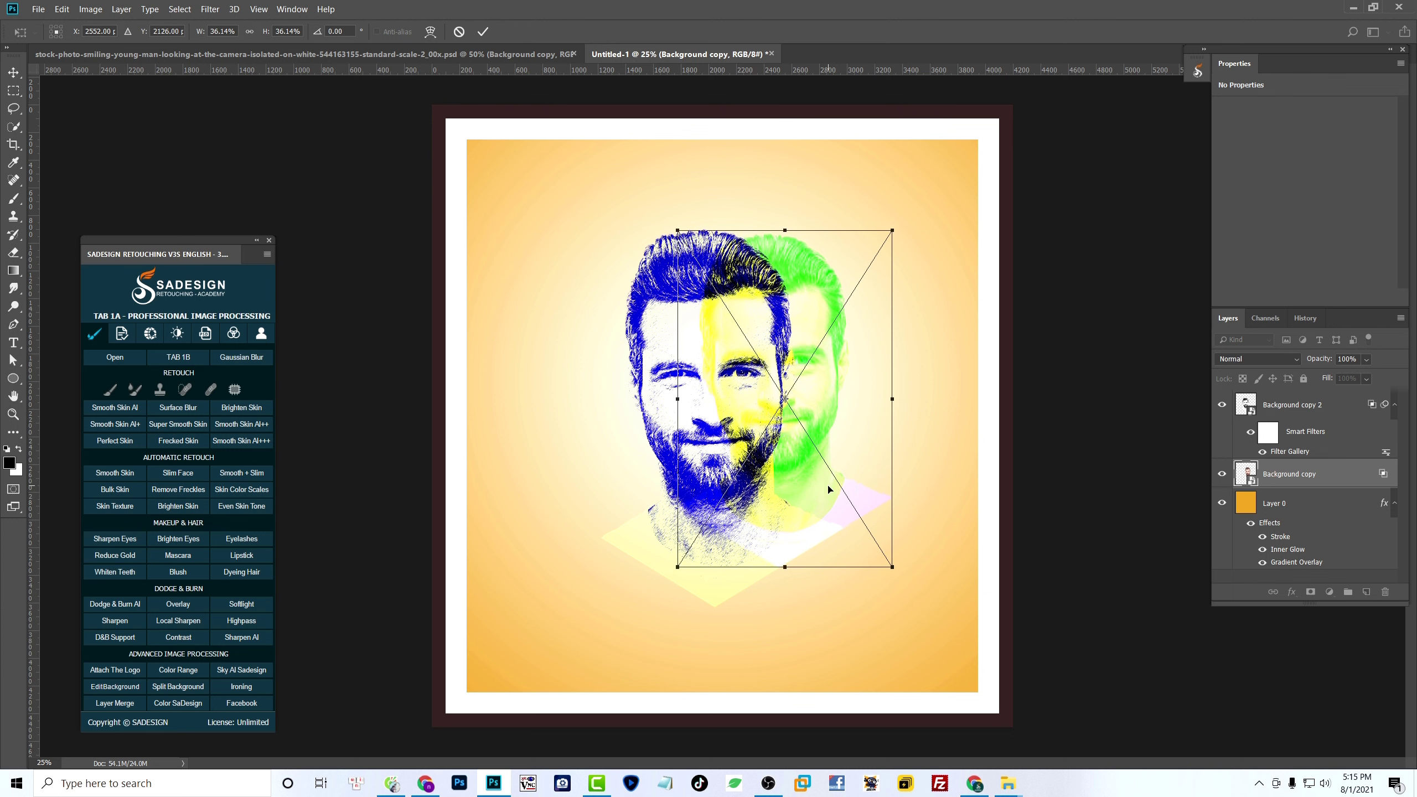
pyautogui.moveTo(832, 444); pyautogui.dragTo(840, 435)
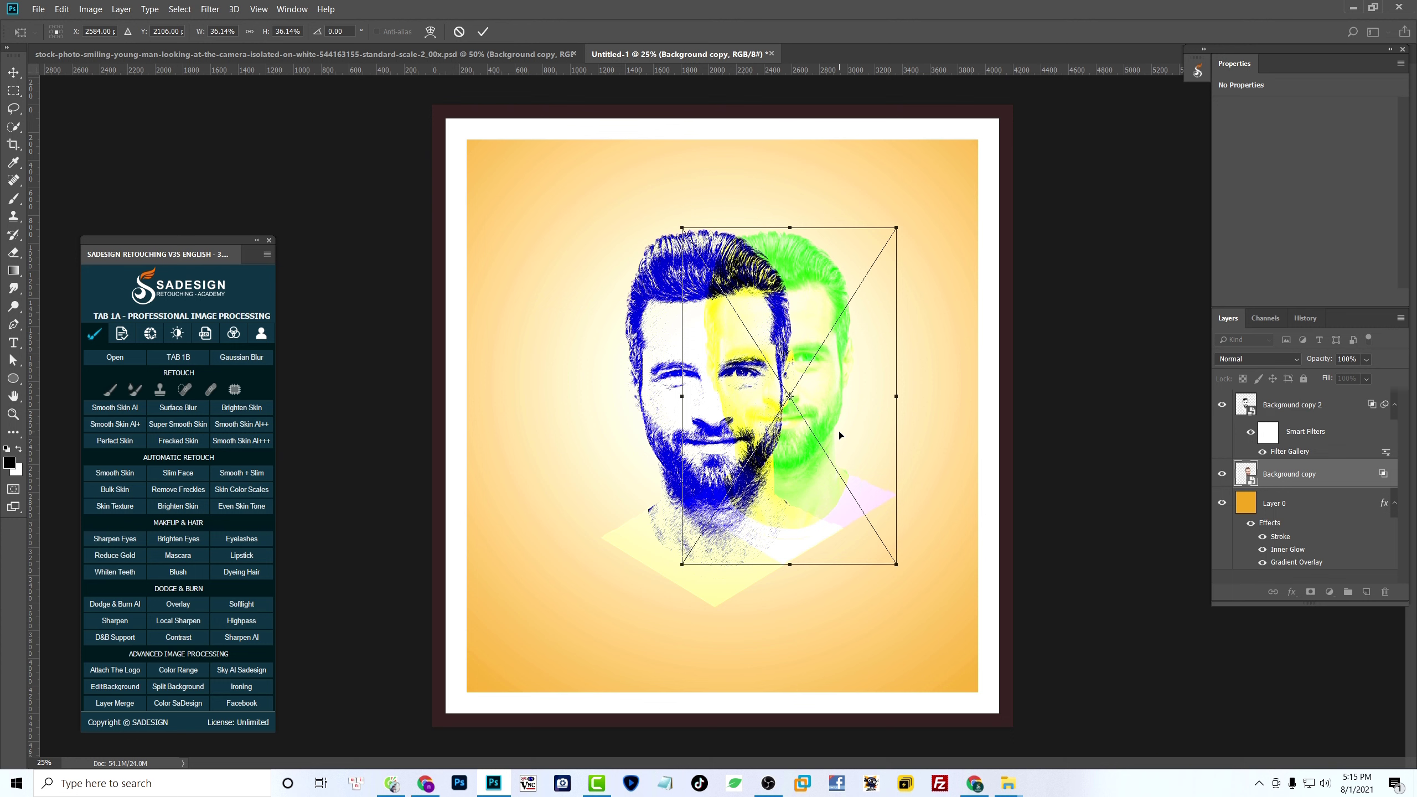
pyautogui.press('Down')
pyautogui.press('Down')
pyautogui.press('Down')
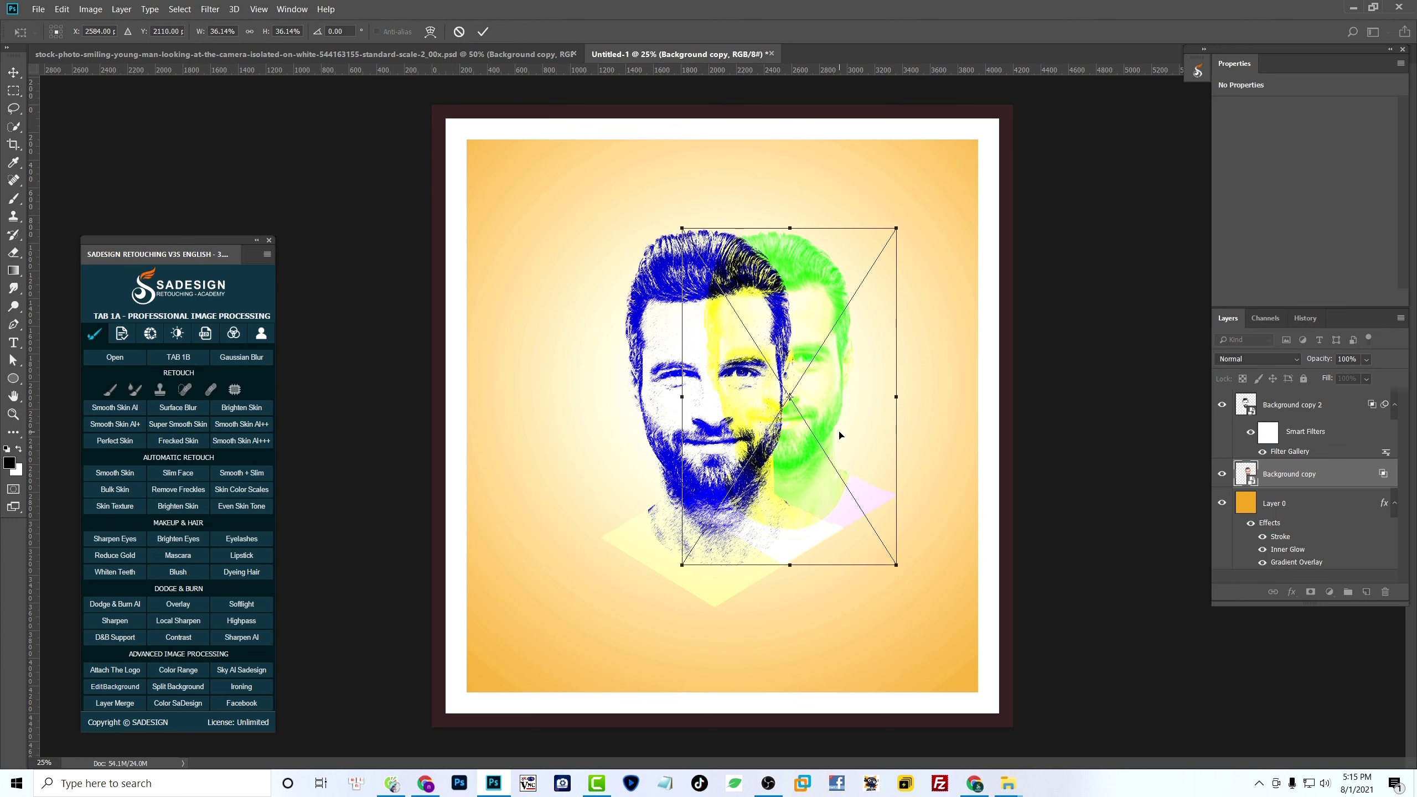
pyautogui.press('Return')
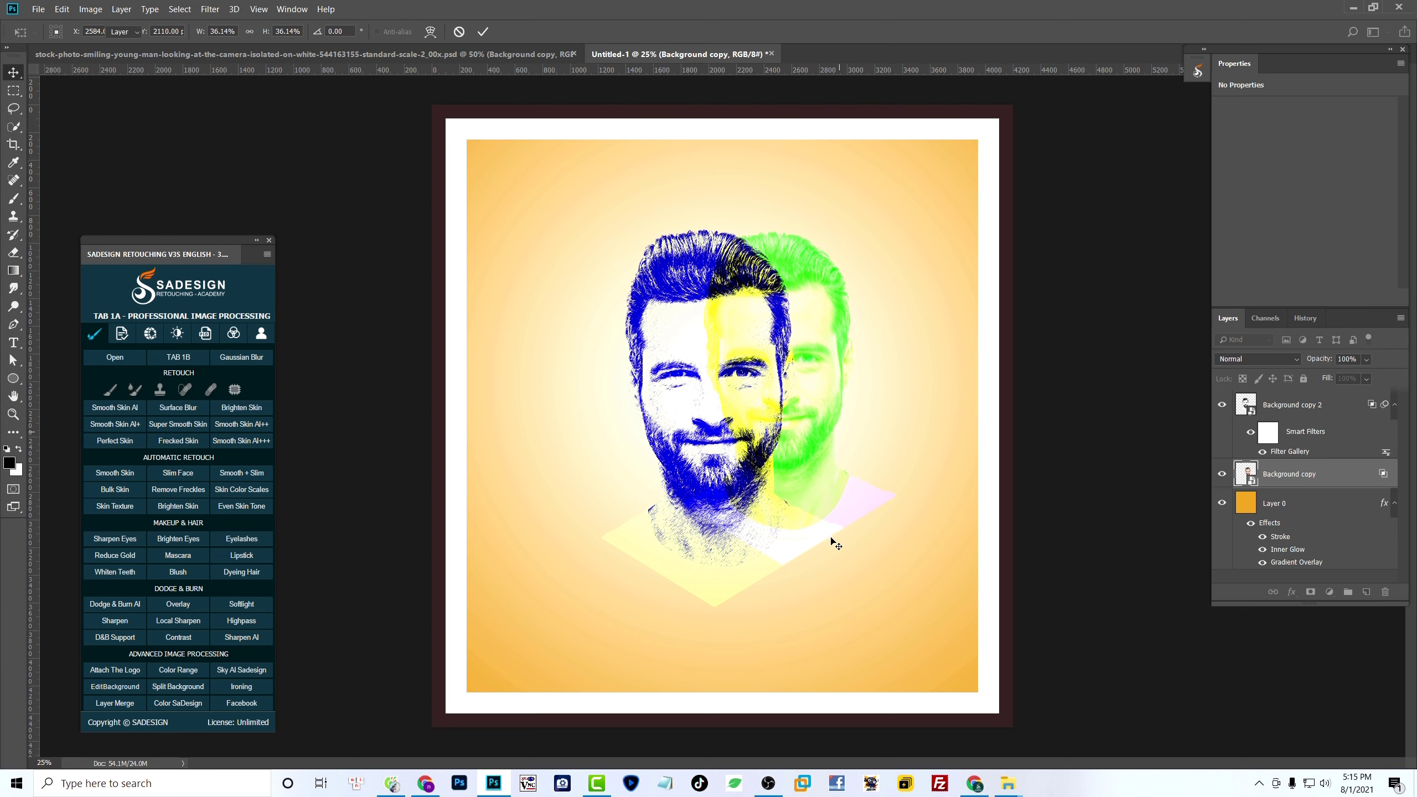
# Step: Zoom in to inspect the overlapping faces and beard, then fit the document on screen
pyautogui.moveTo(848, 563); pyautogui.dragTo(853, 567)
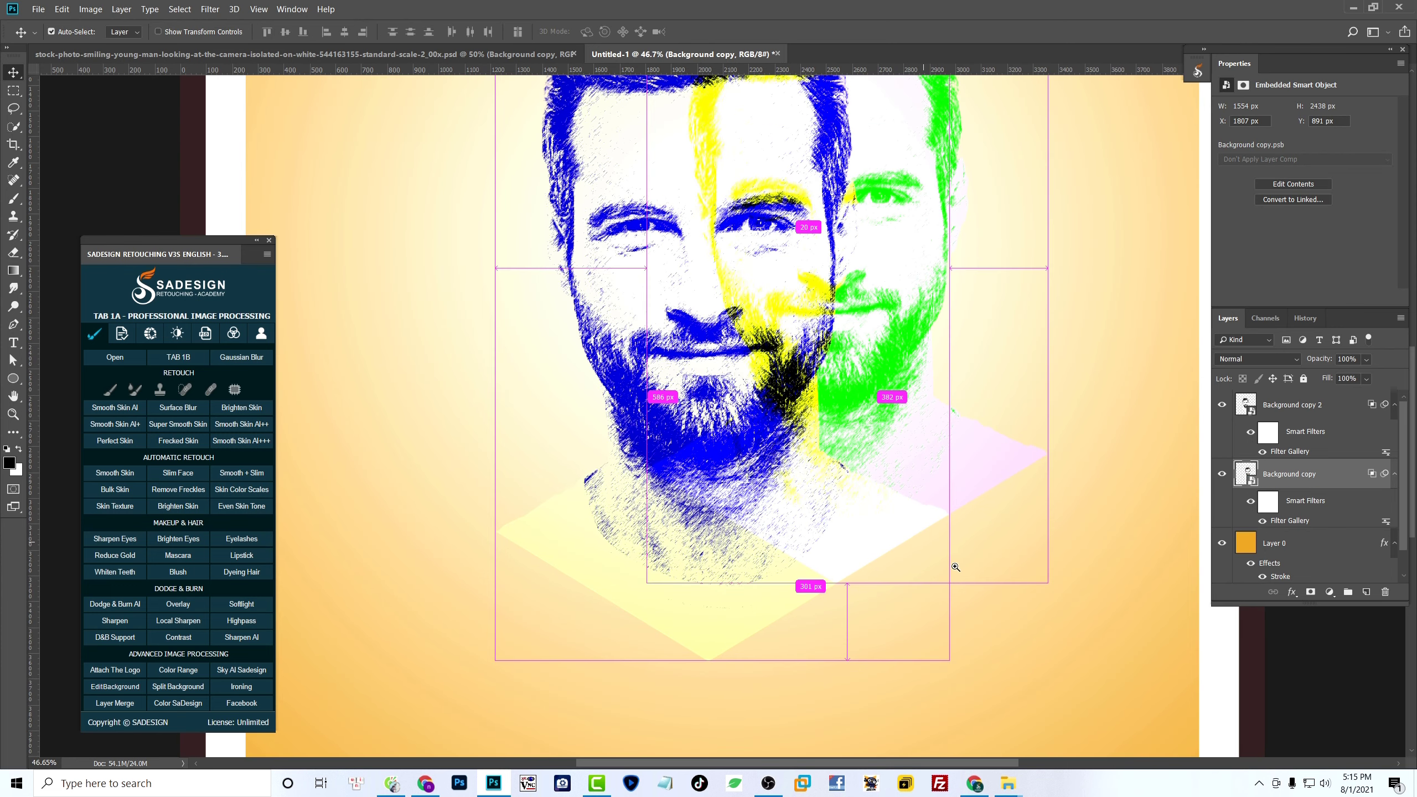
pyautogui.moveTo(955, 567); pyautogui.dragTo(959, 570)
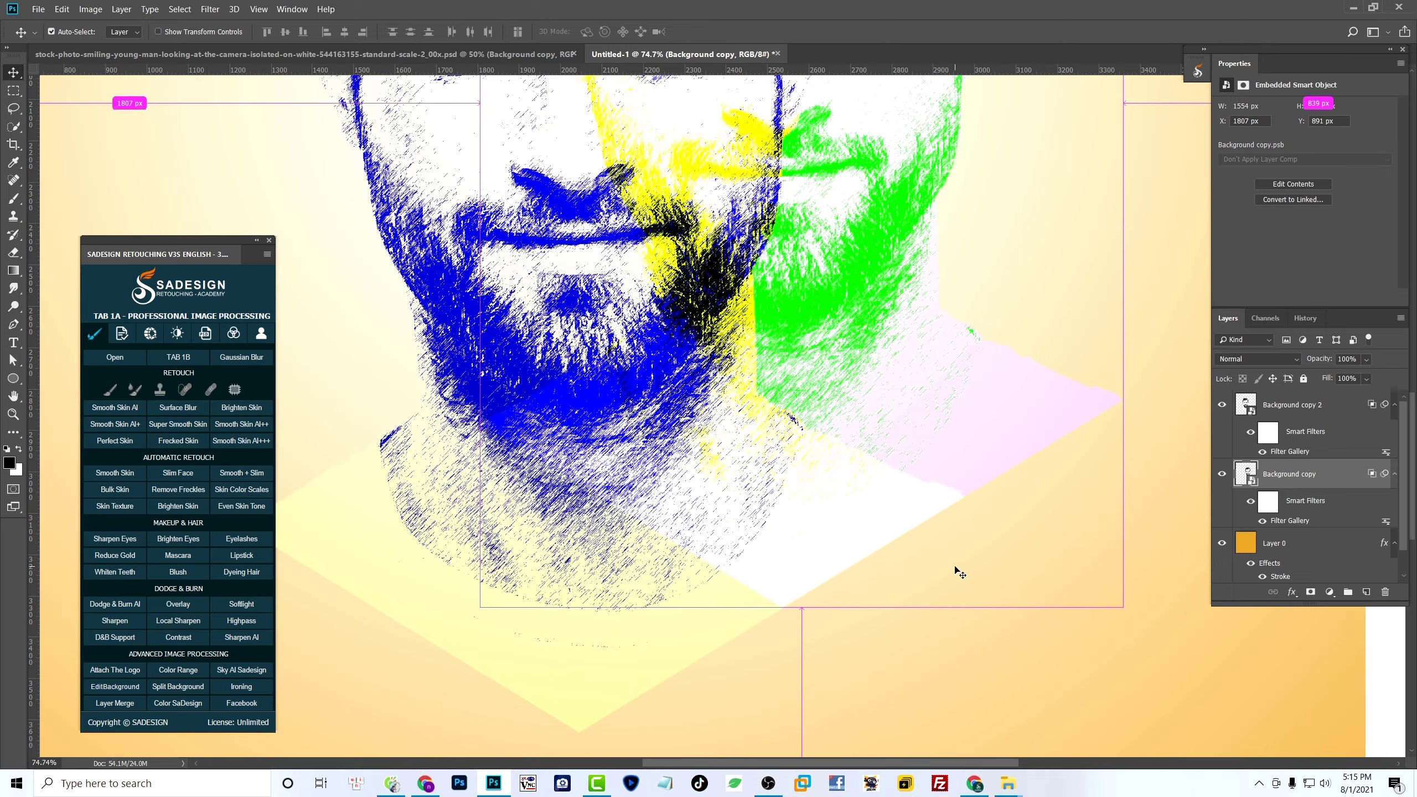
pyautogui.hotkey('ctrl', '-')
pyautogui.hotkey('ctrl', '-')
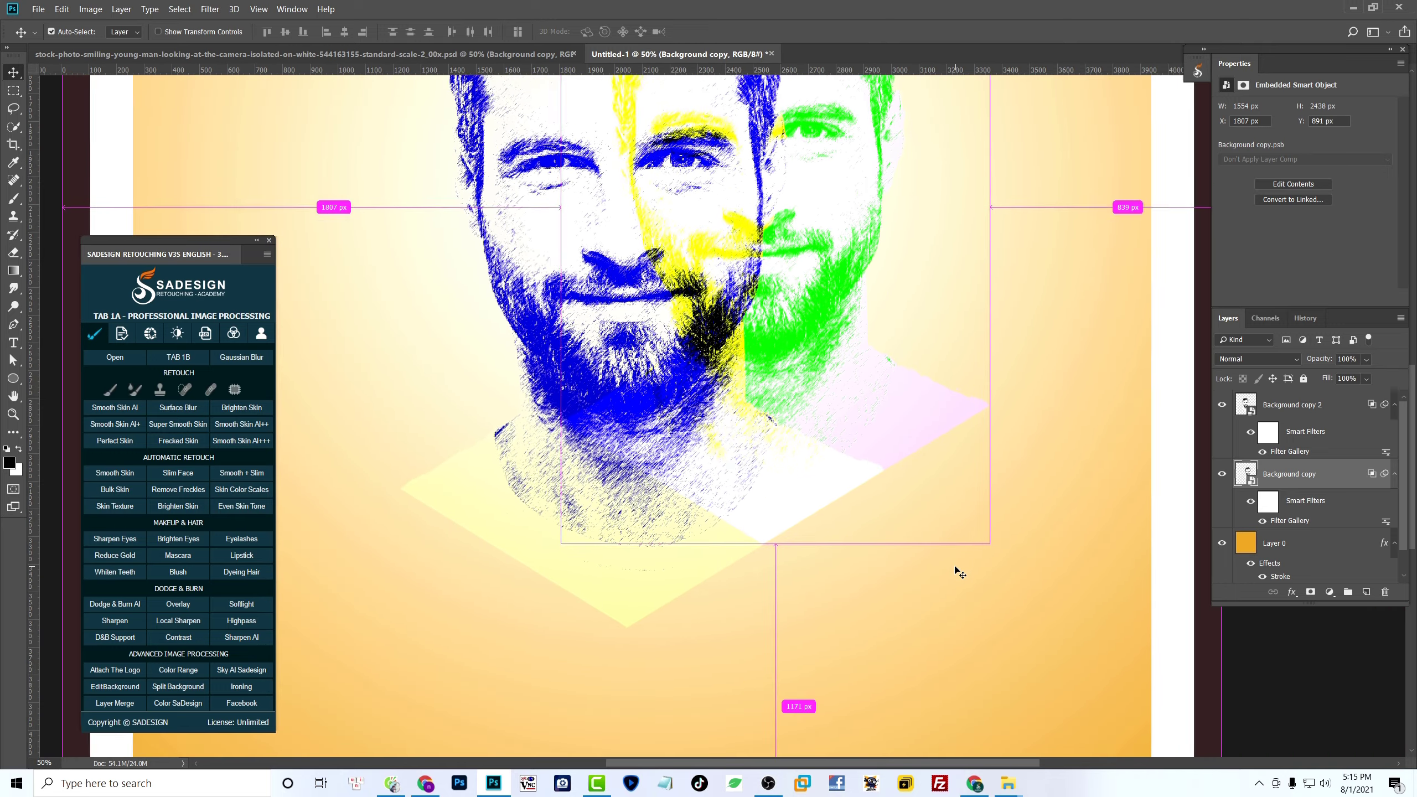
pyautogui.hotkey('ctrl', '-')
pyautogui.hotkey('ctrl', '-')
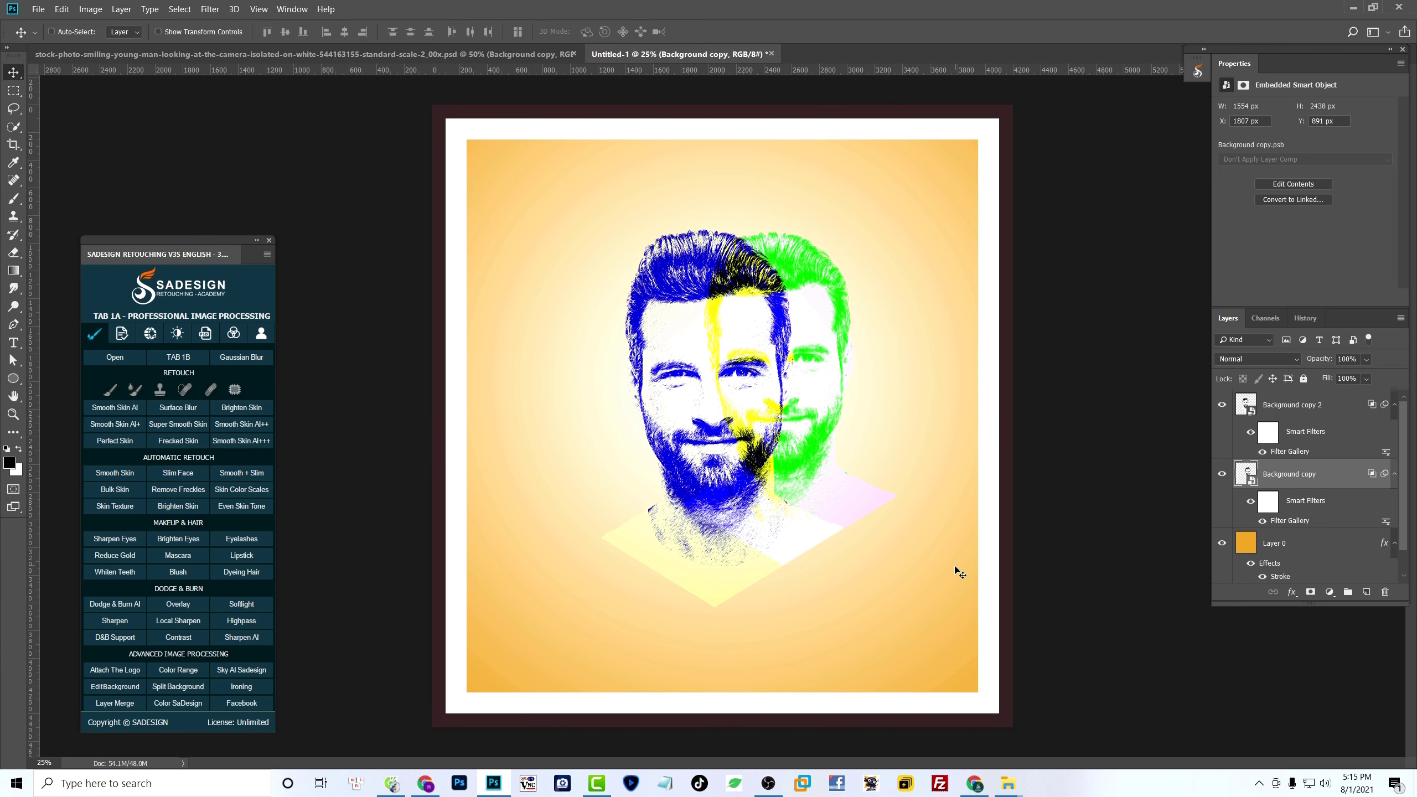
pyautogui.hotkey('ctrl', '0')
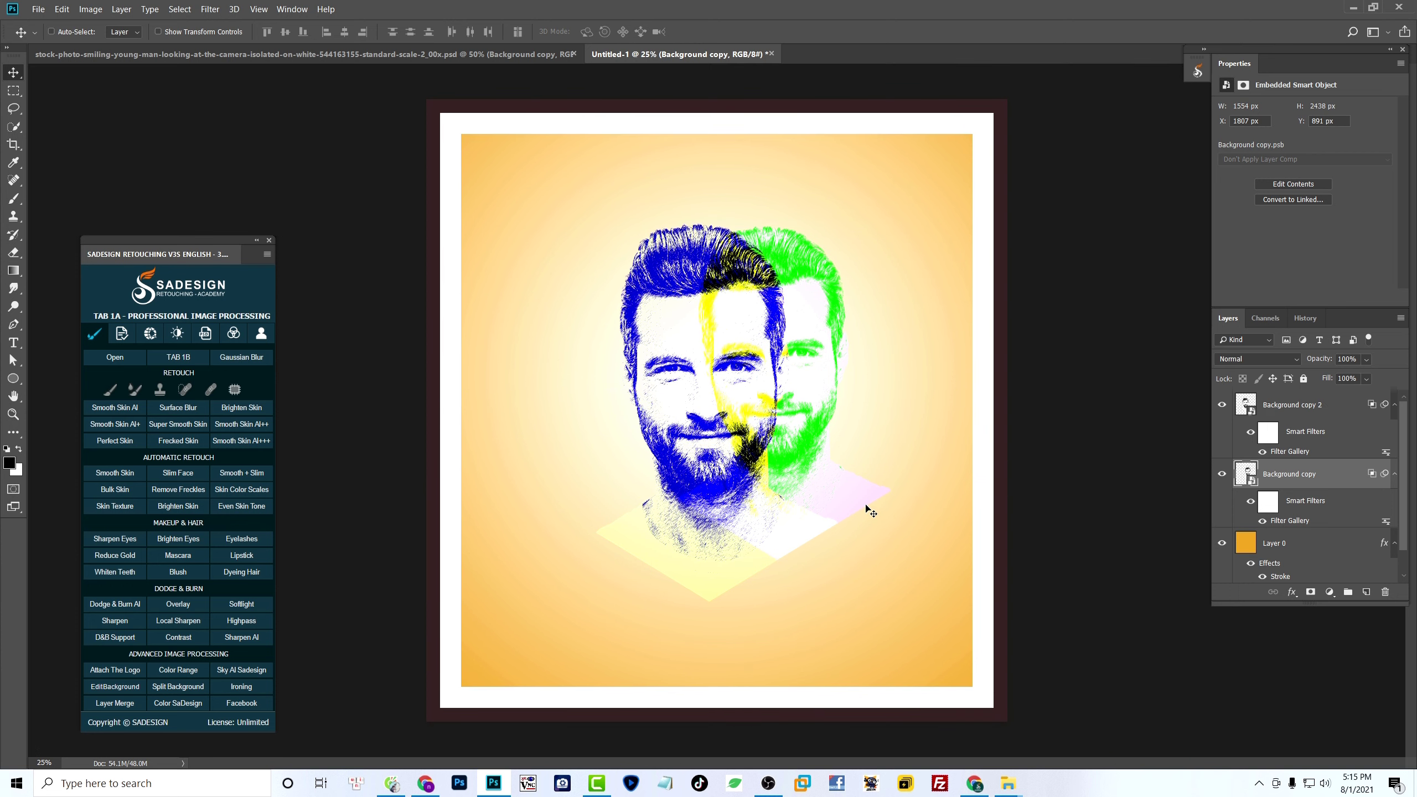
# Step: Duplicate the offset portrait as Background copy 3 and drag it to the left
pyautogui.hotkey('ctrl', 'j')
pyautogui.hotkey('ctrl', 'j')
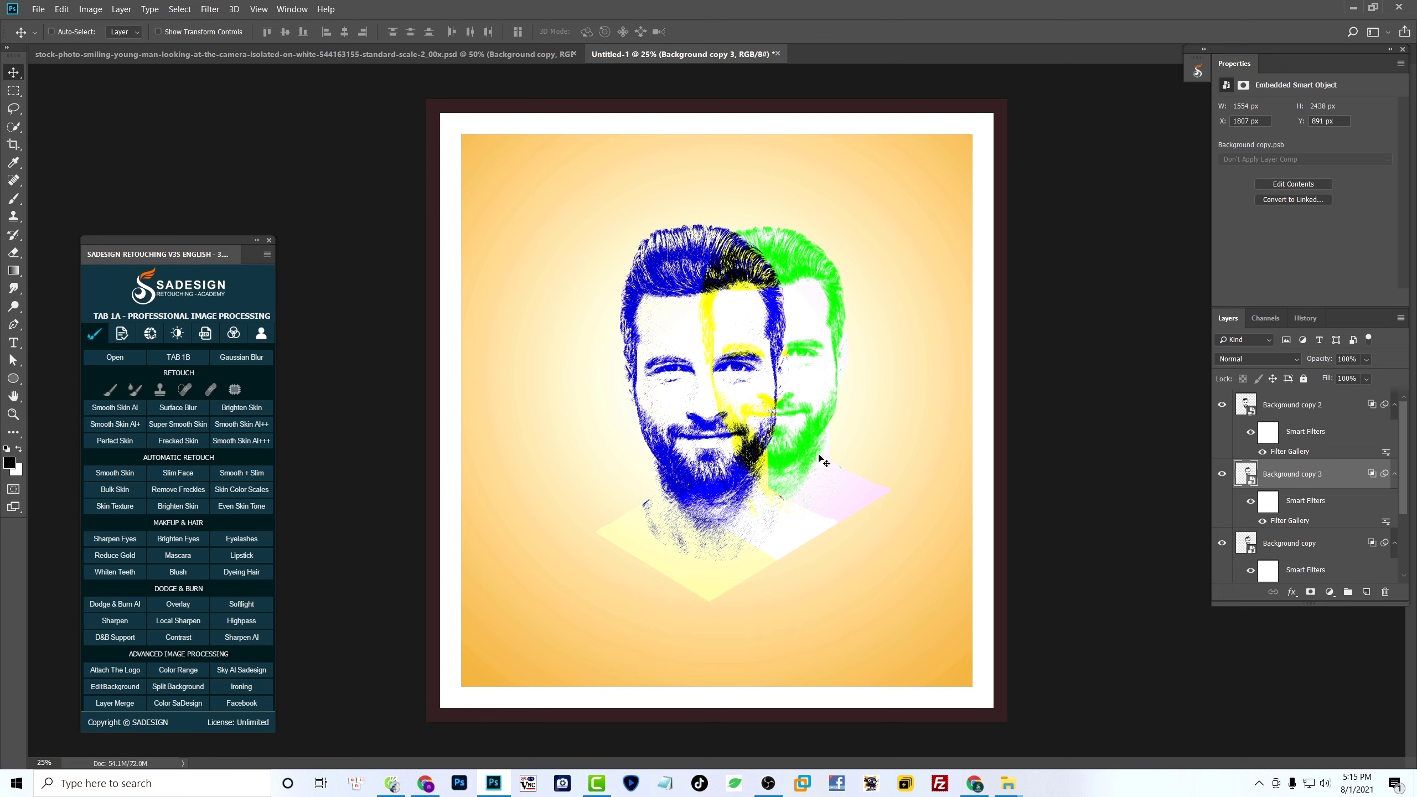
pyautogui.moveTo(801, 452); pyautogui.dragTo(668, 467)
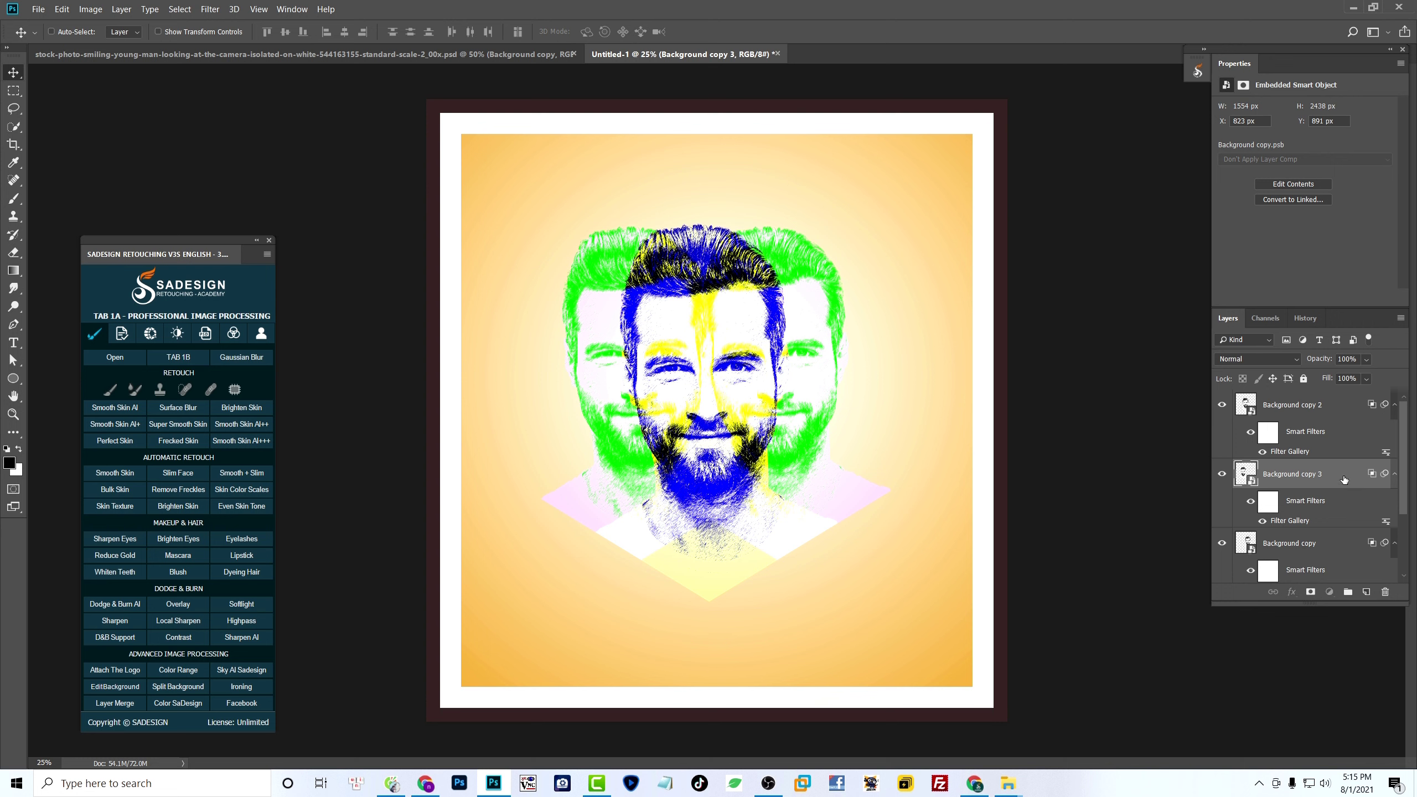
# Step: On Background copy 3, uncheck the R channel and check G so the left face turns red
pyautogui.click(1291, 593)
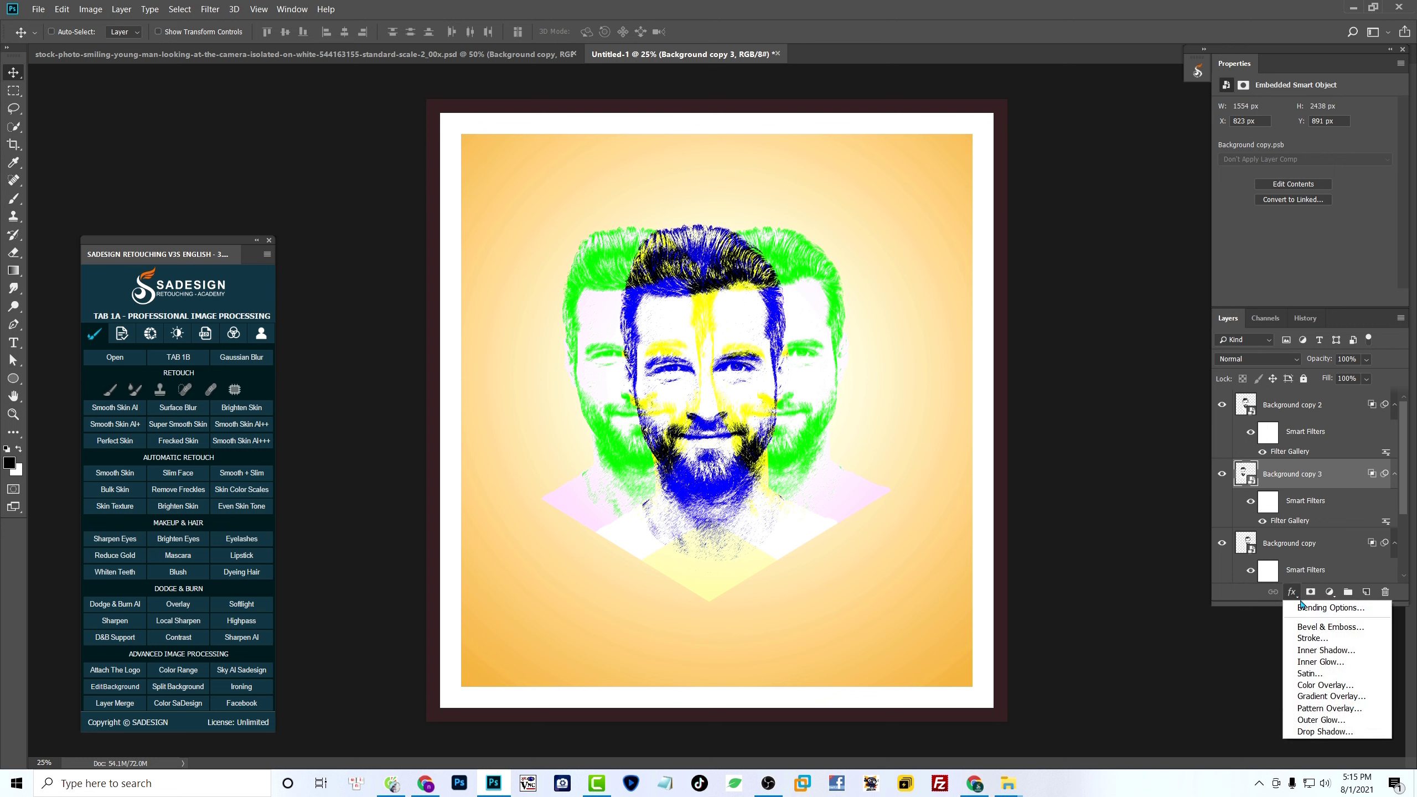
pyautogui.click(1306, 609)
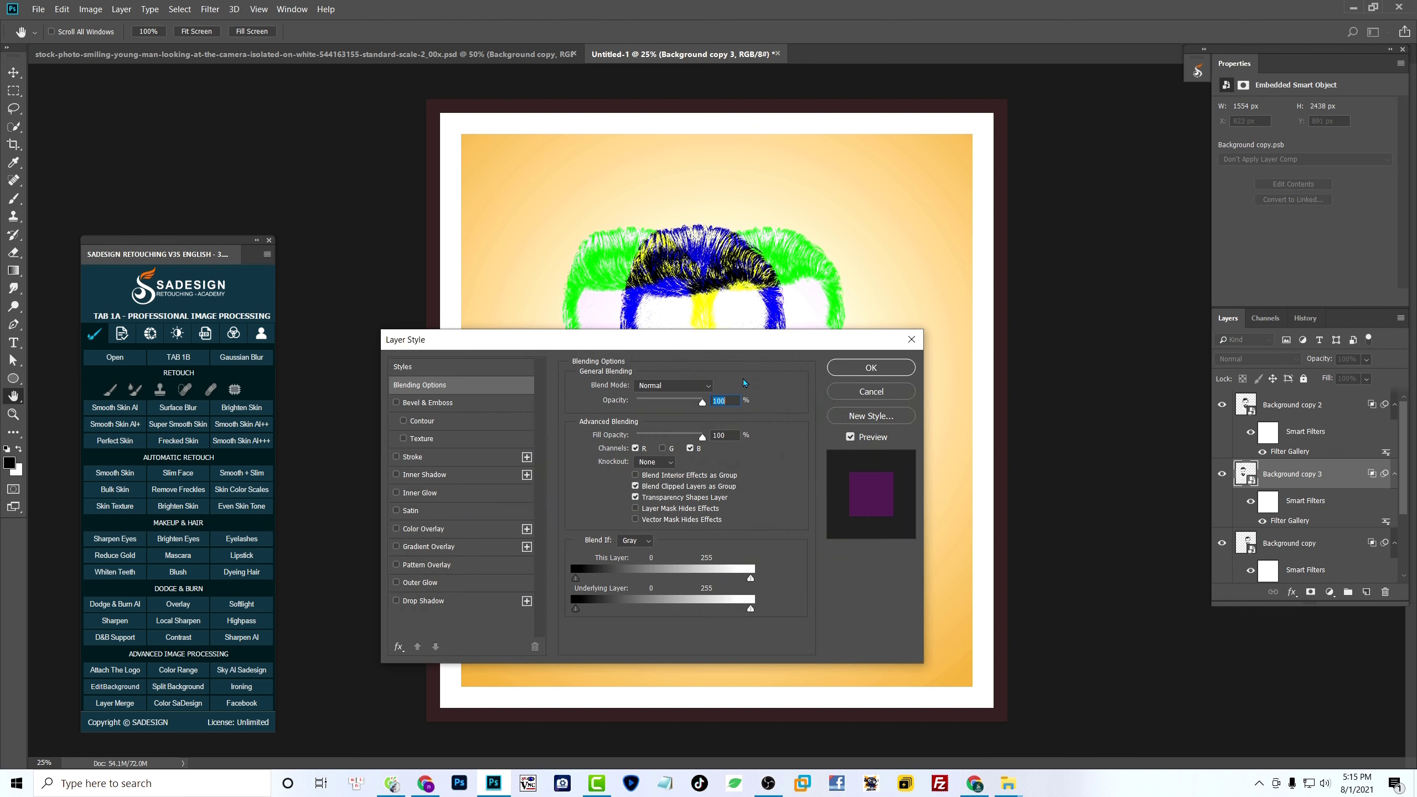
pyautogui.click(663, 449)
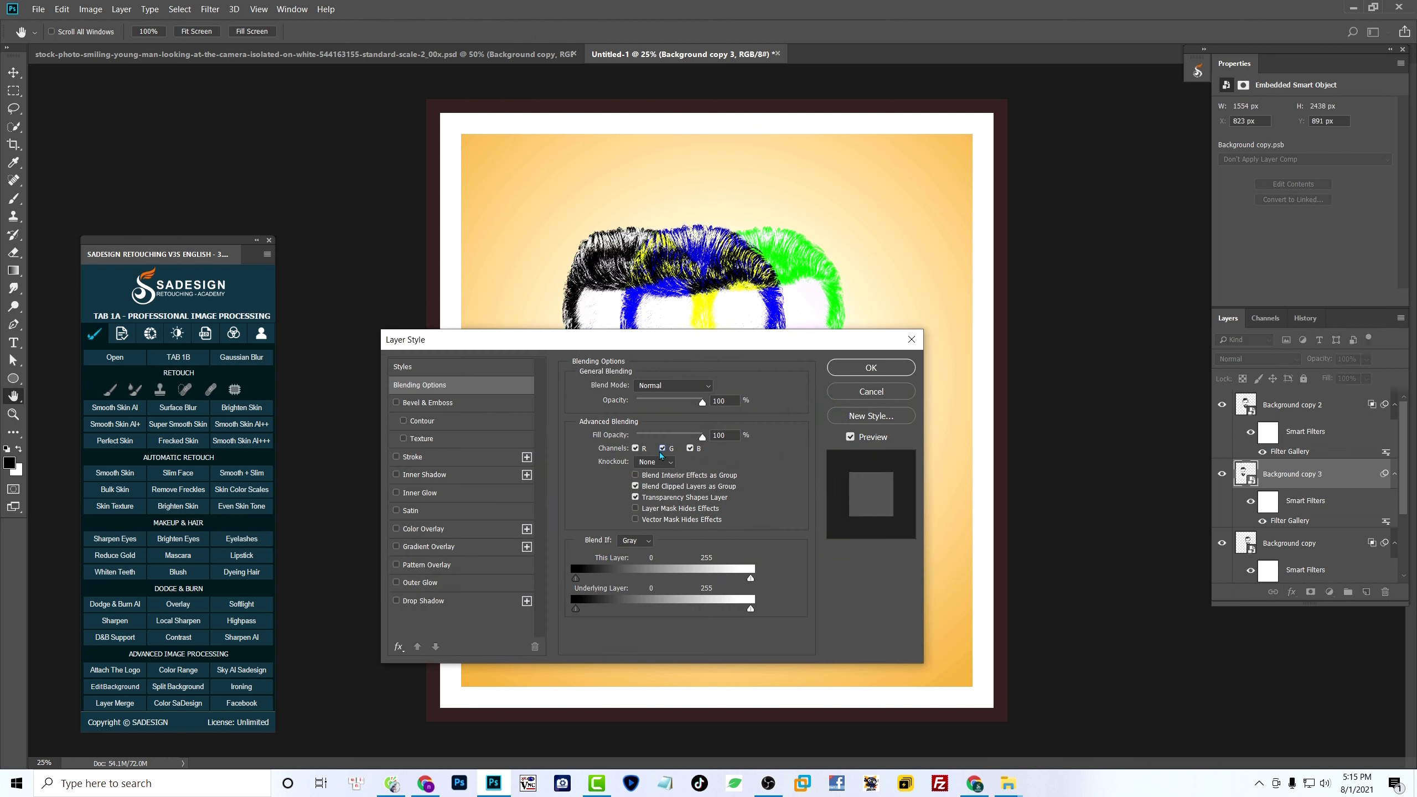
pyautogui.click(636, 450)
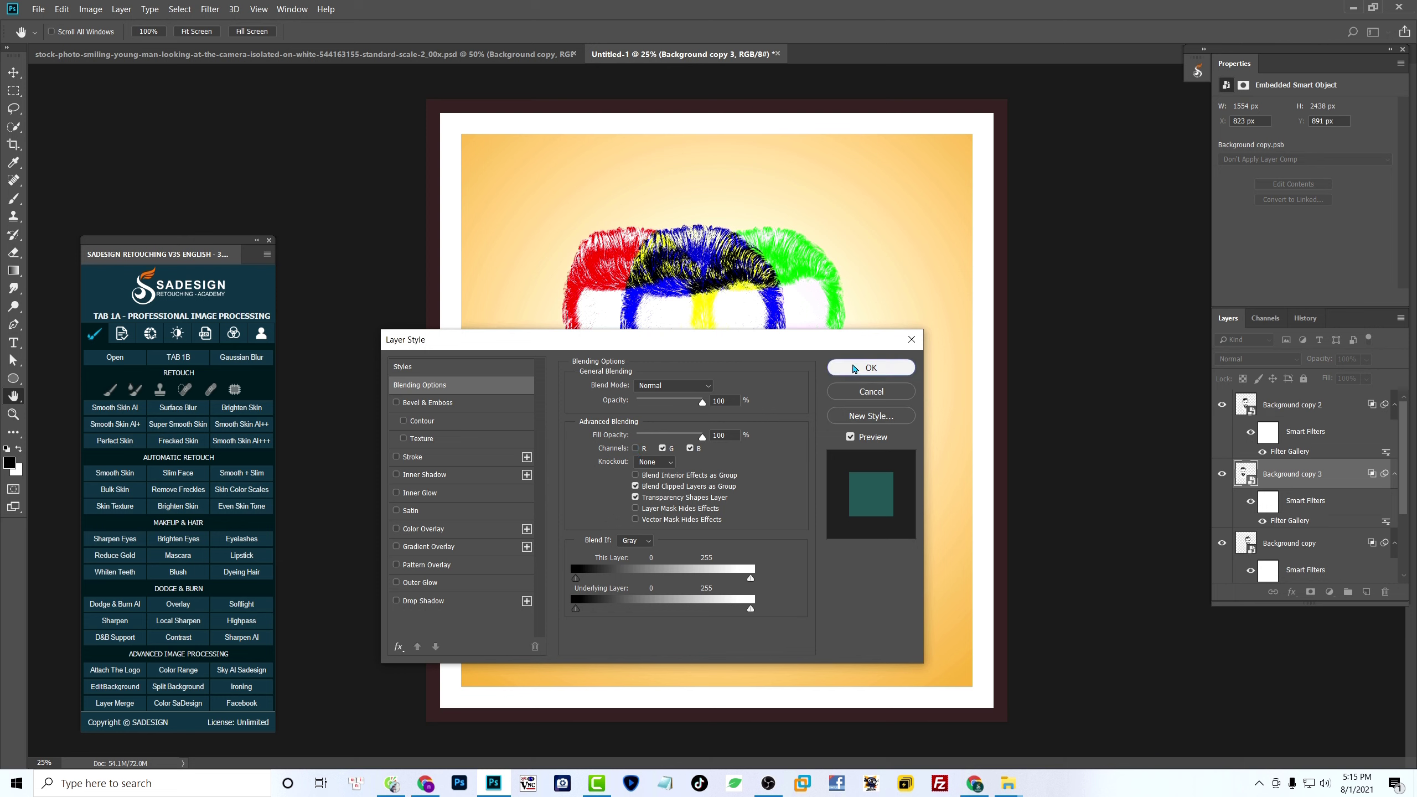
pyautogui.click(853, 368)
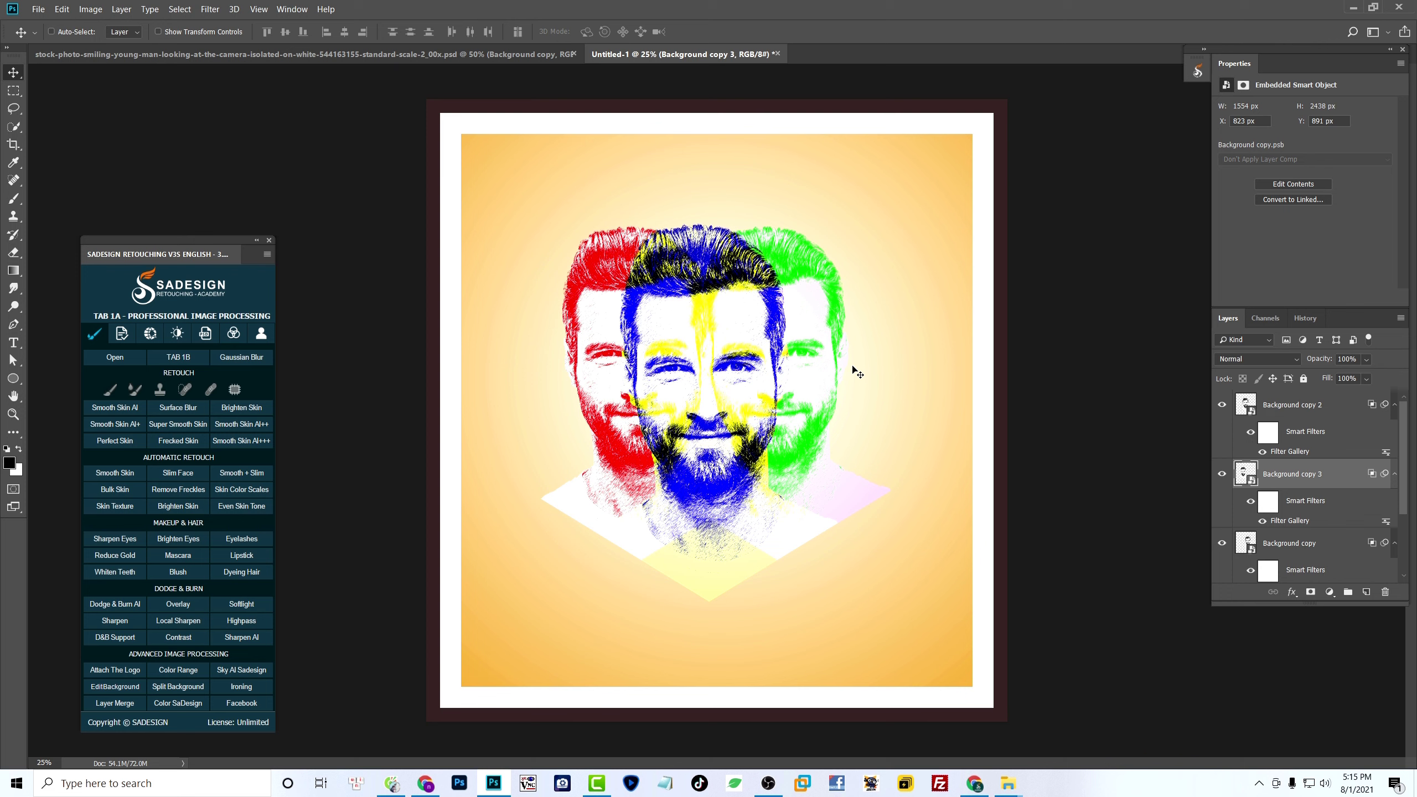
# Step: Add a new empty Layer 1 above Background copy 2 and set its blend mode to Difference
pyautogui.scroll(1, 705, 467)
pyautogui.scroll(1, 705, 467)
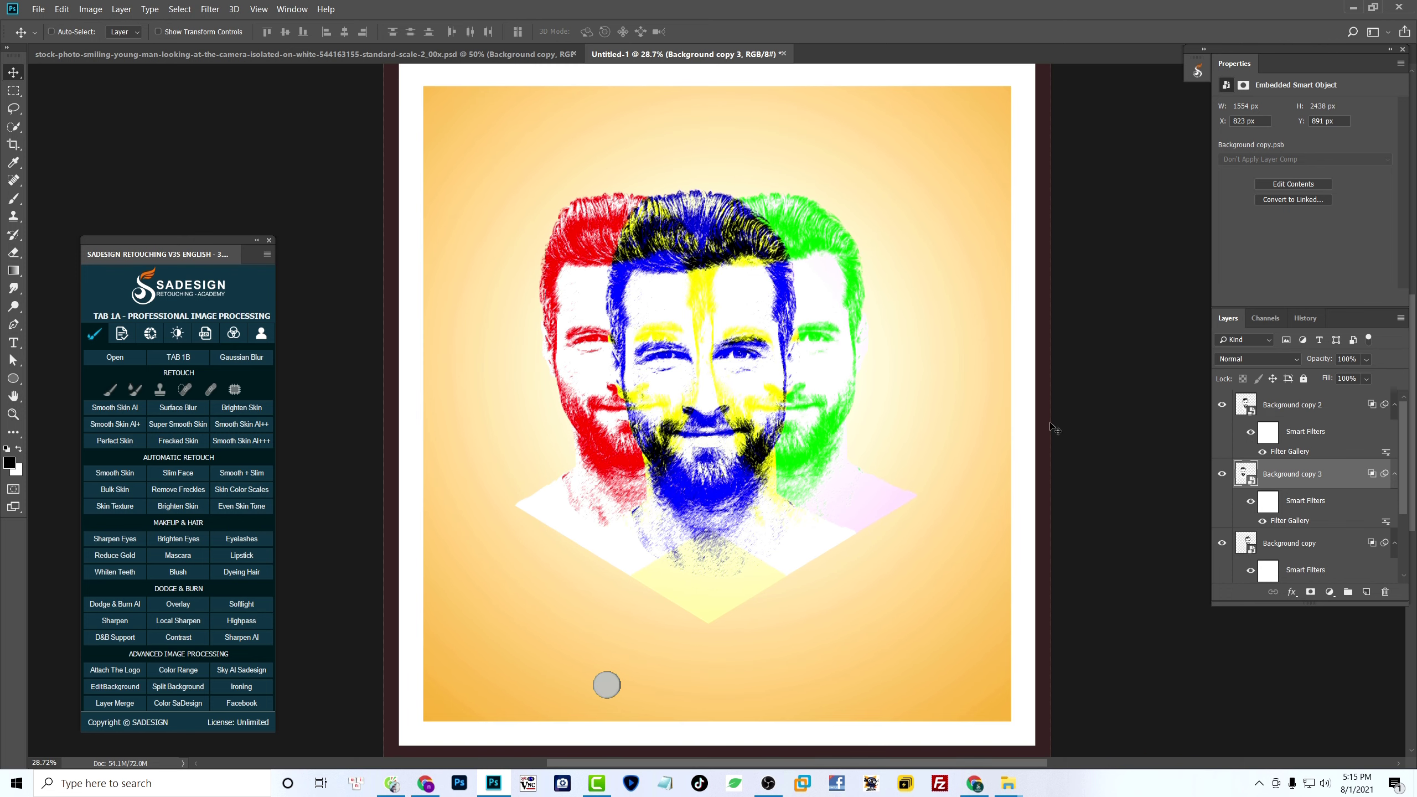
pyautogui.click(1260, 407)
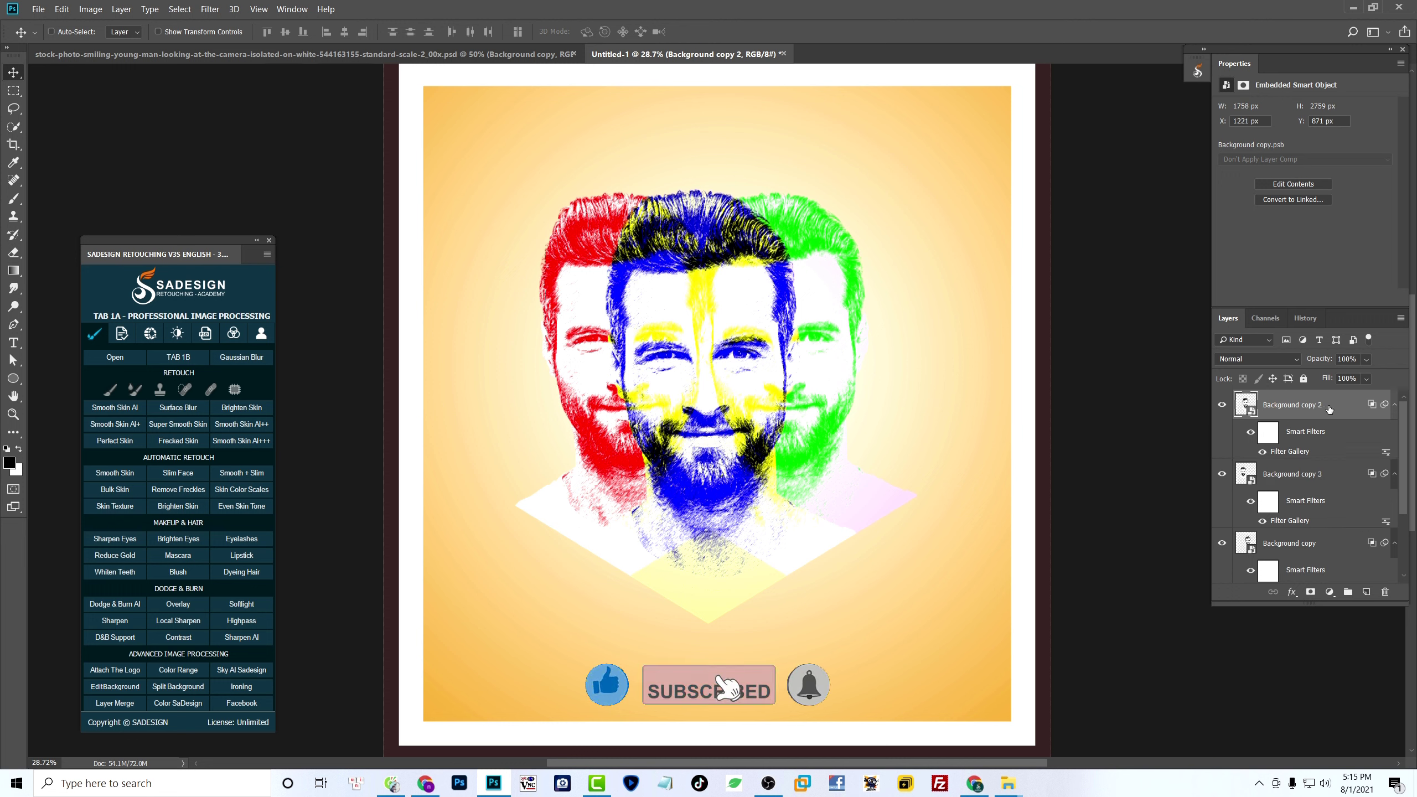
pyautogui.click(1367, 592)
pyautogui.click(1264, 360)
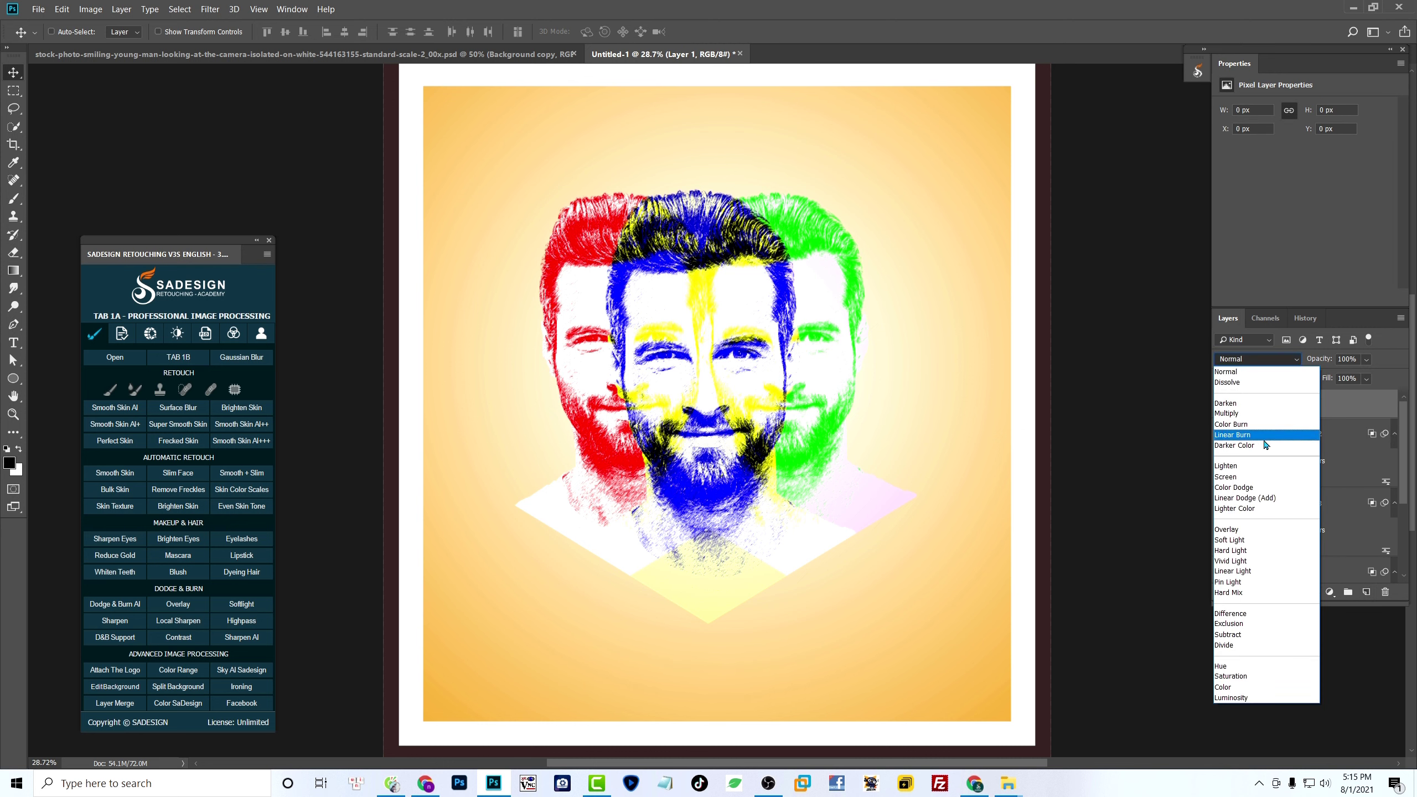
pyautogui.click(1281, 616)
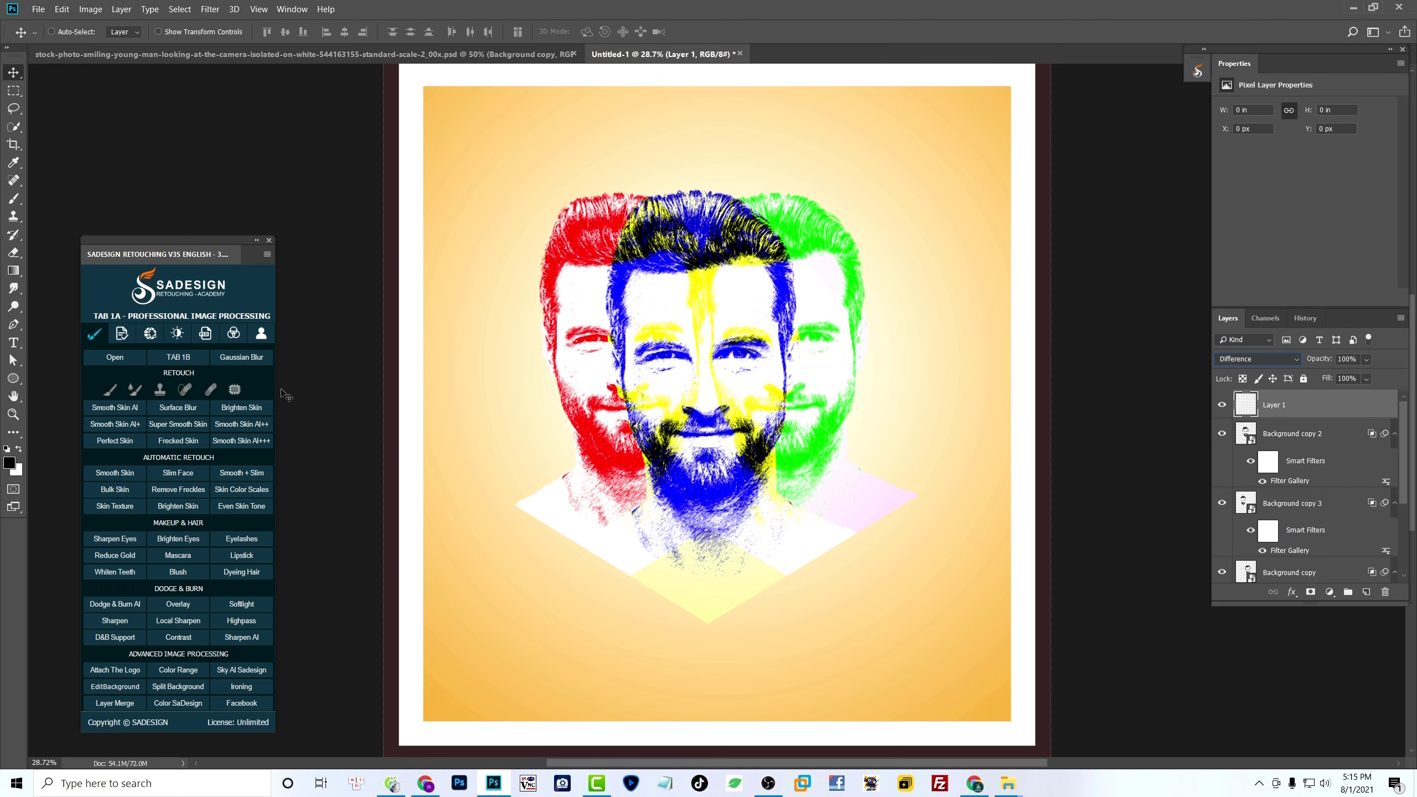
# Step: Type 'SaDesignRetouching.com' below the portrait in white (#ffffff) text
pyautogui.click(14, 350)
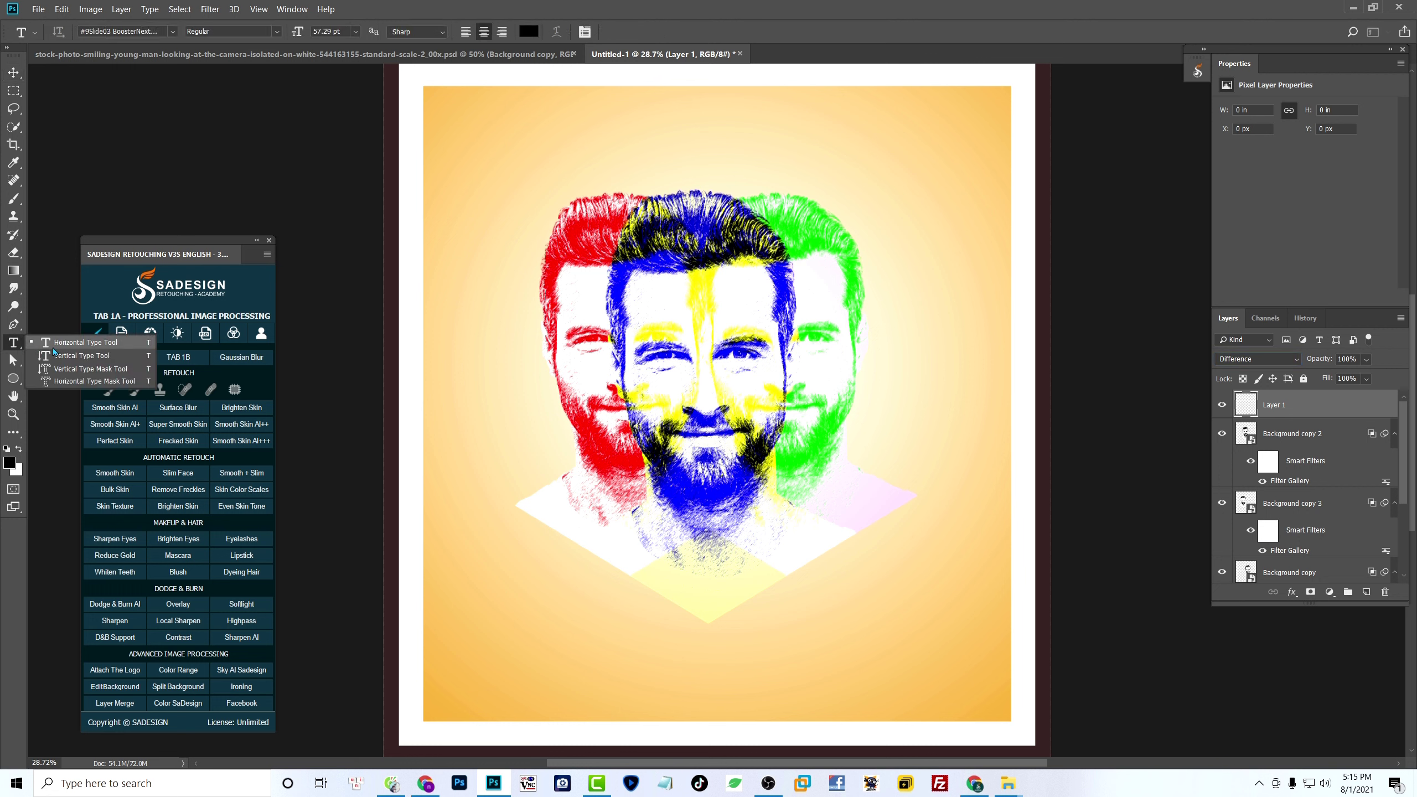
pyautogui.click(73, 346)
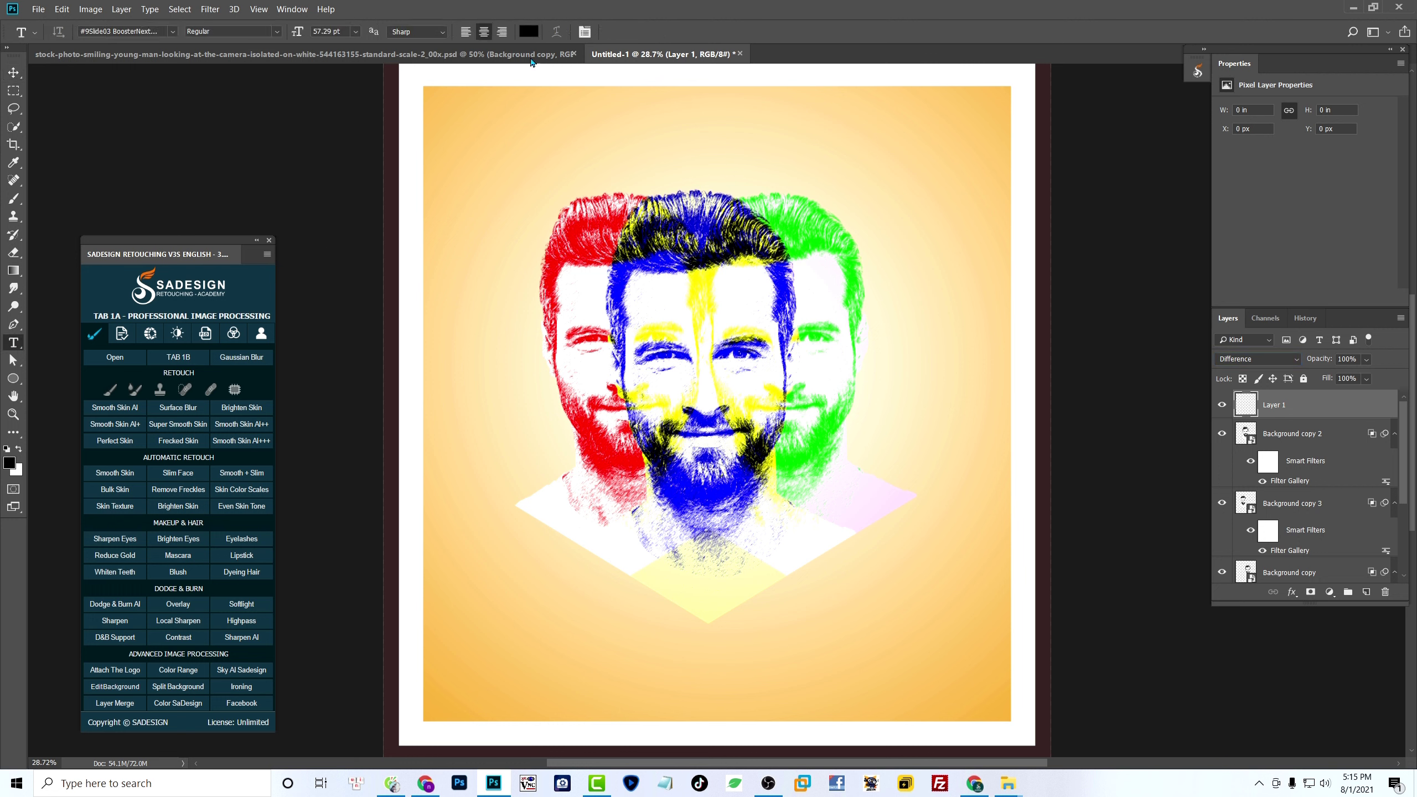
pyautogui.click(527, 31)
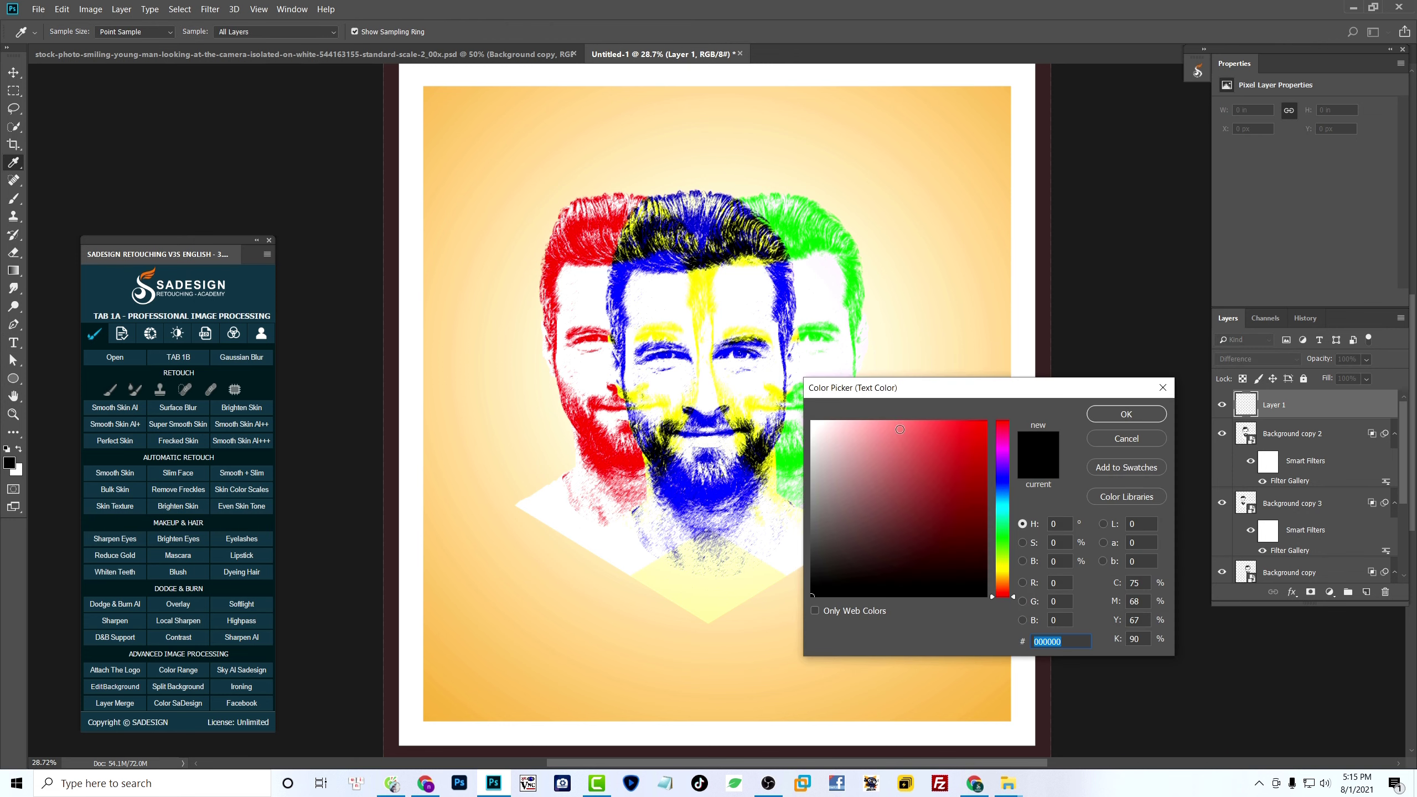
pyautogui.write('ffffff')
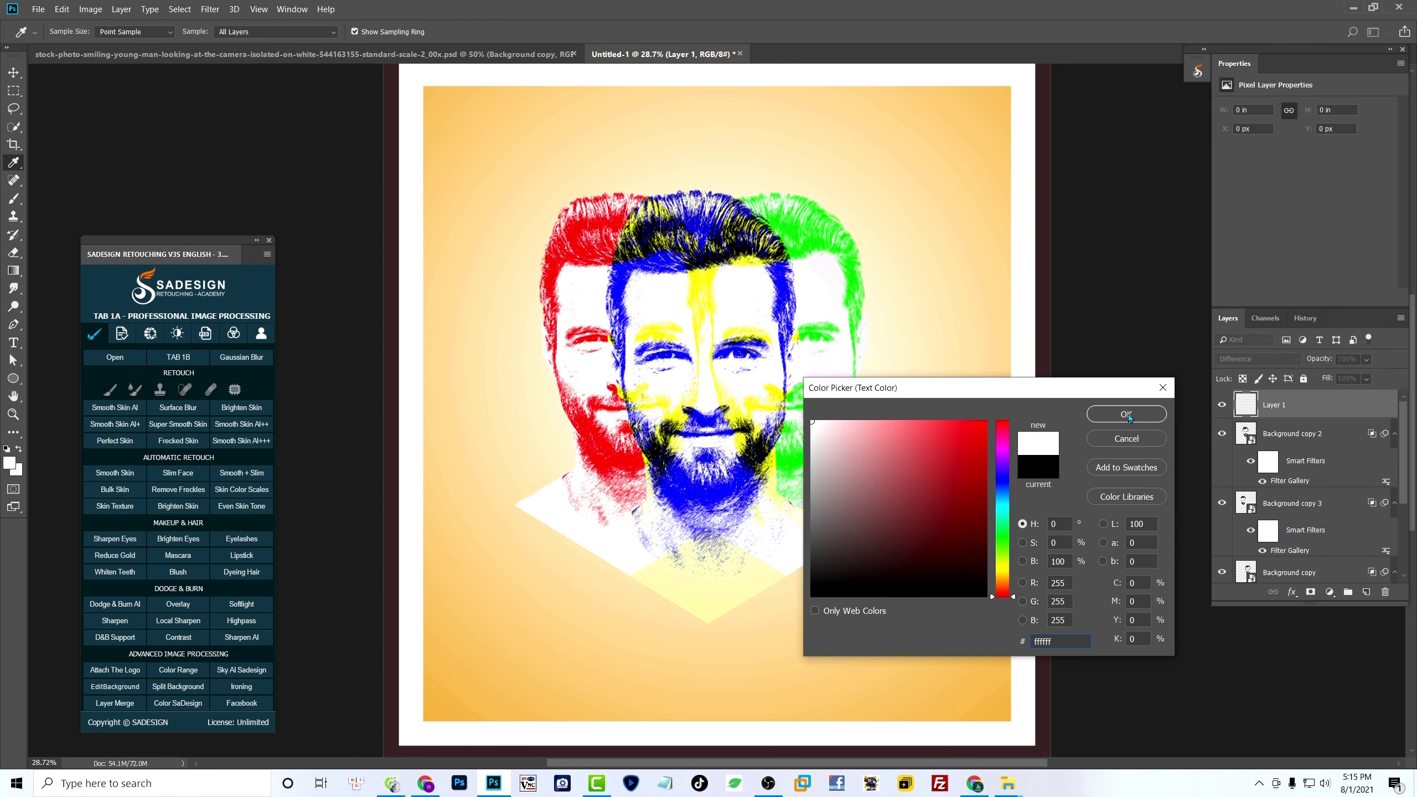
pyautogui.click(1126, 415)
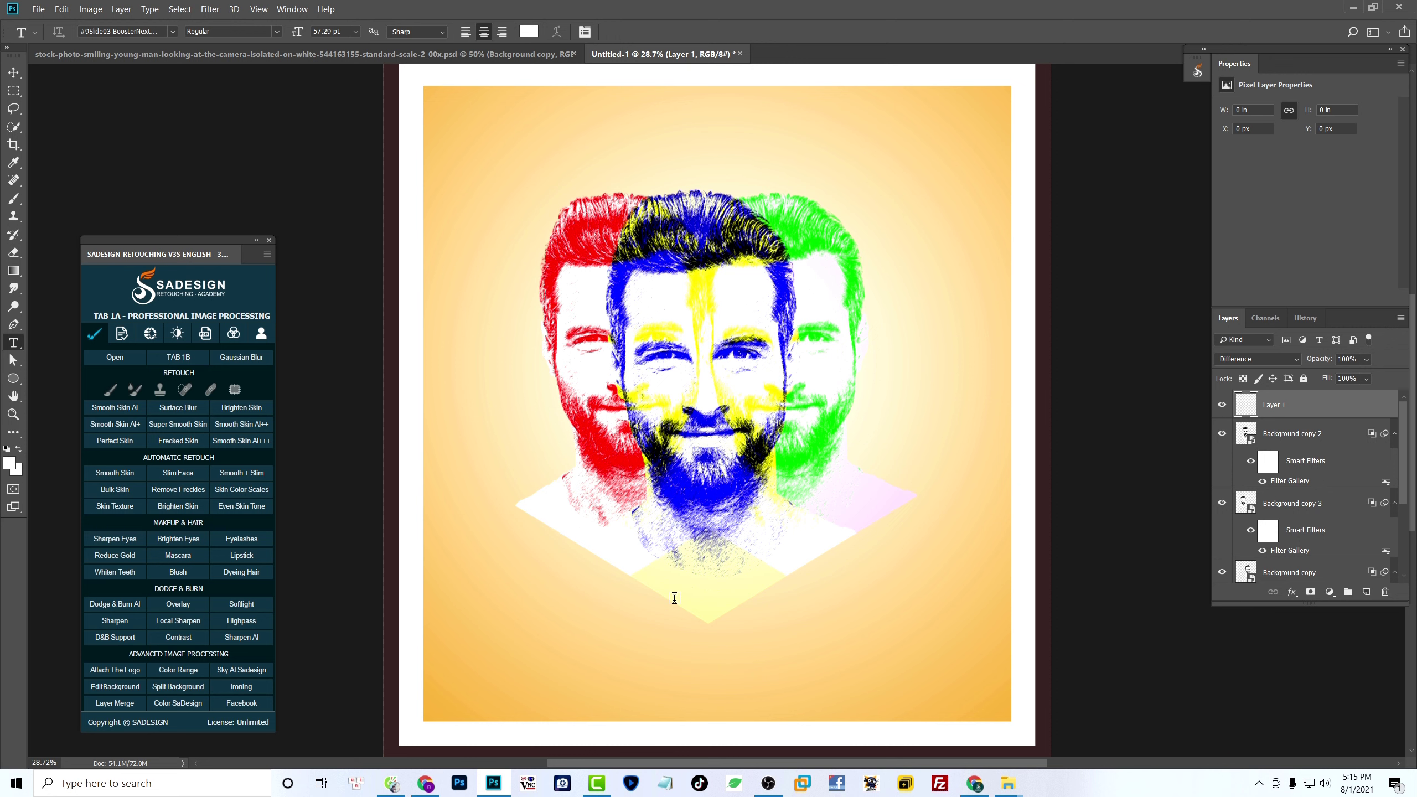
pyautogui.click(674, 598)
pyautogui.write('SaDesi')
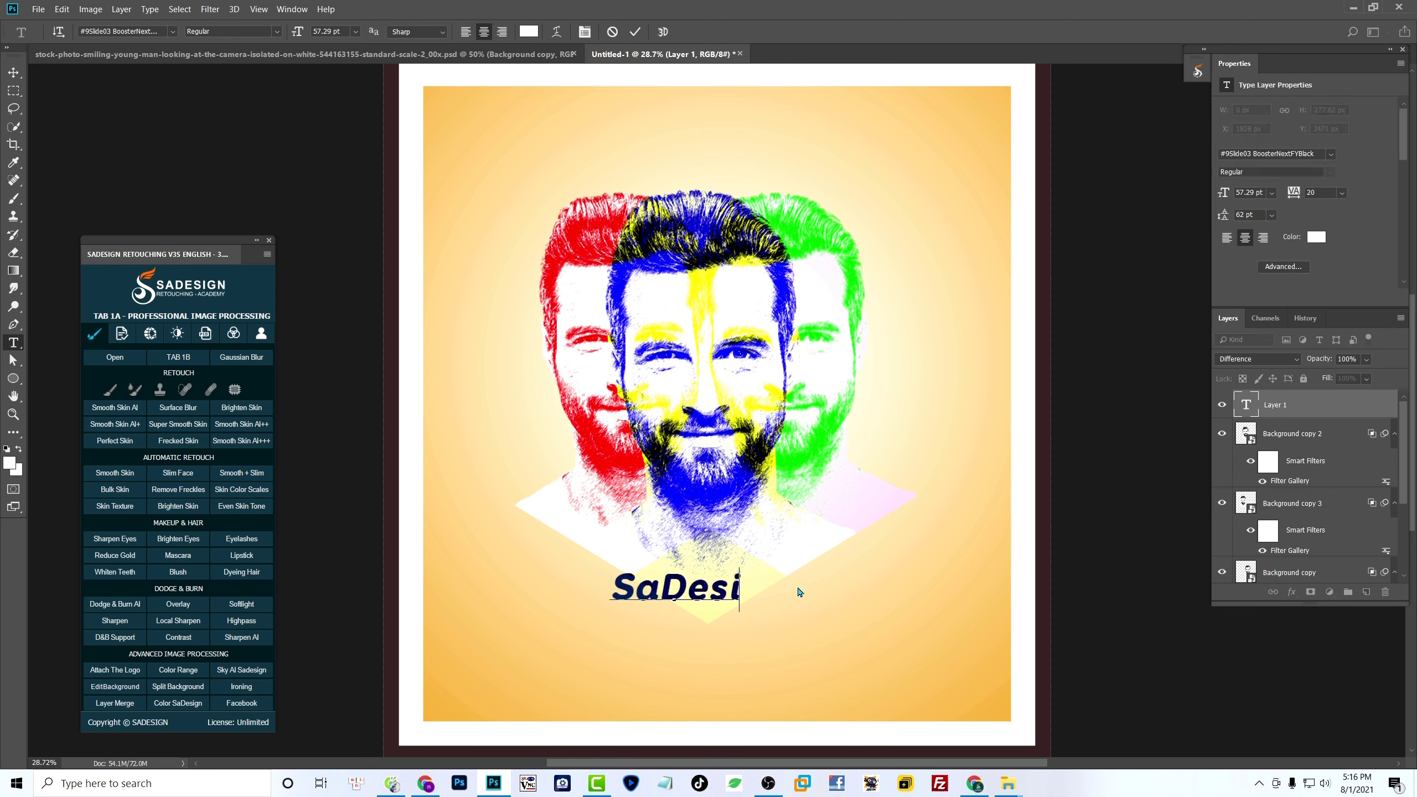
pyautogui.write('gnRetouching')
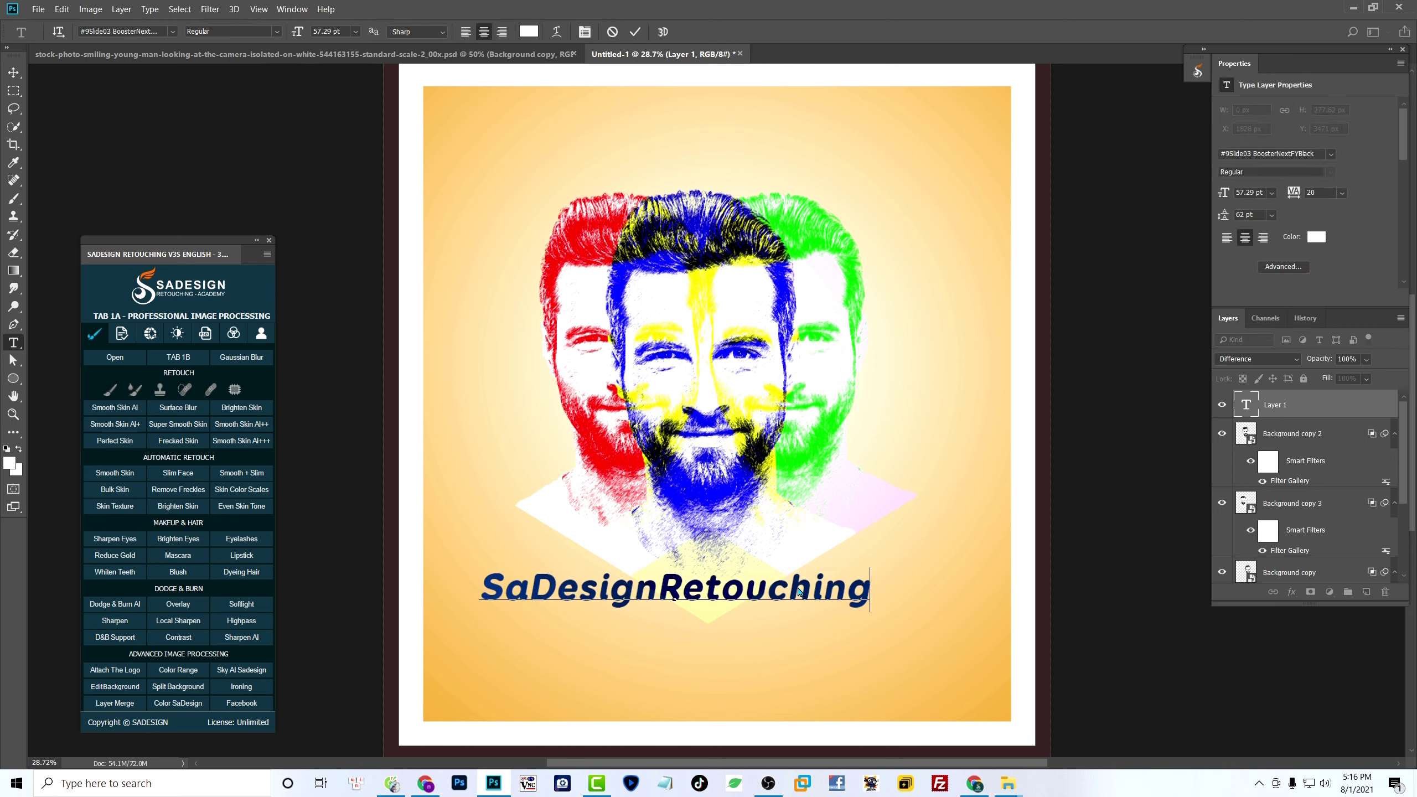
pyautogui.write('.com')
pyautogui.hotkey('ctrl', 'Return')
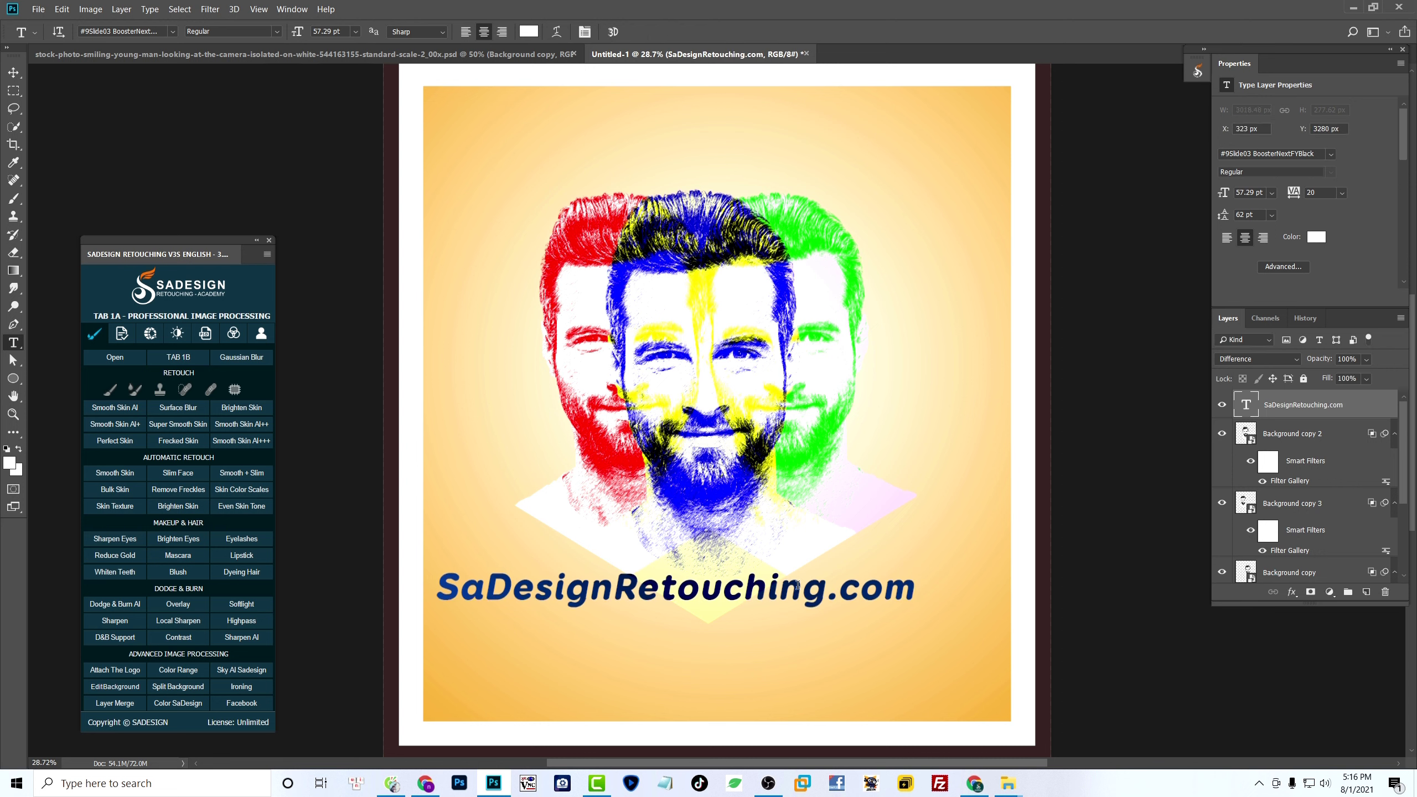
# Step: Centre the text beneath the portrait and nudge it slightly lower
pyautogui.hotkey('ctrl', 't')
pyautogui.moveTo(799, 592)
pyautogui.mouseDown()
pyautogui.moveTo(848, 577)
pyautogui.moveTo(846, 562)
pyautogui.mouseUp()
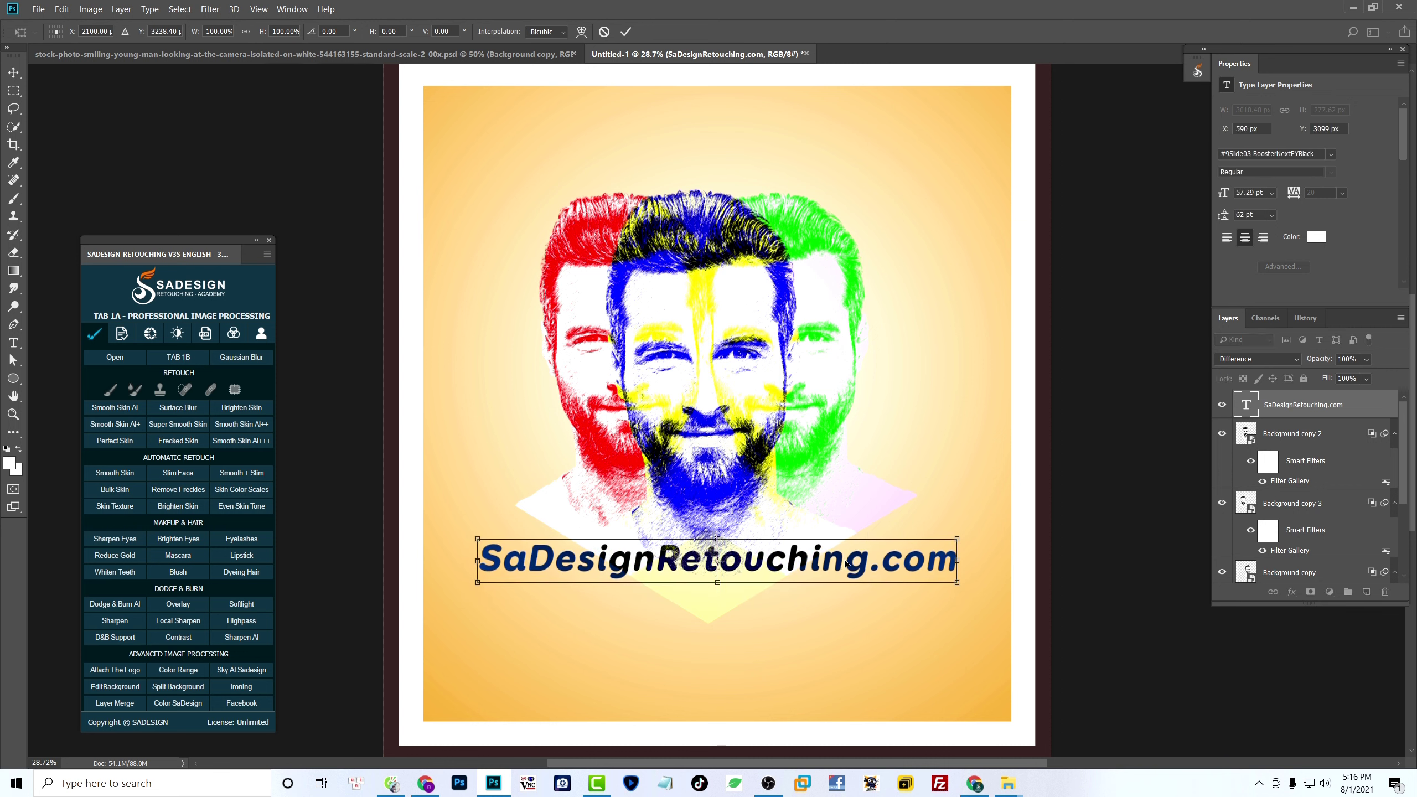
pyautogui.press('Return')
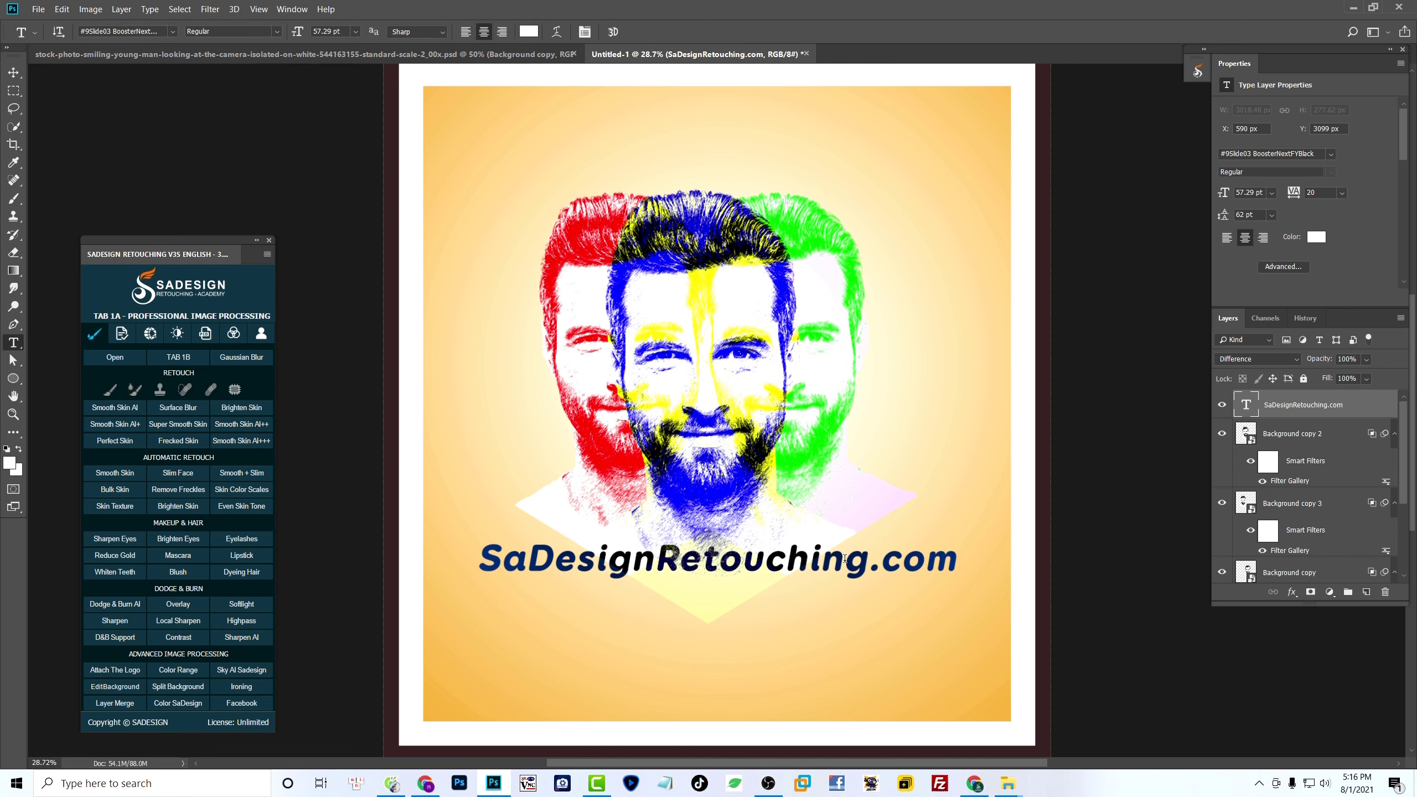
pyautogui.hotkey('ctrl', '-')
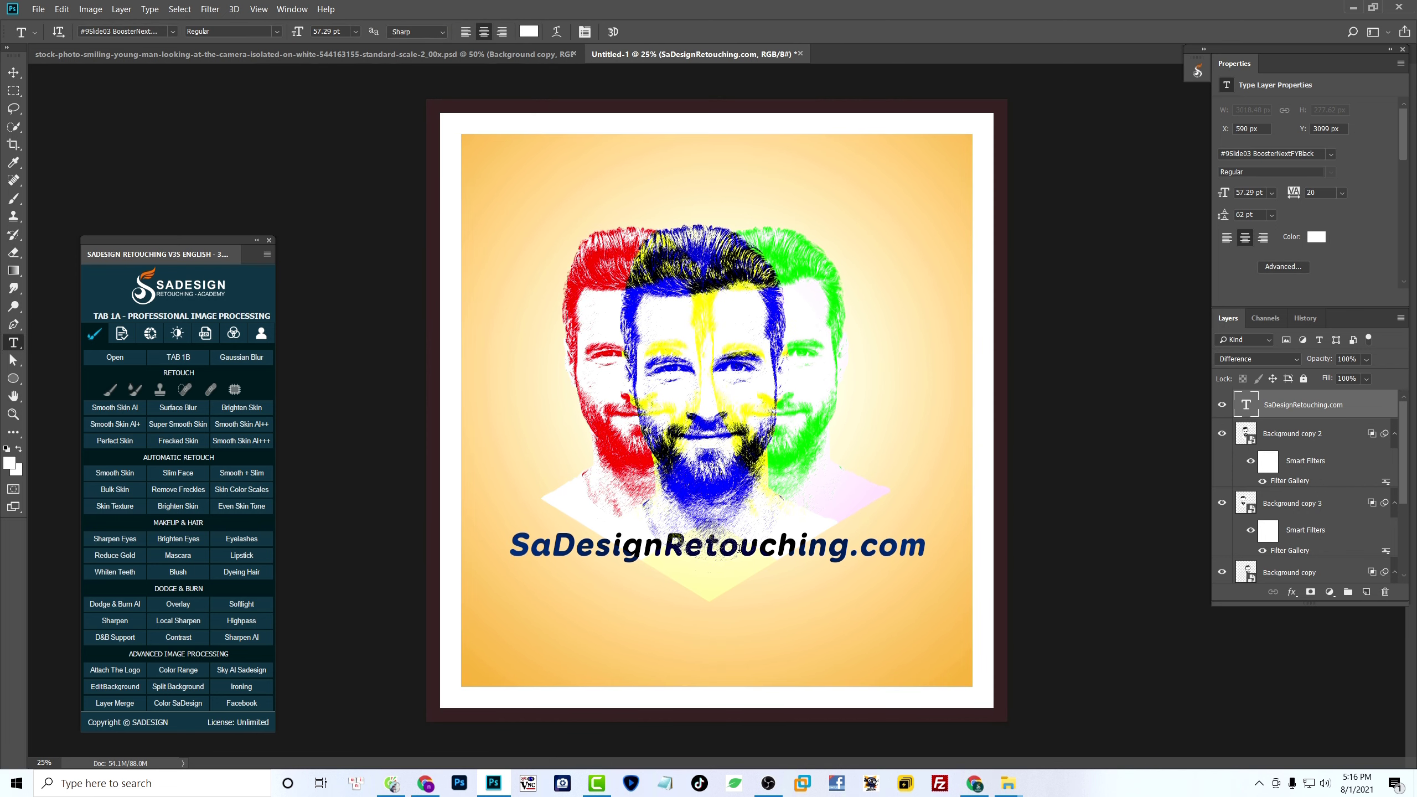
pyautogui.press('v')
pyautogui.moveTo(755, 551); pyautogui.dragTo(755, 558)
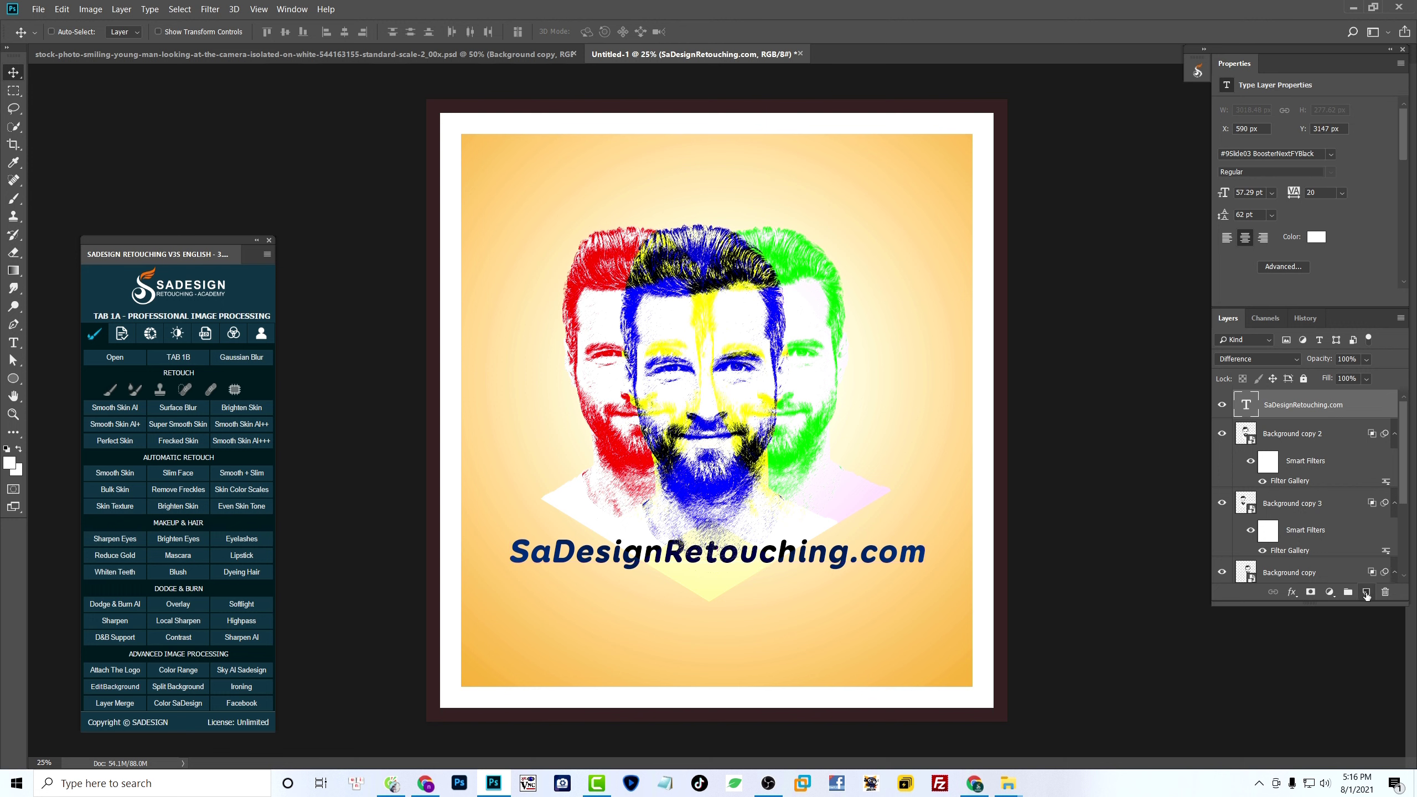
# Step: Add Layer 1 above the text, set it to Linear Burn, and fill it with white
pyautogui.click(1367, 593)
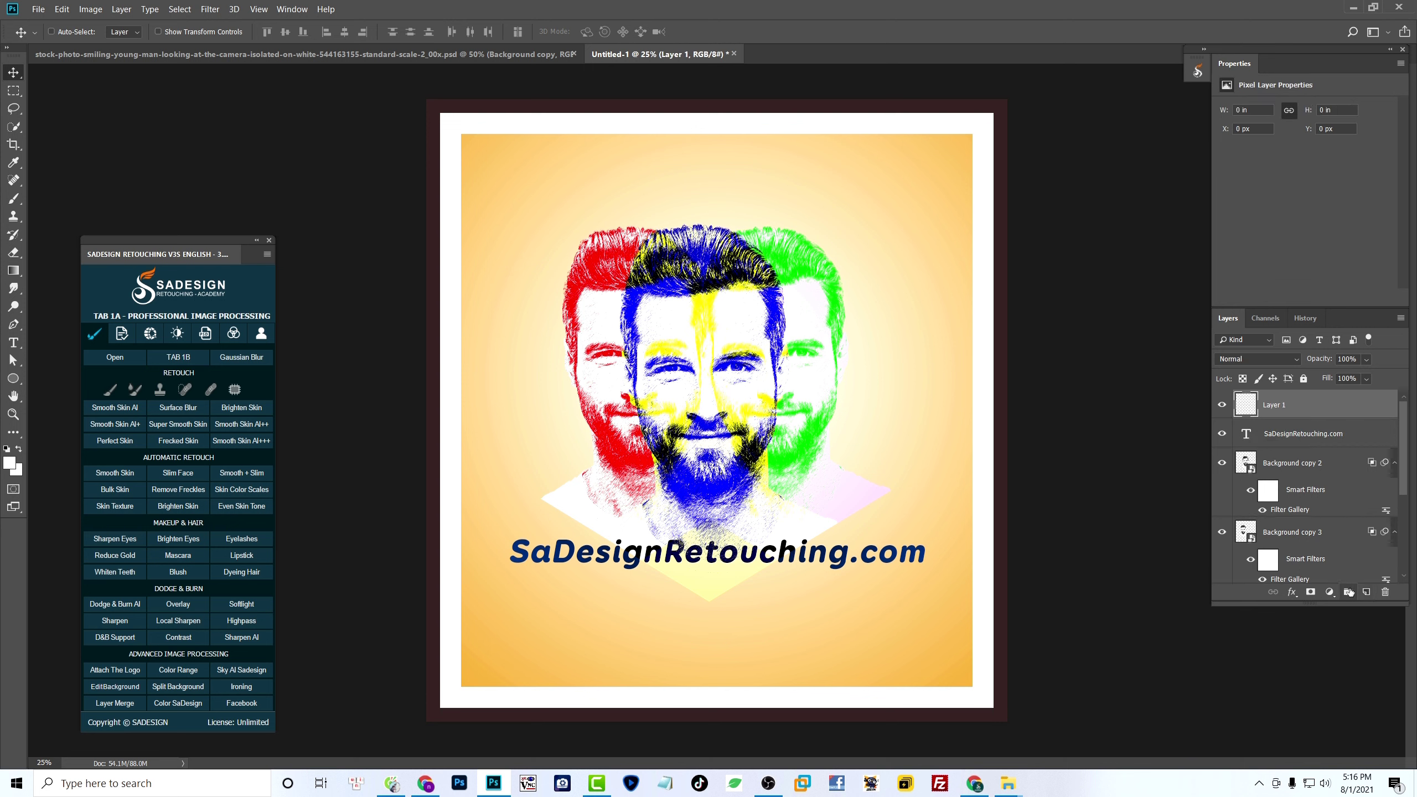
pyautogui.click(1253, 360)
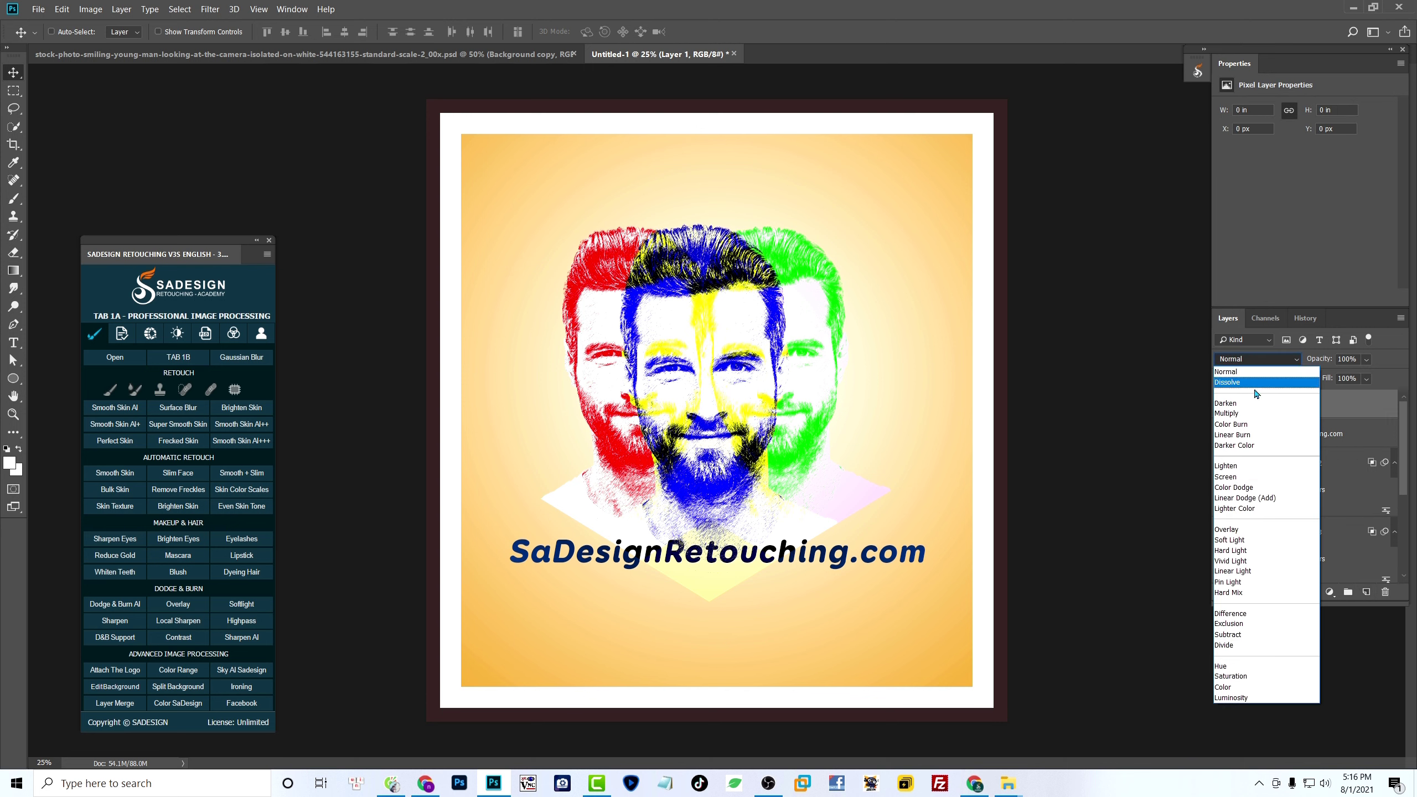
pyautogui.click(1277, 442)
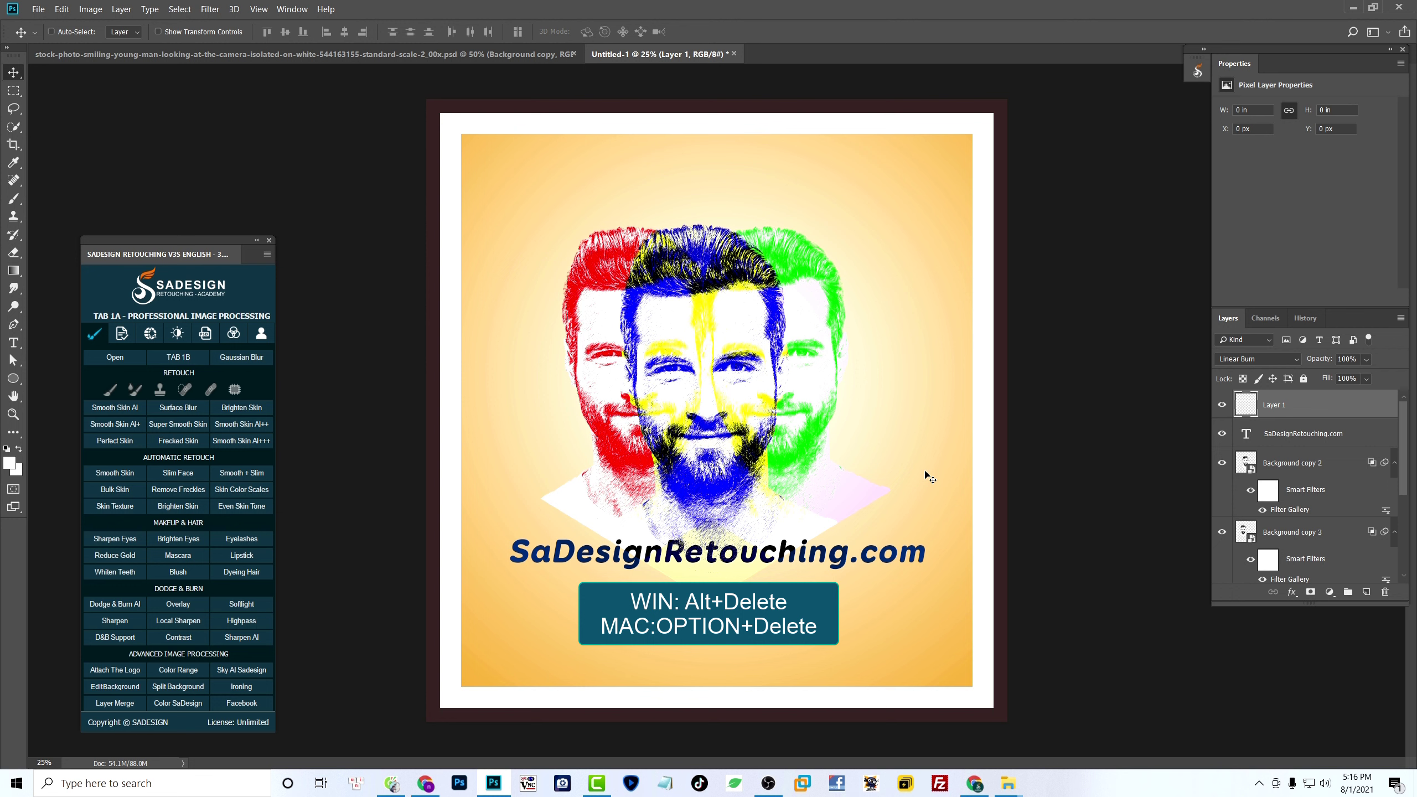
pyautogui.hotkey('alt', 'Delete')
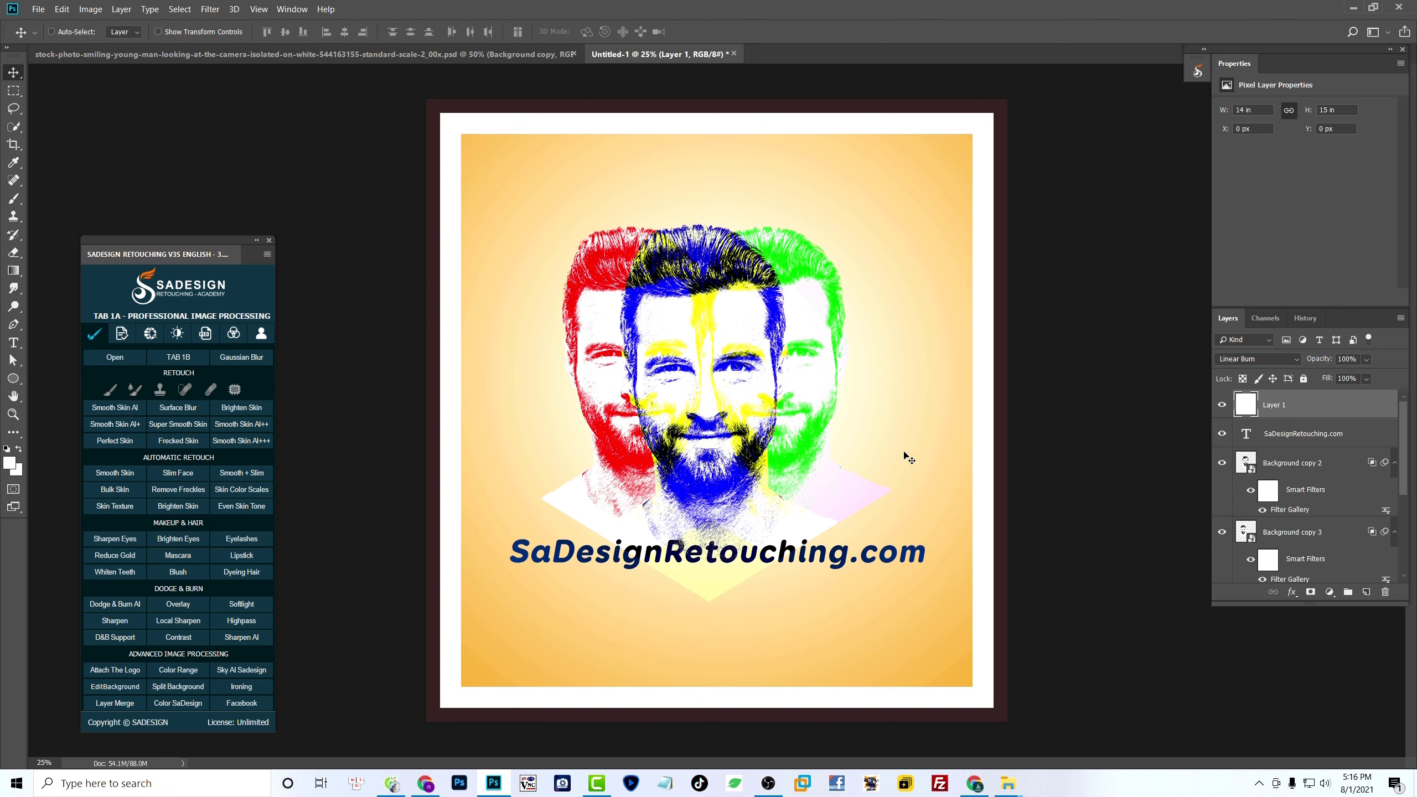
pyautogui.click(207, 12)
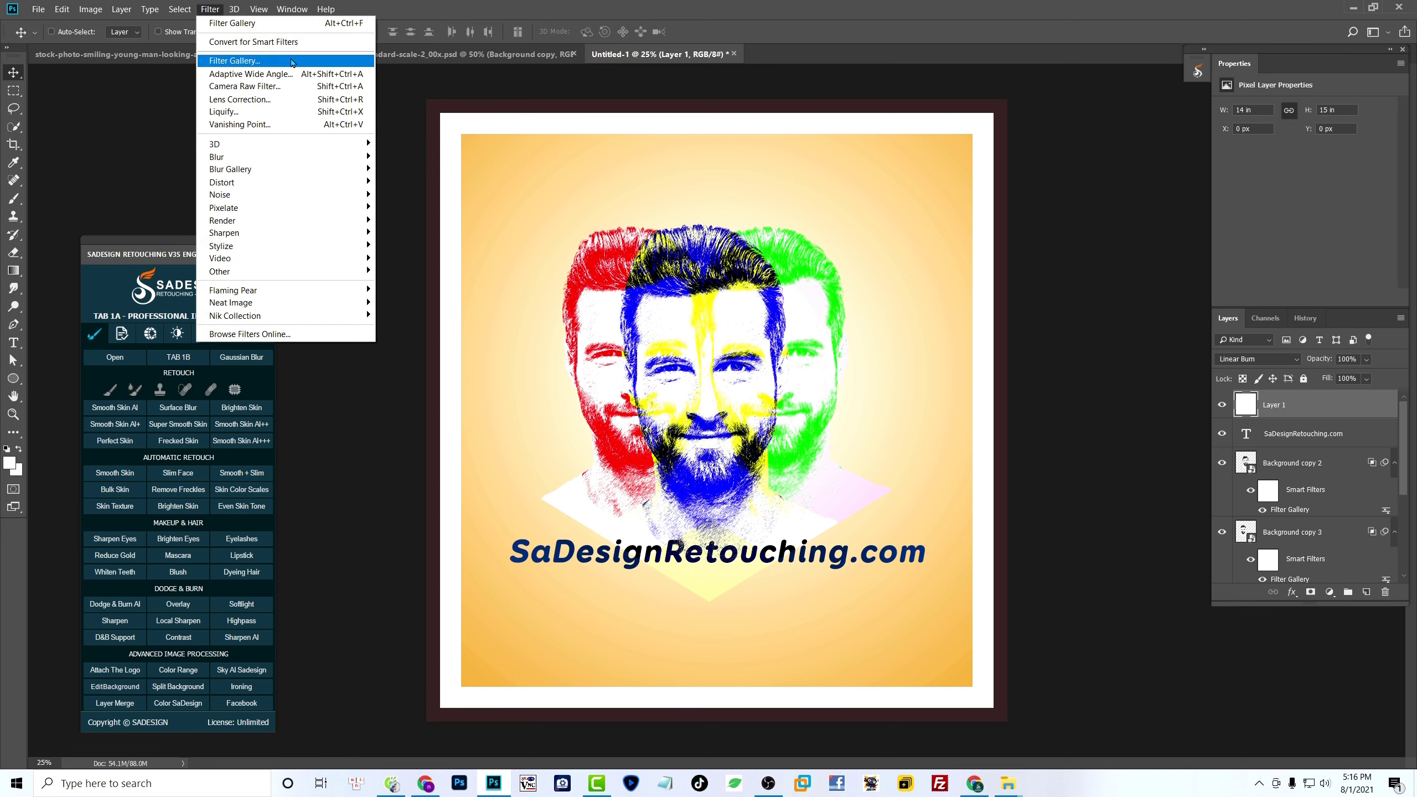
# Step: Apply the Filter Gallery Texturizer to Layer 1: Sandstone texture, 200% scaling, relief 5
pyautogui.click(311, 61)
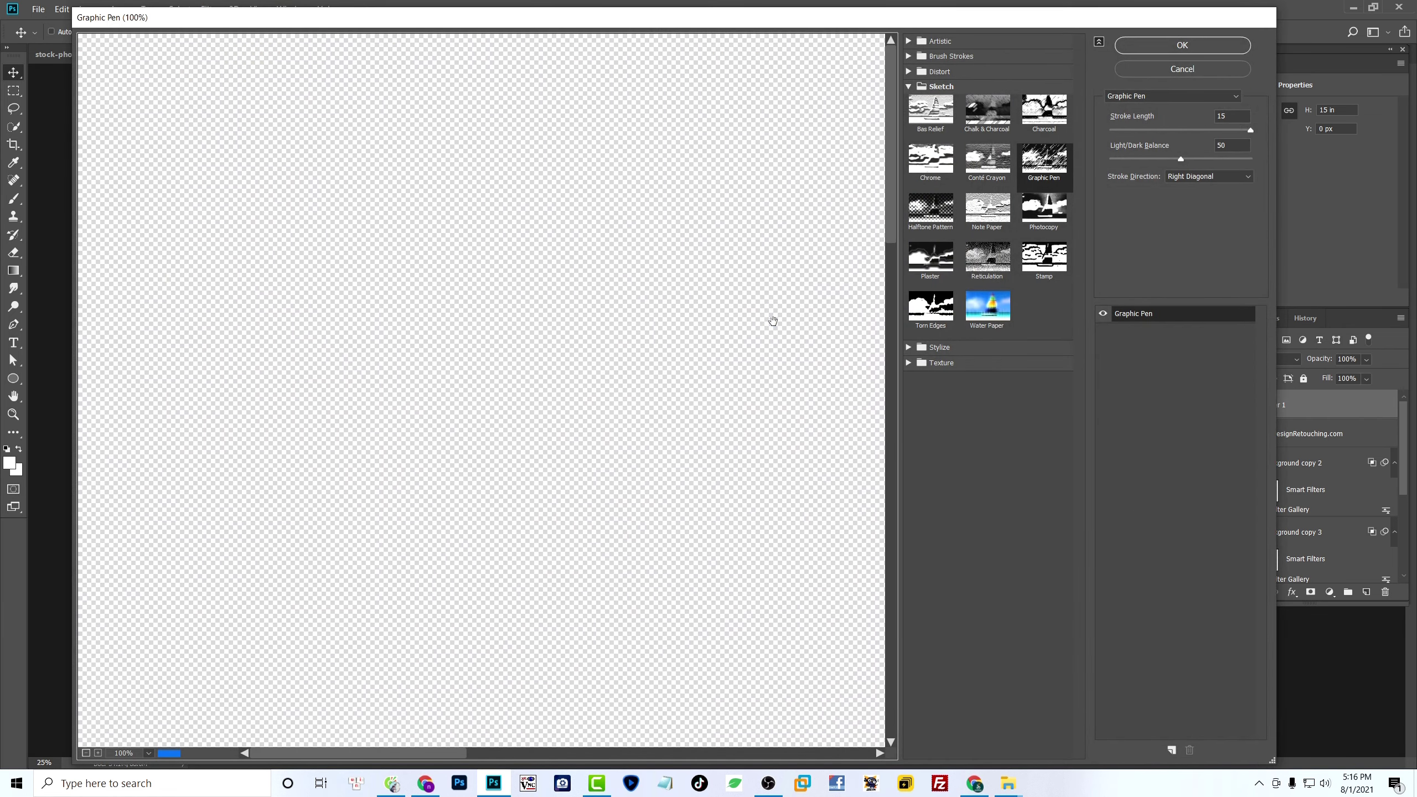
pyautogui.click(955, 364)
pyautogui.click(1041, 437)
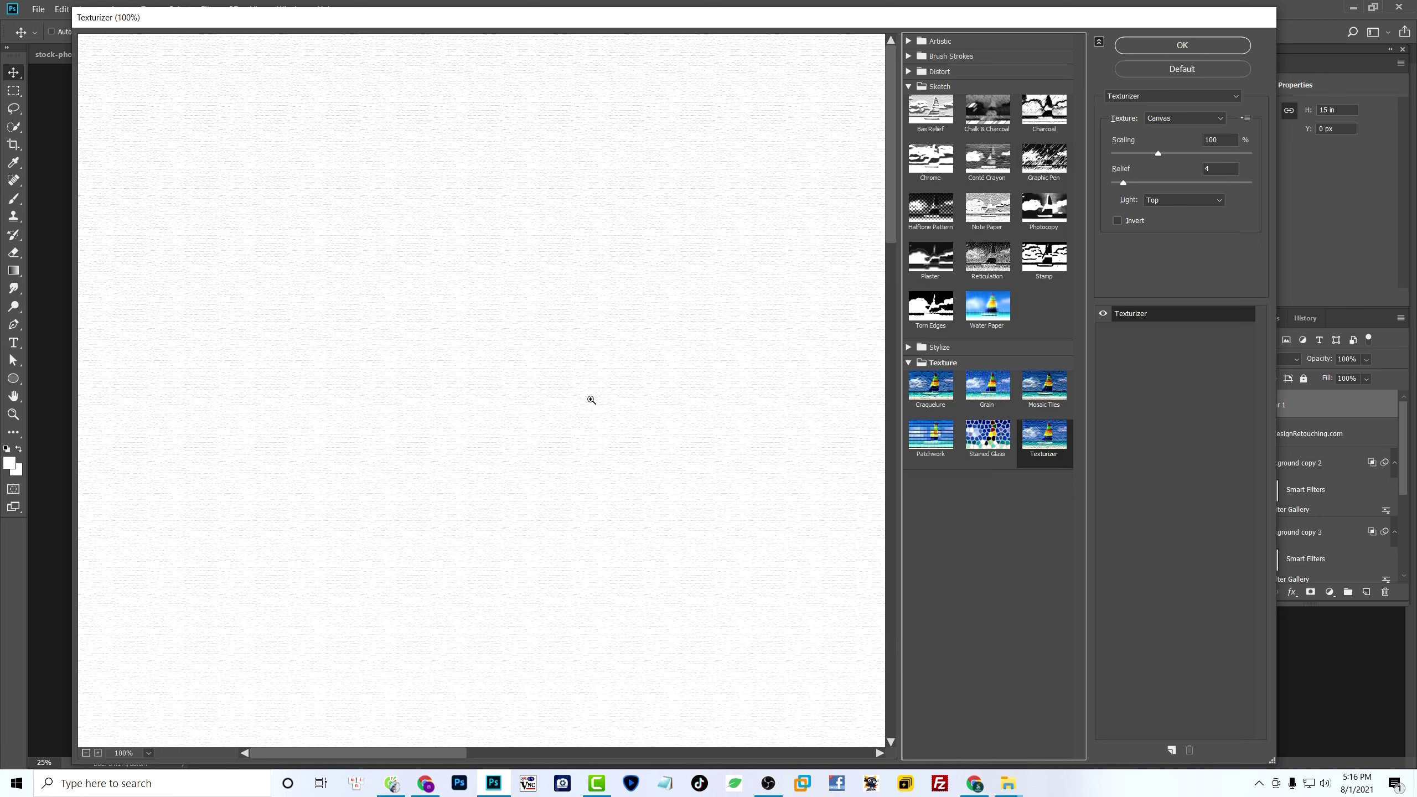
pyautogui.hotkey('ctrl', '-')
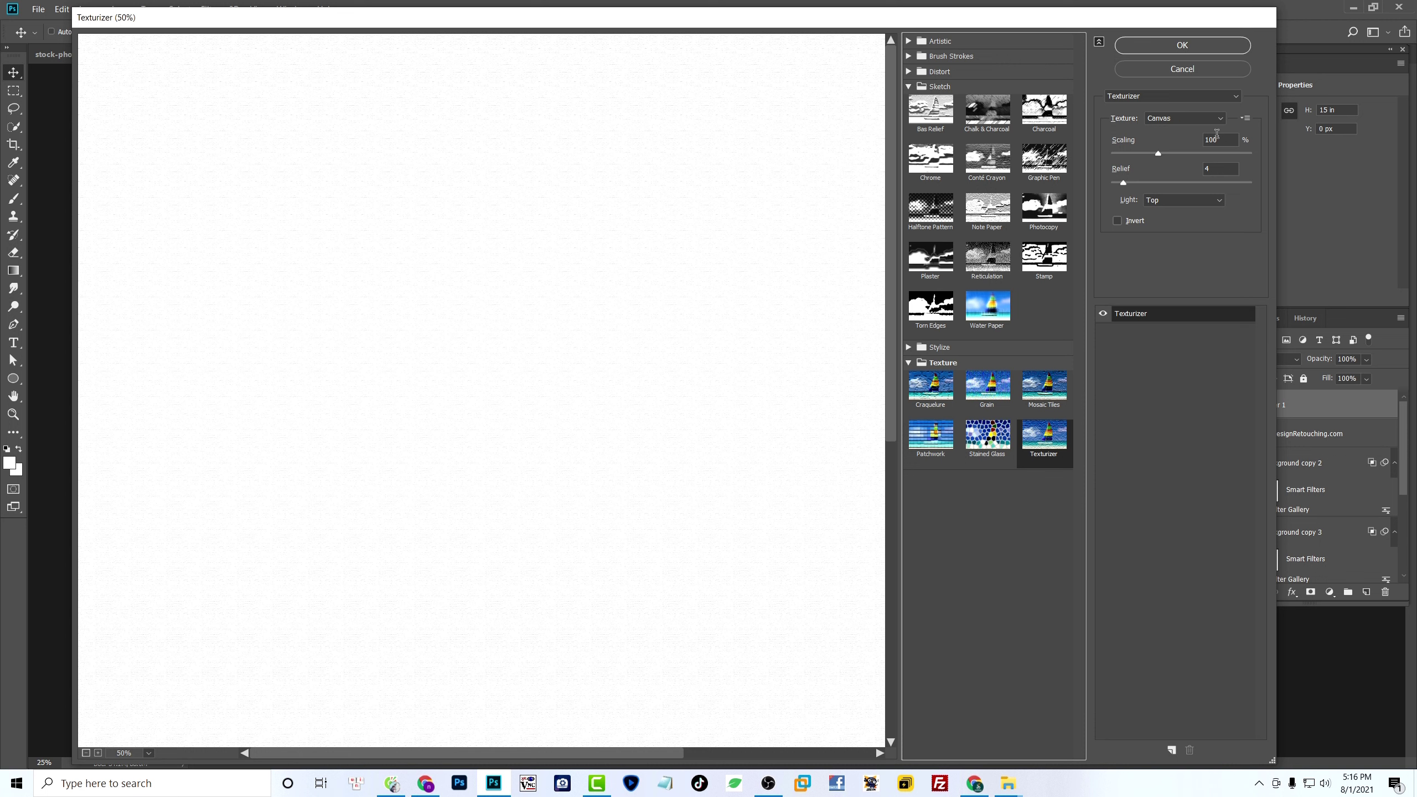
pyautogui.click(1151, 141)
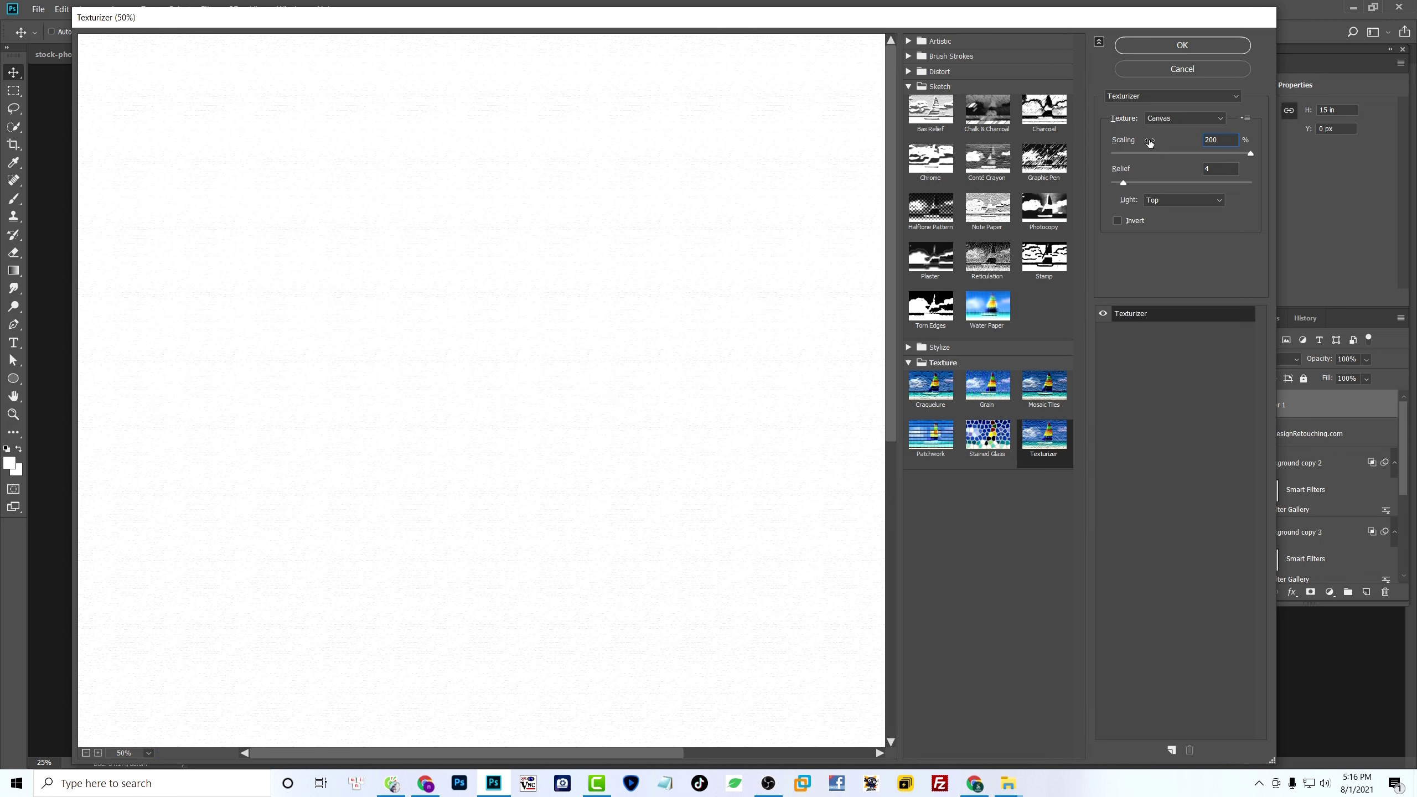
pyautogui.moveTo(1150, 141); pyautogui.dragTo(1305, 163)
pyautogui.click(1161, 174)
pyautogui.moveTo(1161, 175); pyautogui.dragTo(1164, 175)
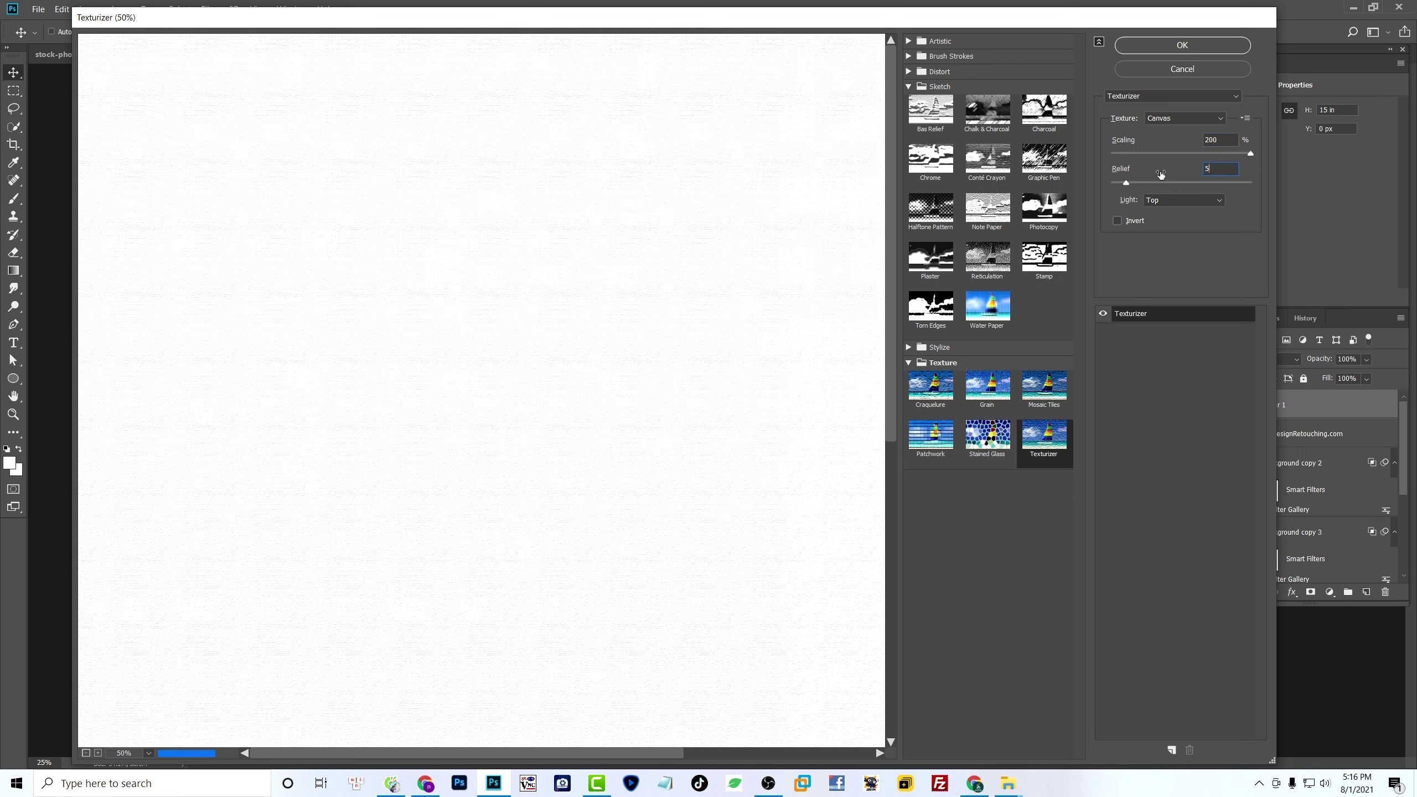
pyautogui.click(1173, 121)
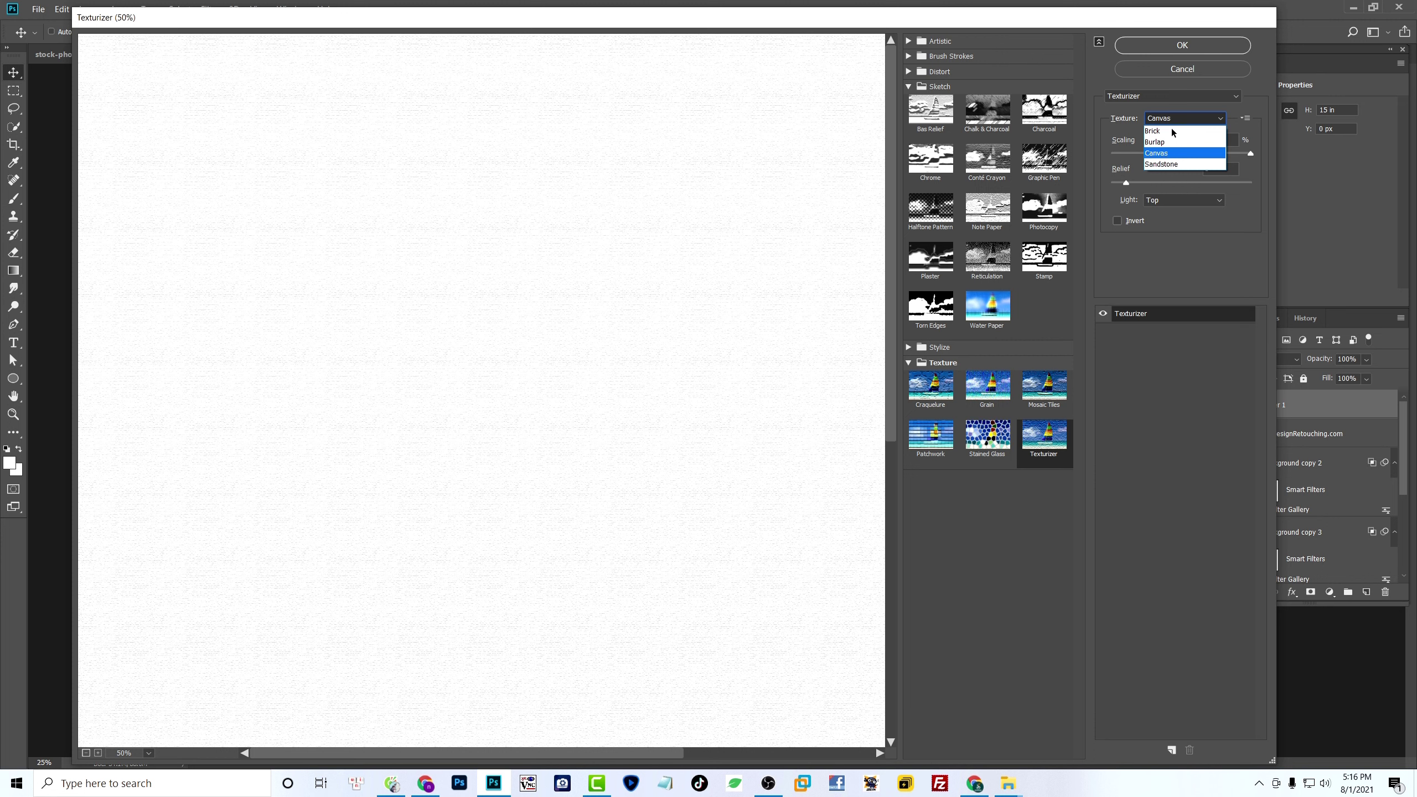
pyautogui.click(1201, 166)
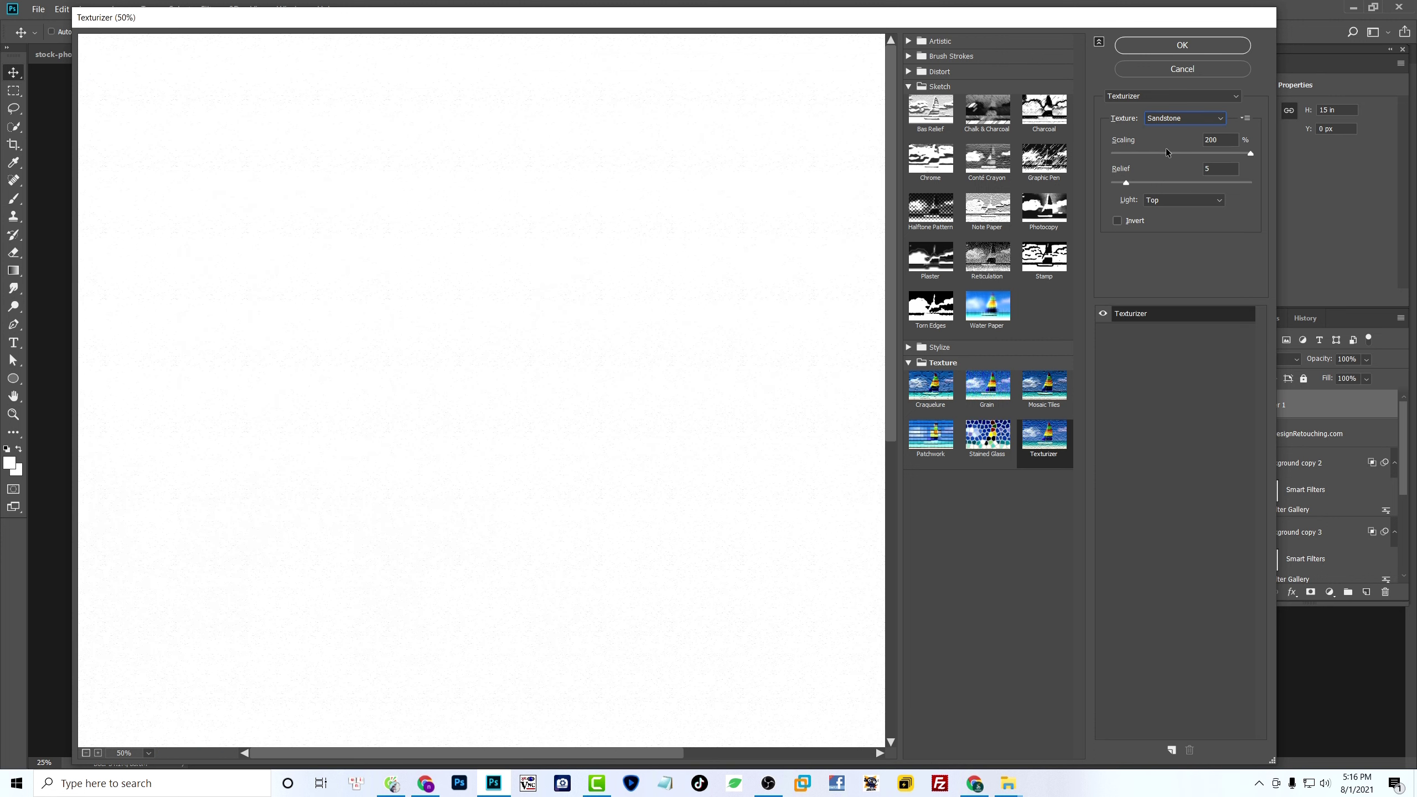
pyautogui.click(1182, 46)
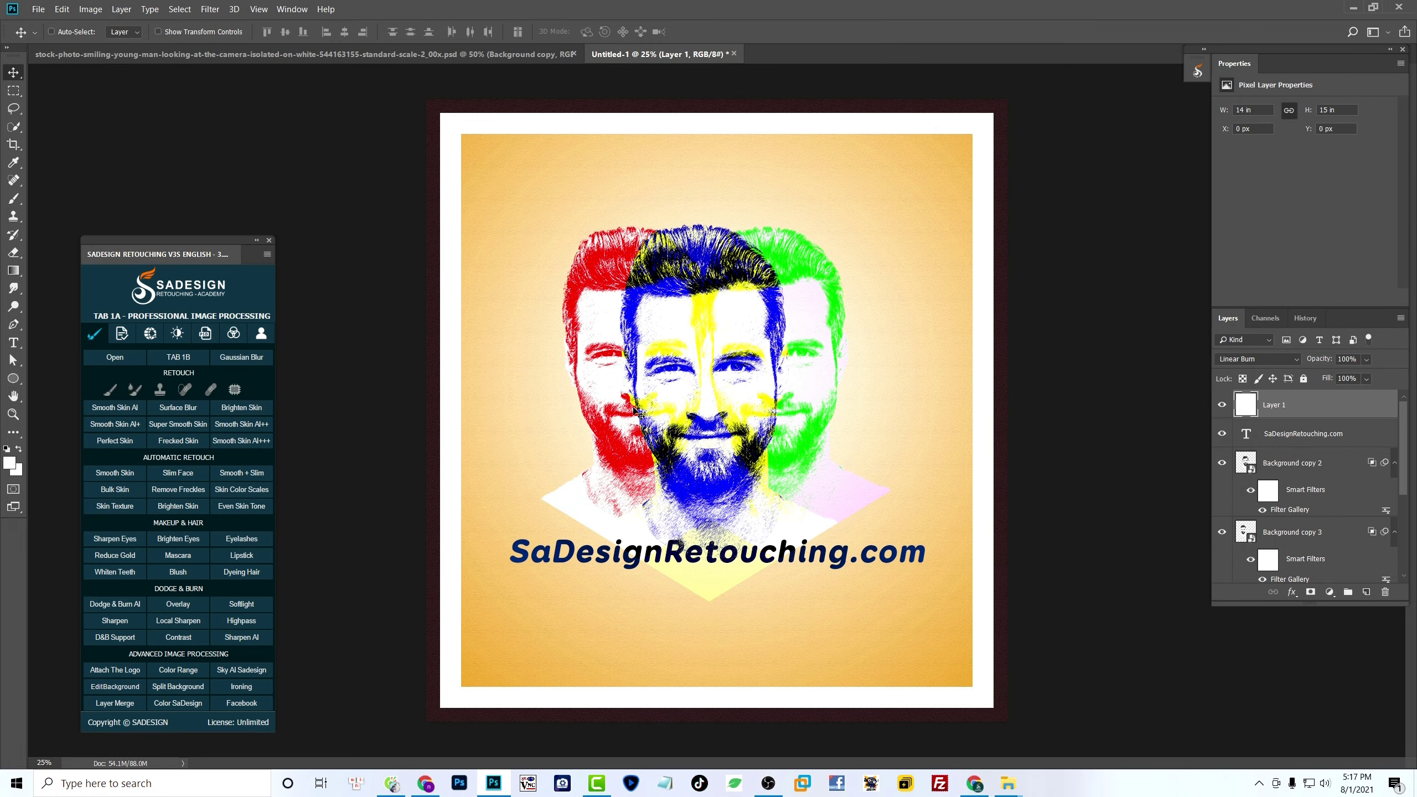
pyautogui.hotkey('ctrl', 'space')
pyautogui.click(611, 393)
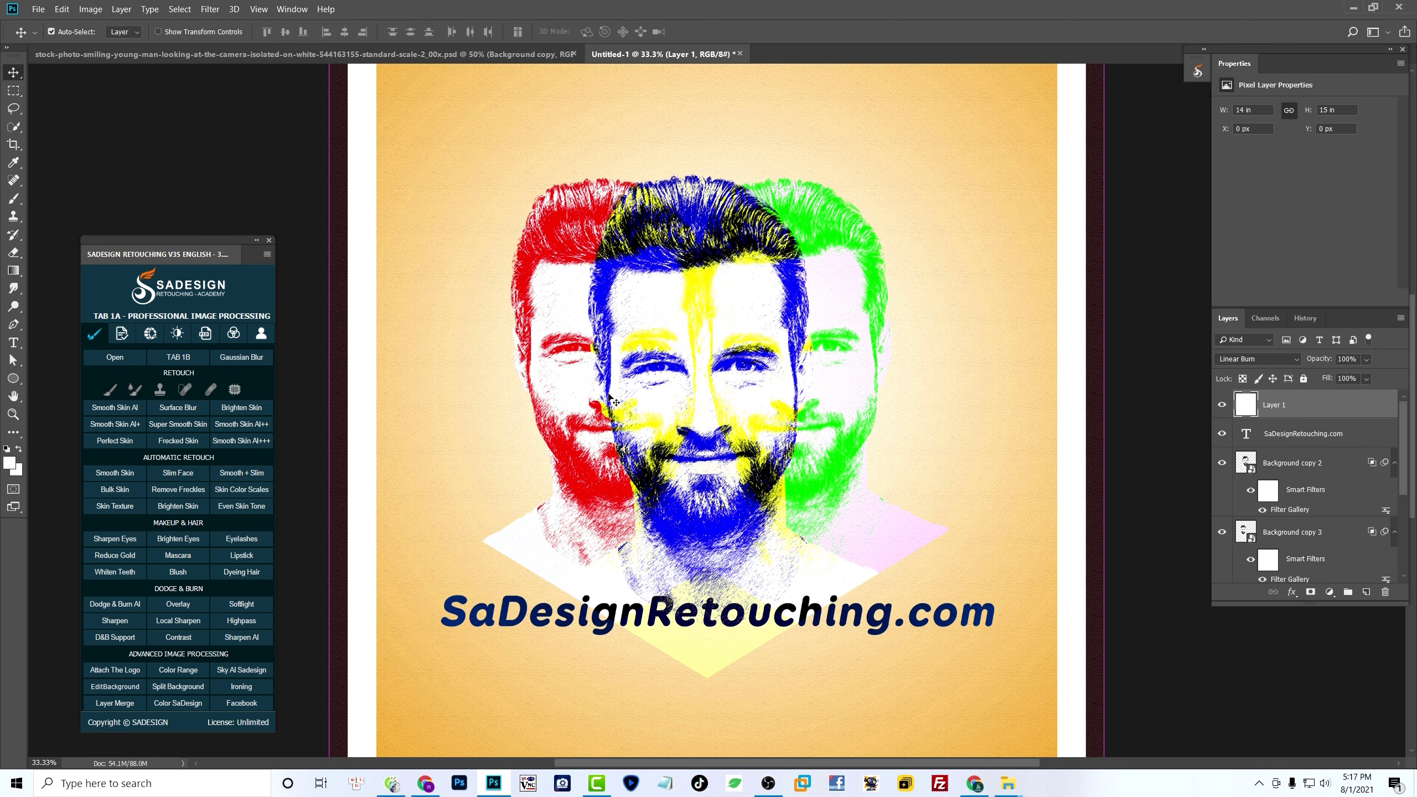
pyautogui.click(1222, 406)
pyautogui.click(1222, 405)
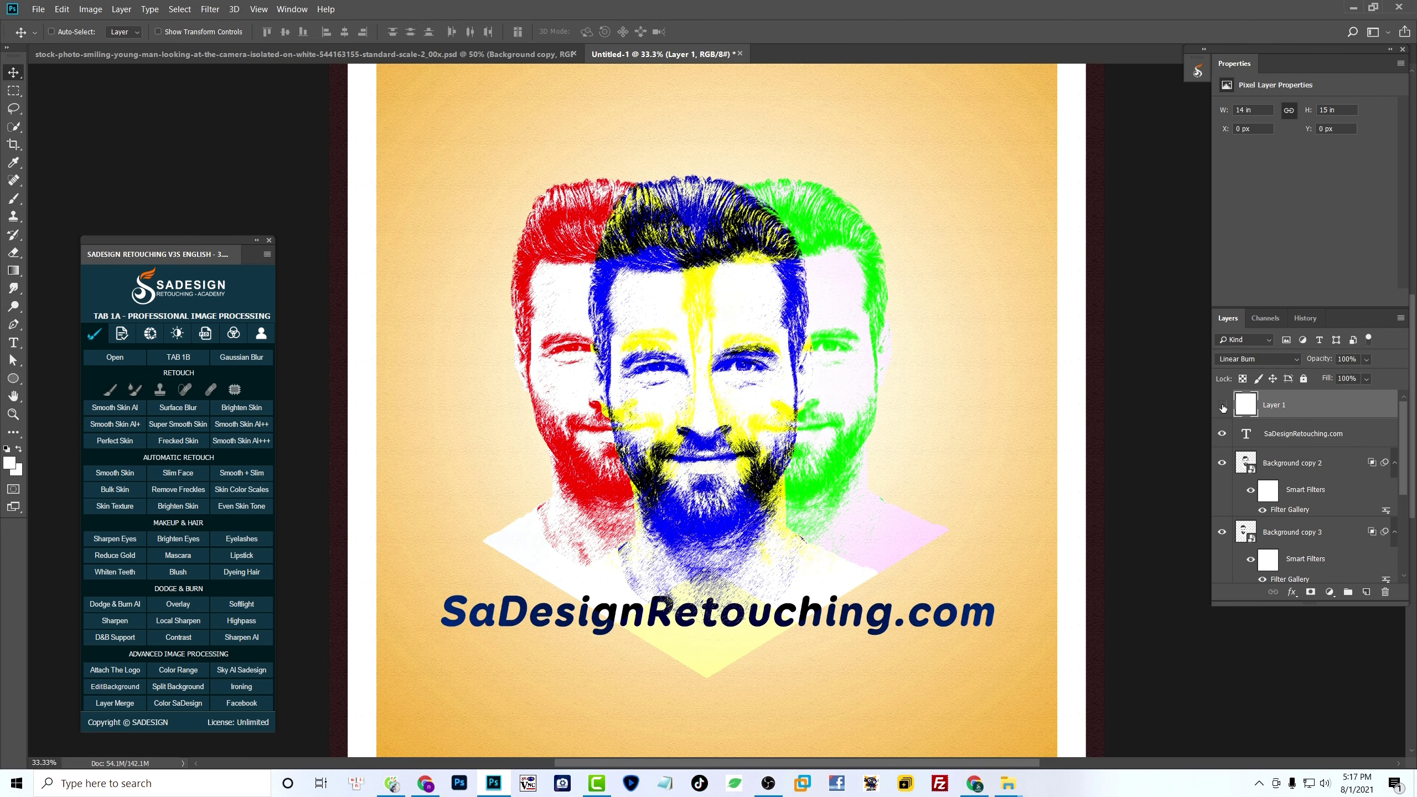
pyautogui.click(1222, 406)
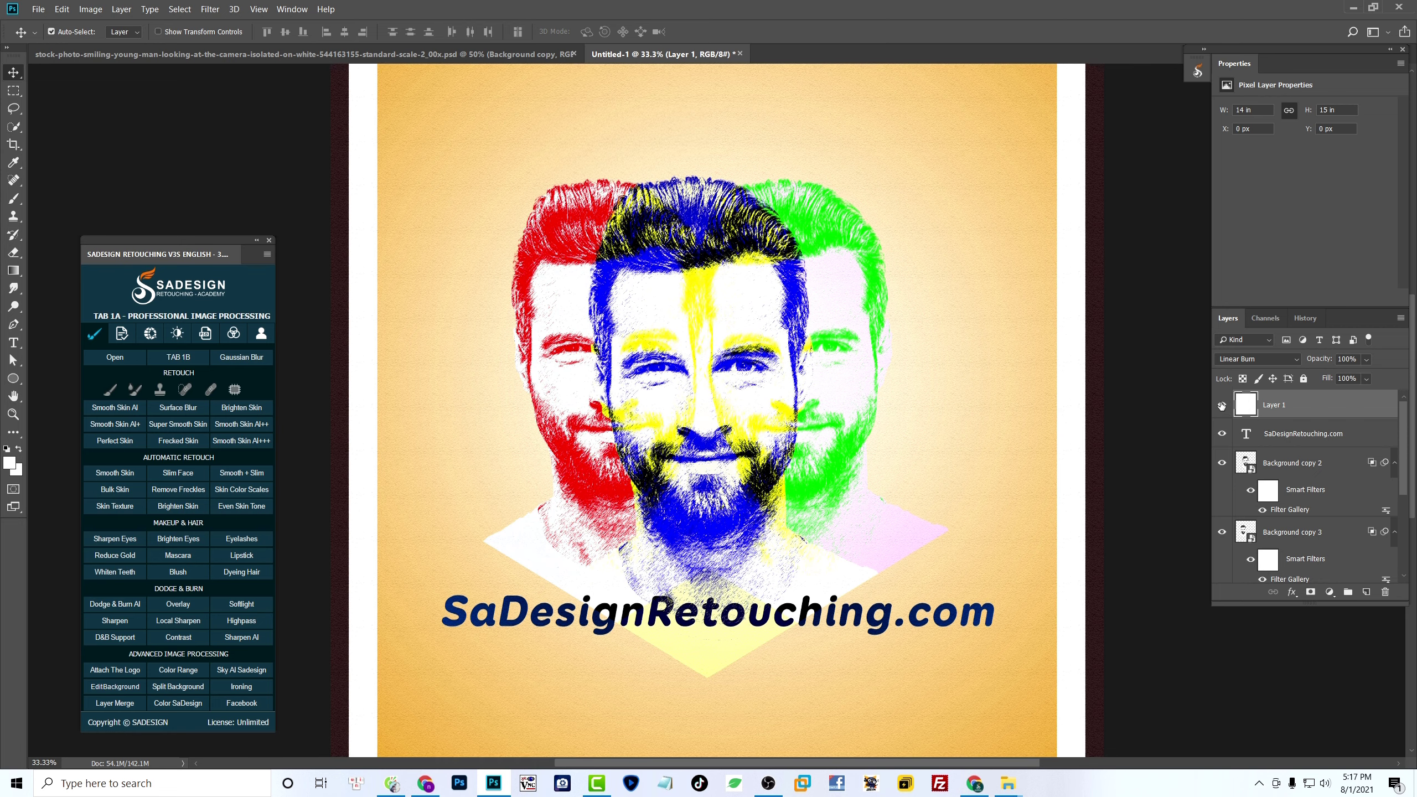
pyautogui.hotkey('ctrl', '-')
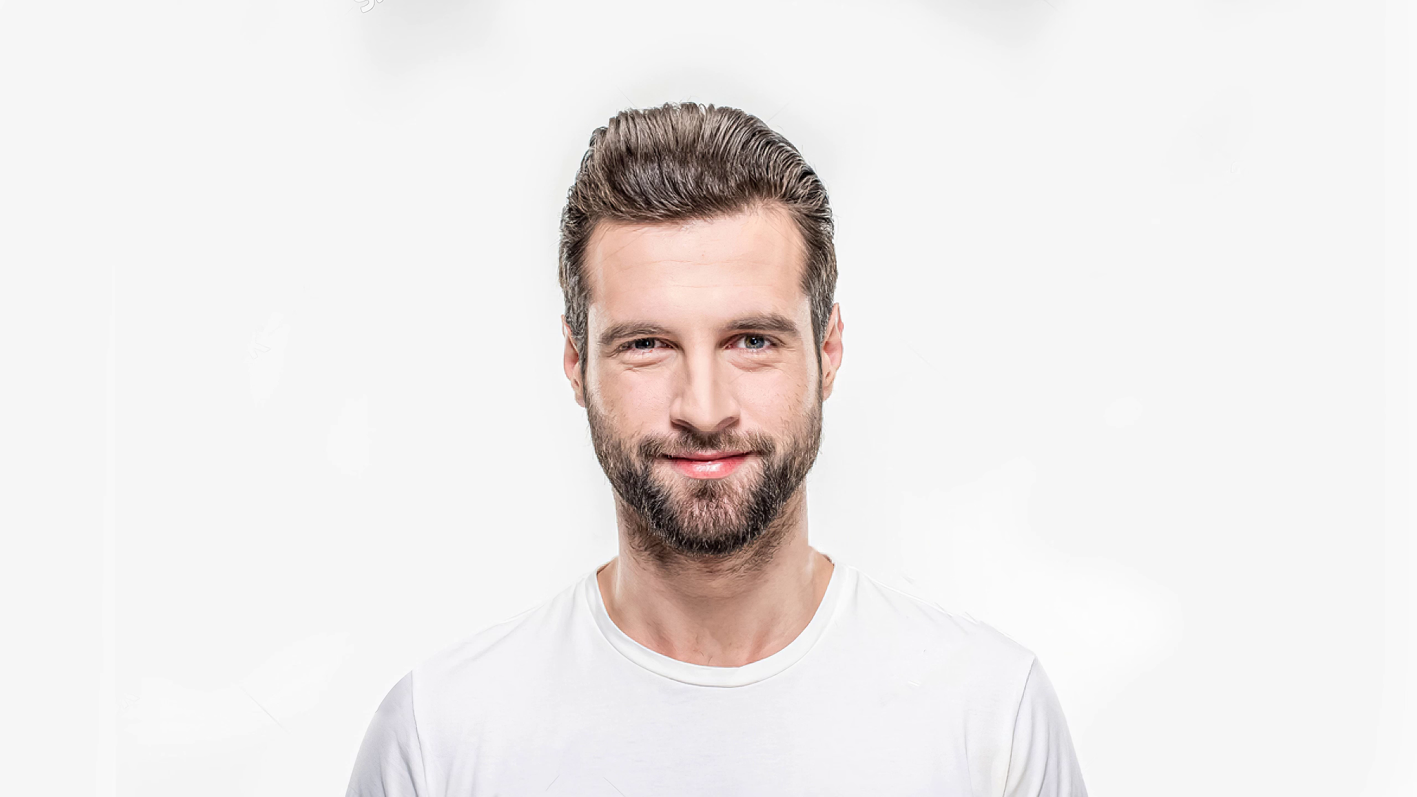